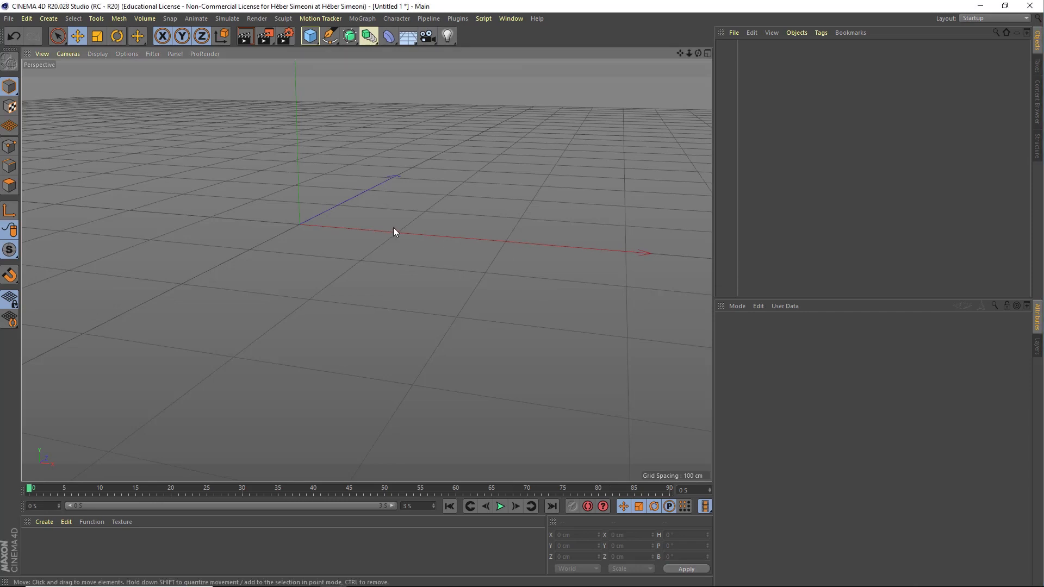
Add a Cone primitive to the scene
{"action": "mouse_move", "coordinate": [350, 233]}
{"action": "left_mouse_down", "text": "alt"}
{"action": "mouse_move", "coordinate": [444, 237]}
{"action": "mouse_move", "coordinate": [403, 231]}
{"action": "mouse_move", "coordinate": [383, 247]}
{"action": "mouse_move", "coordinate": [429, 221]}
{"action": "left_mouse_up", "text": "alt"}
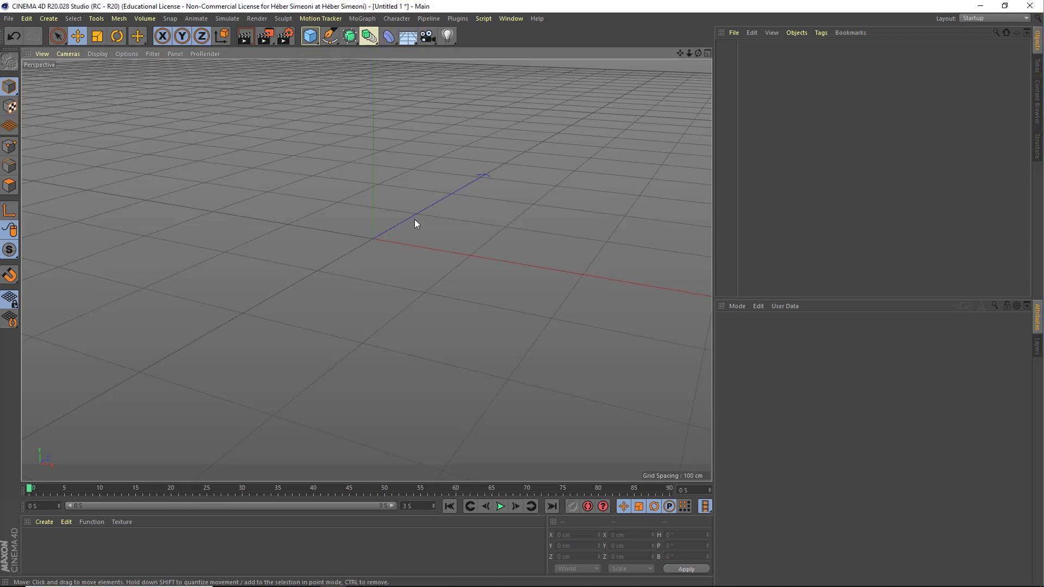
{"action": "left_click", "coordinate": [311, 37]}
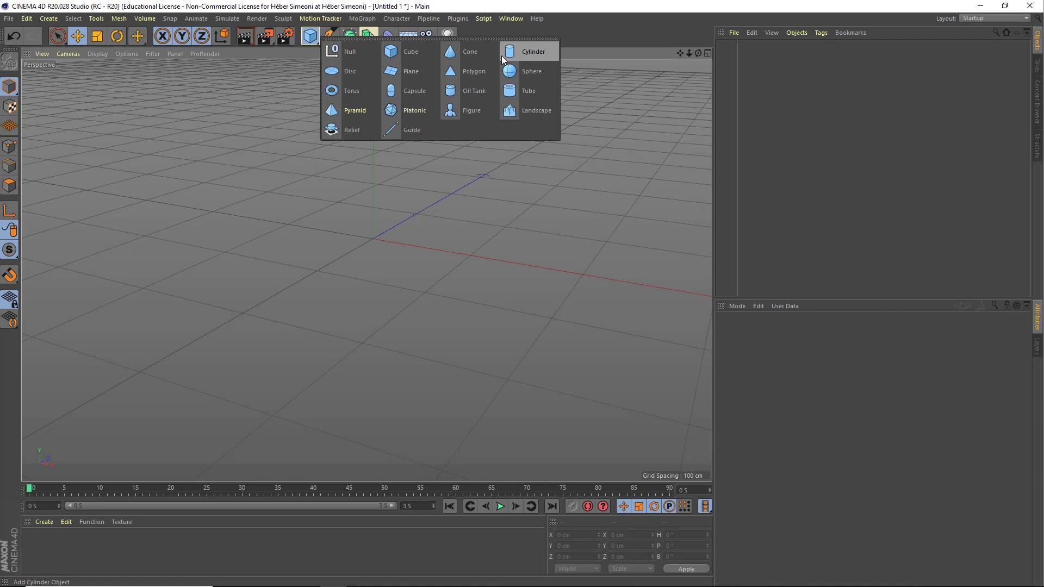
{"action": "left_click", "coordinate": [471, 53]}
{"action": "scroll", "coordinate": [364, 249], "scroll_direction": "down", "scroll_amount": 2}
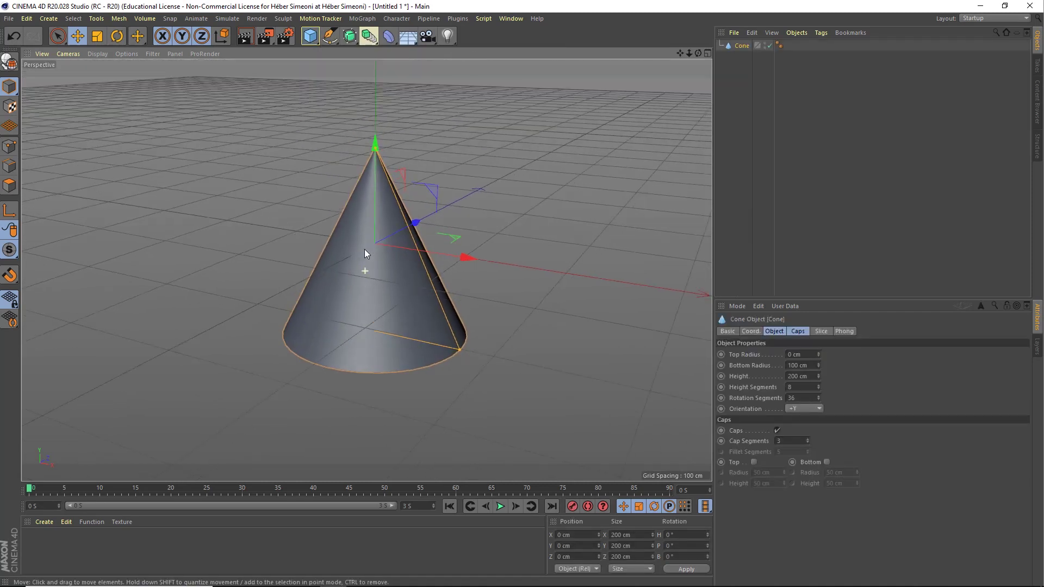
{"action": "left_click_drag", "start_coordinate": [365, 249], "coordinate": [359, 260], "text": "alt"}
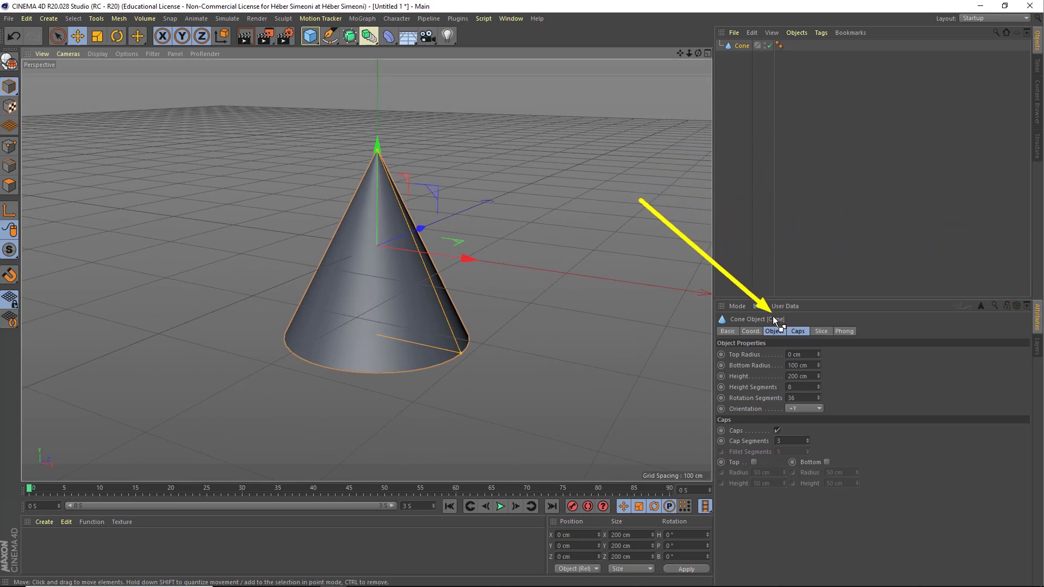
Give the cone a 5 cm top radius and 40 cm bottom radius
{"action": "left_click", "coordinate": [779, 333]}
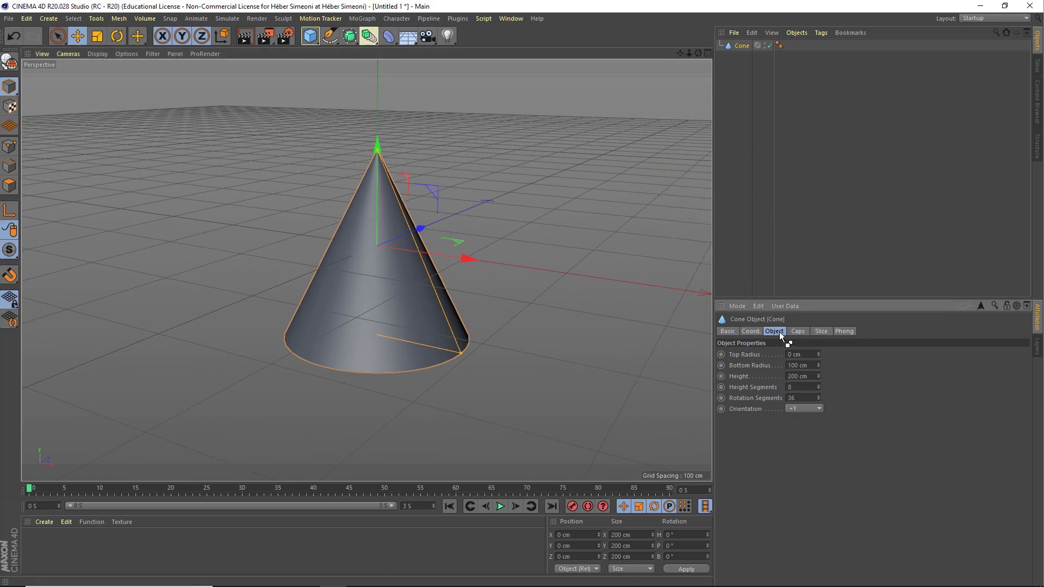
{"action": "mouse_move", "coordinate": [818, 353]}
{"action": "left_mouse_down"}
{"action": "mouse_move", "coordinate": [820, 342]}
{"action": "mouse_move", "coordinate": [816, 377]}
{"action": "left_mouse_up"}
{"action": "type", "text": "5"}
{"action": "key", "text": "Tab"}
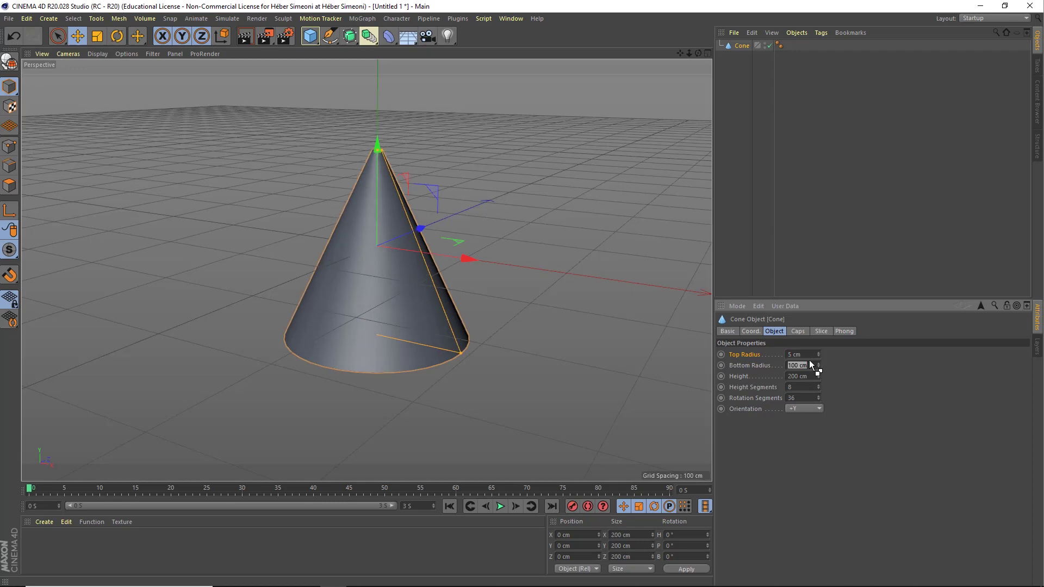
{"action": "type", "text": "40"}
{"action": "key", "text": "Return"}
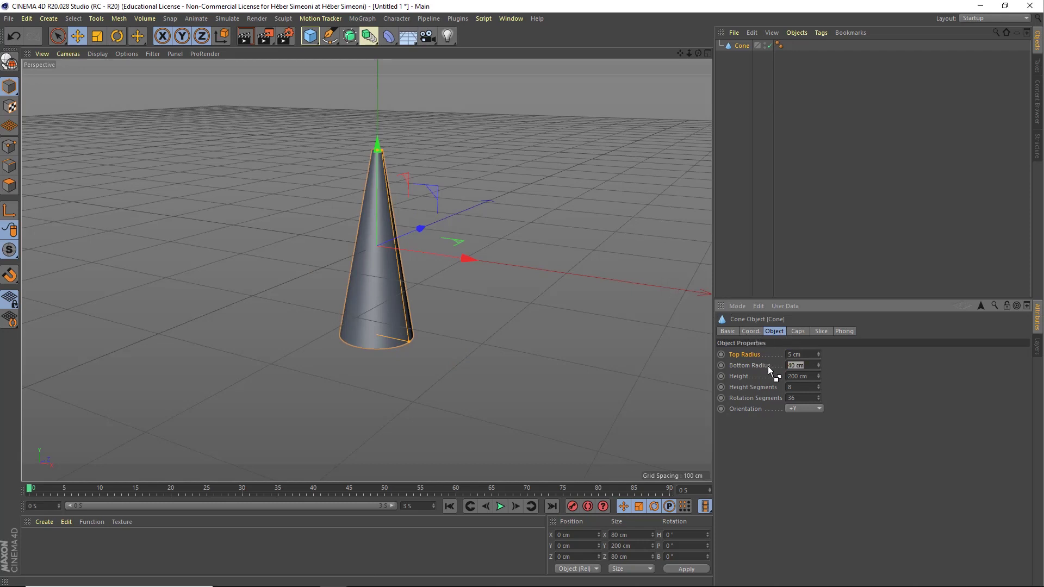
Set the cone's orientation to -Y so it points downward
{"action": "left_click", "coordinate": [523, 286]}
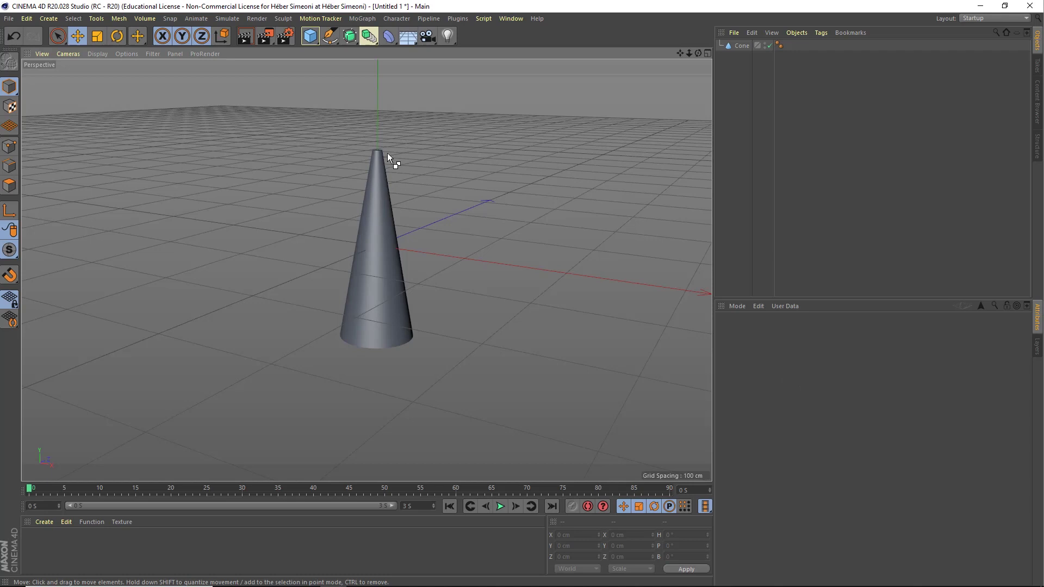
{"action": "left_click", "coordinate": [386, 294]}
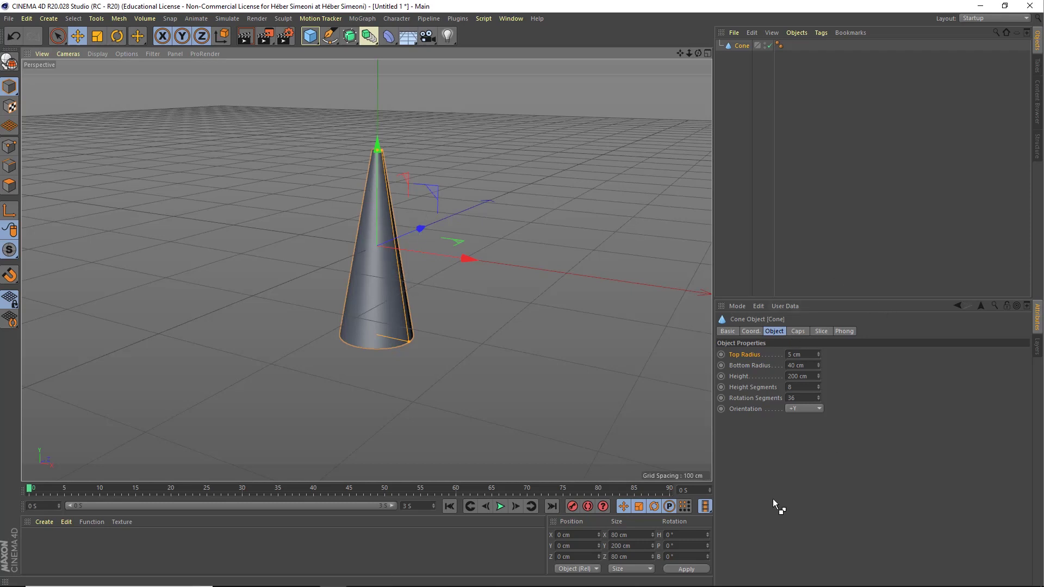
{"action": "left_click", "coordinate": [801, 408]}
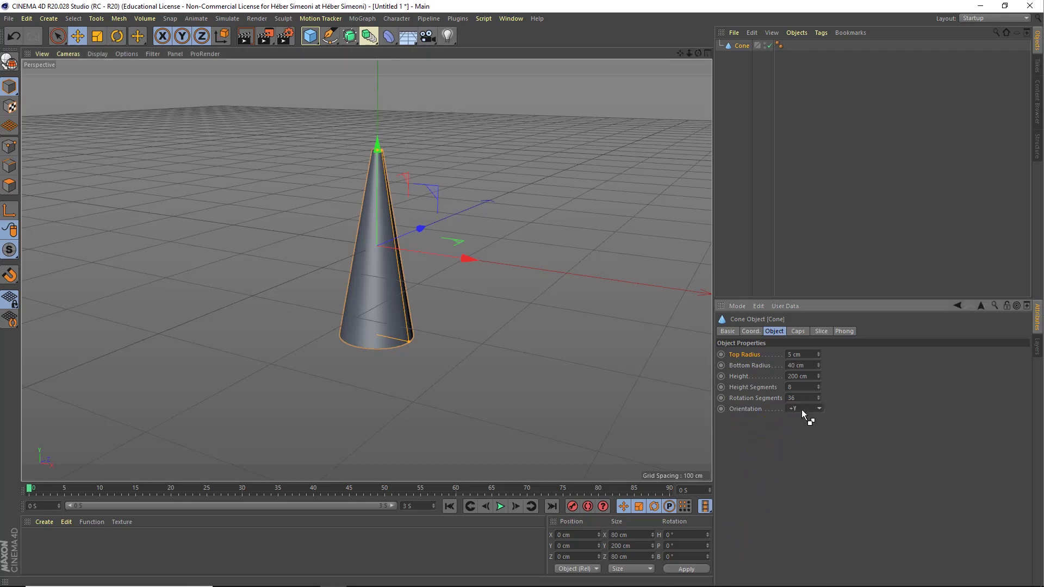
{"action": "left_click", "coordinate": [800, 452]}
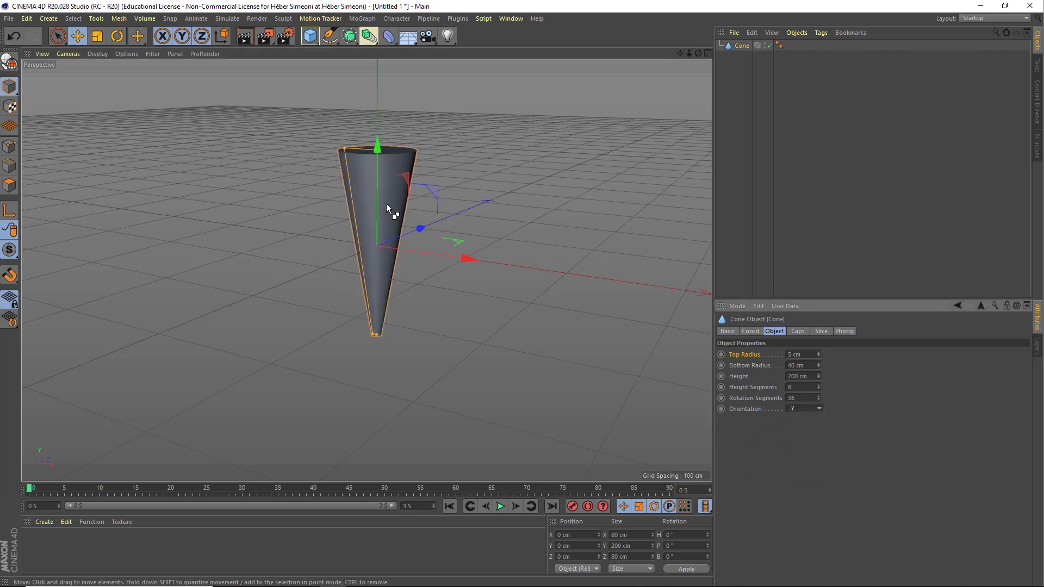
{"action": "left_click_drag", "start_coordinate": [386, 204], "coordinate": [371, 277], "text": "alt"}
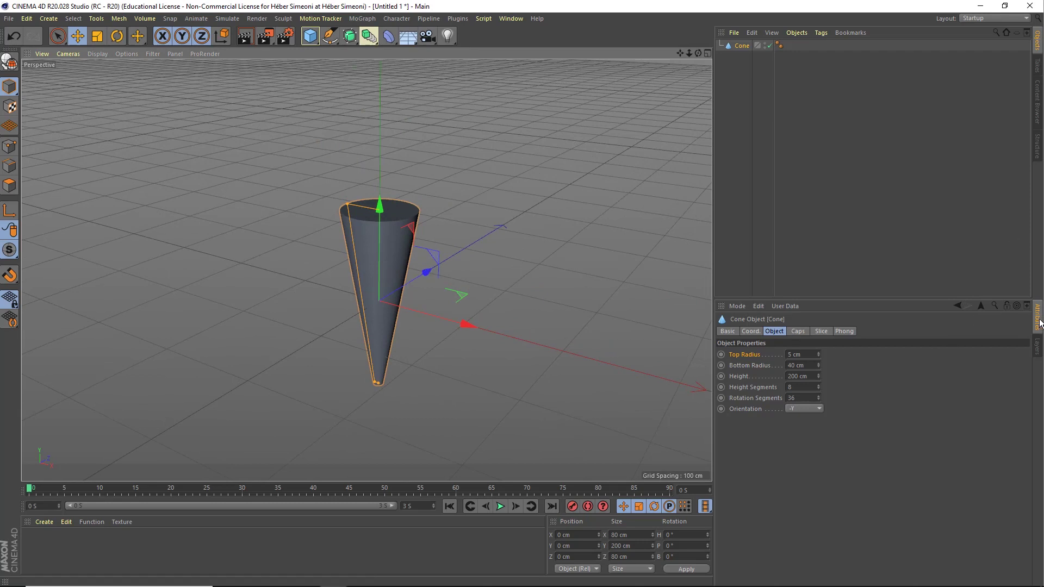
Enable the cone's top cap fillet and set its height to 10 cm
{"action": "left_click", "coordinate": [796, 333]}
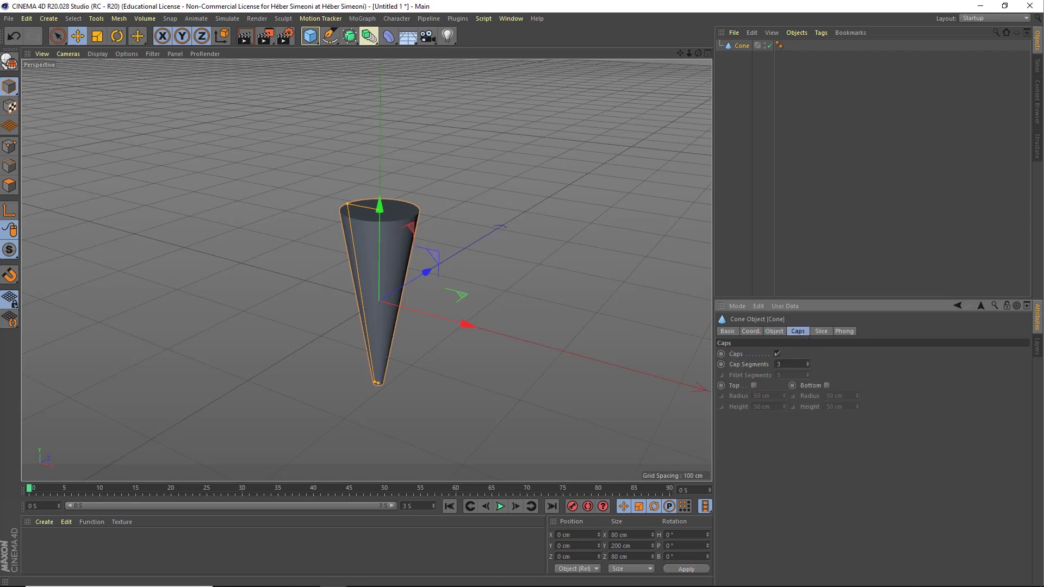
{"action": "left_click", "coordinate": [754, 386]}
{"action": "scroll", "coordinate": [387, 326], "scroll_direction": "up", "scroll_amount": 3}
{"action": "scroll", "coordinate": [424, 256], "scroll_direction": "up", "scroll_amount": 3}
{"action": "scroll", "coordinate": [466, 247], "scroll_direction": "up", "scroll_amount": 2}
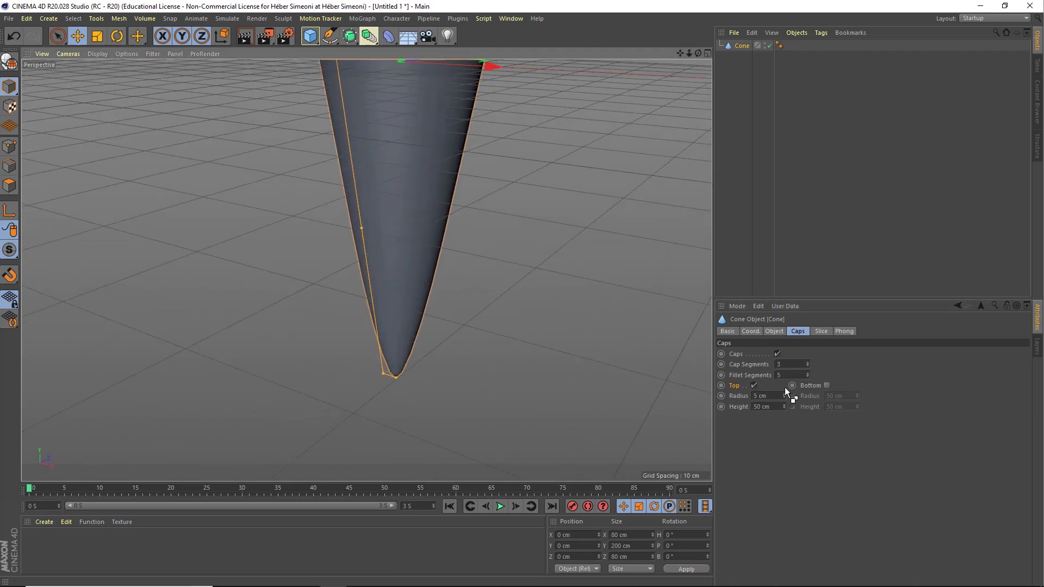
{"action": "left_click", "coordinate": [755, 386]}
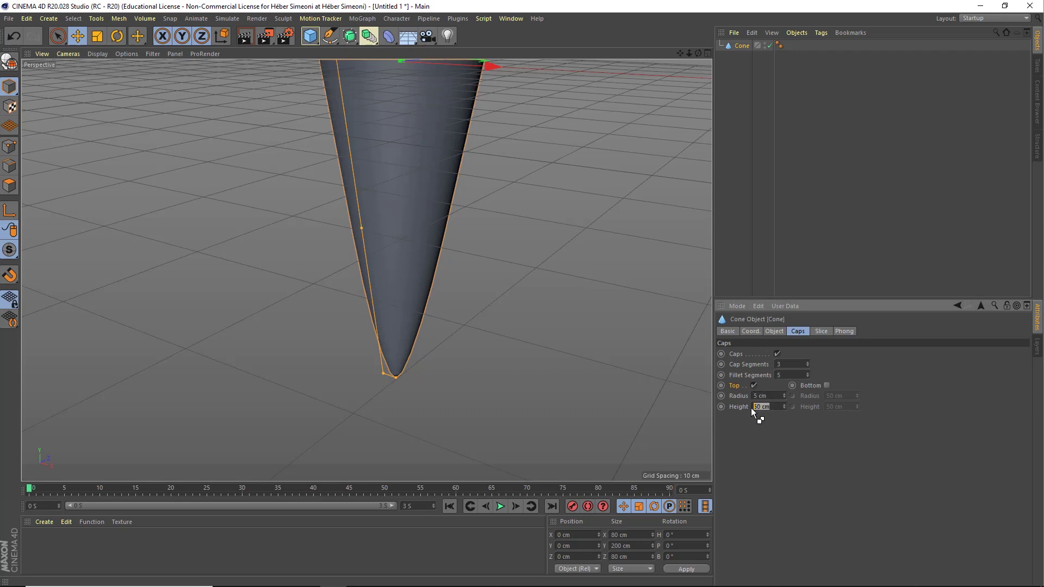
{"action": "type", "text": "0"}
{"action": "key", "text": "Return"}
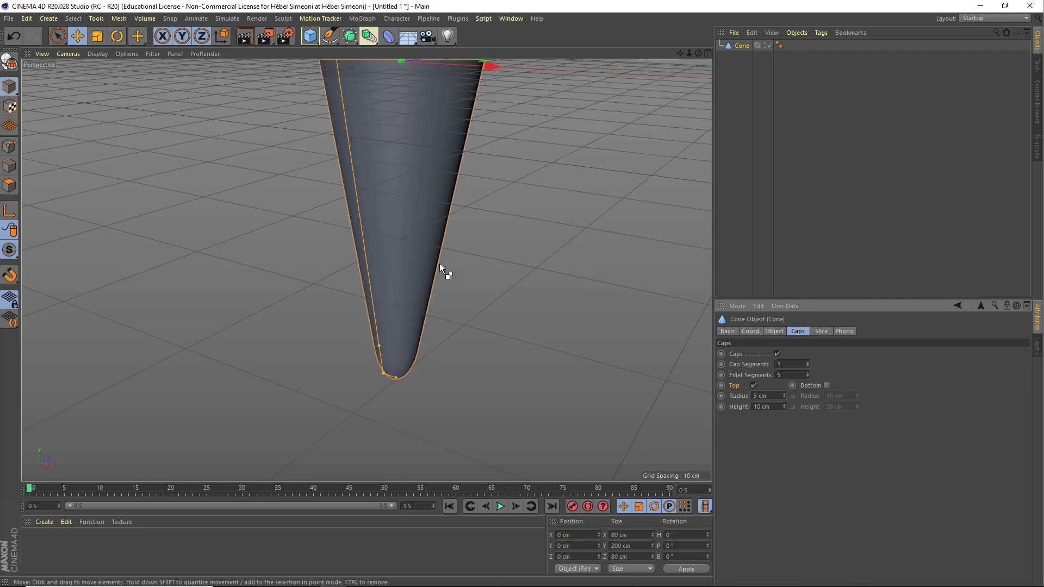
Fine-tune the fillet to 5 cm radius and 10 cm height, then inspect the rounded tip
{"action": "scroll", "coordinate": [439, 264], "scroll_direction": "down", "scroll_amount": 3}
{"action": "scroll", "coordinate": [464, 240], "scroll_direction": "down", "scroll_amount": 3}
{"action": "mouse_move", "coordinate": [374, 305]}
{"action": "left_mouse_down", "text": "alt"}
{"action": "mouse_move", "coordinate": [384, 234]}
{"action": "mouse_move", "coordinate": [407, 404]}
{"action": "left_mouse_up", "text": "alt"}
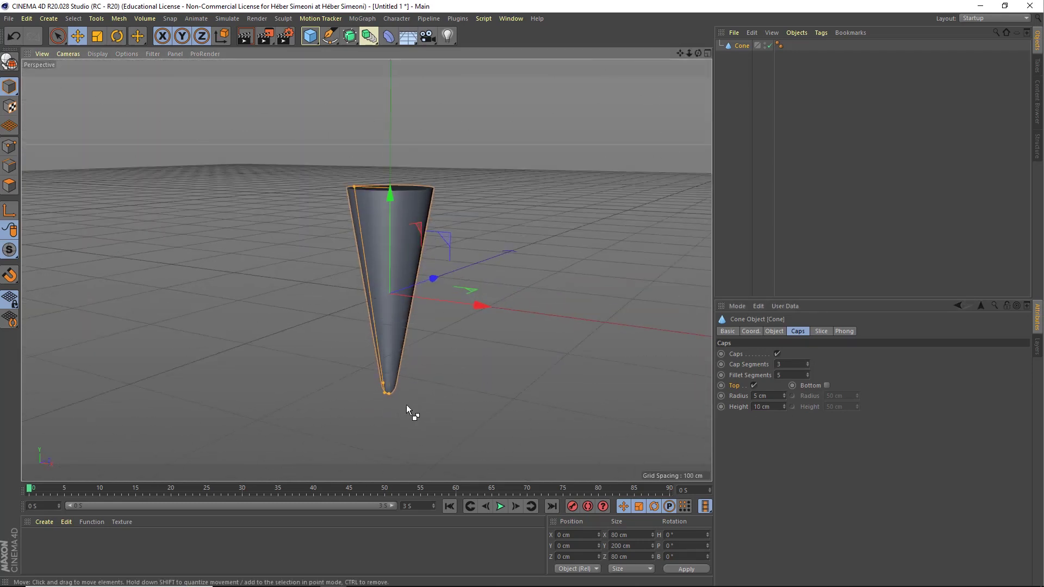
{"action": "left_click", "coordinate": [784, 408]}
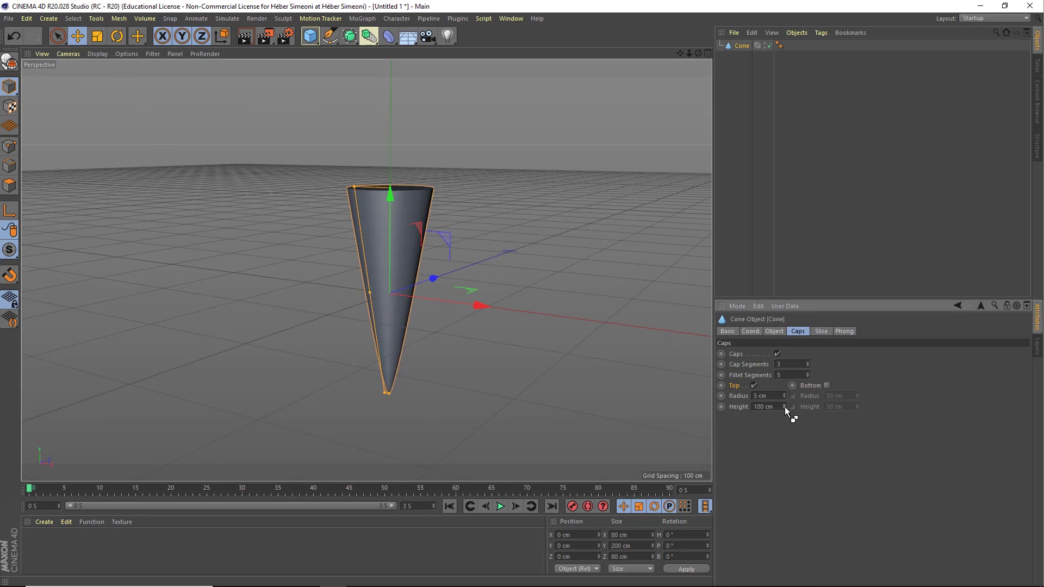
{"action": "left_click", "coordinate": [775, 407]}
{"action": "type", "text": "10"}
{"action": "left_click", "coordinate": [547, 249]}
{"action": "left_click_drag", "start_coordinate": [419, 278], "coordinate": [413, 294], "text": "alt"}
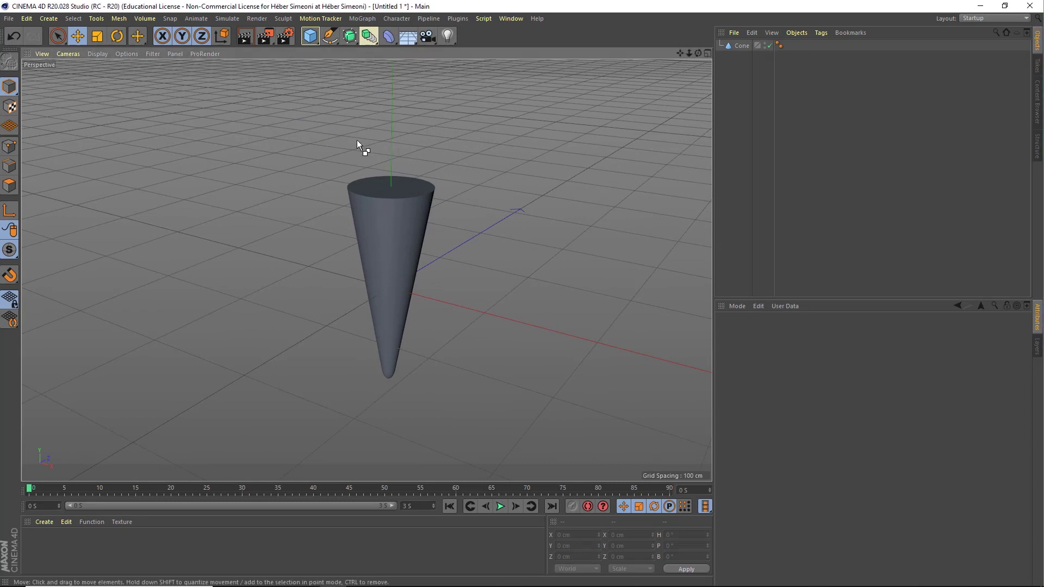
Add a Sphere with a 50 cm radius
{"action": "left_click", "coordinate": [309, 41]}
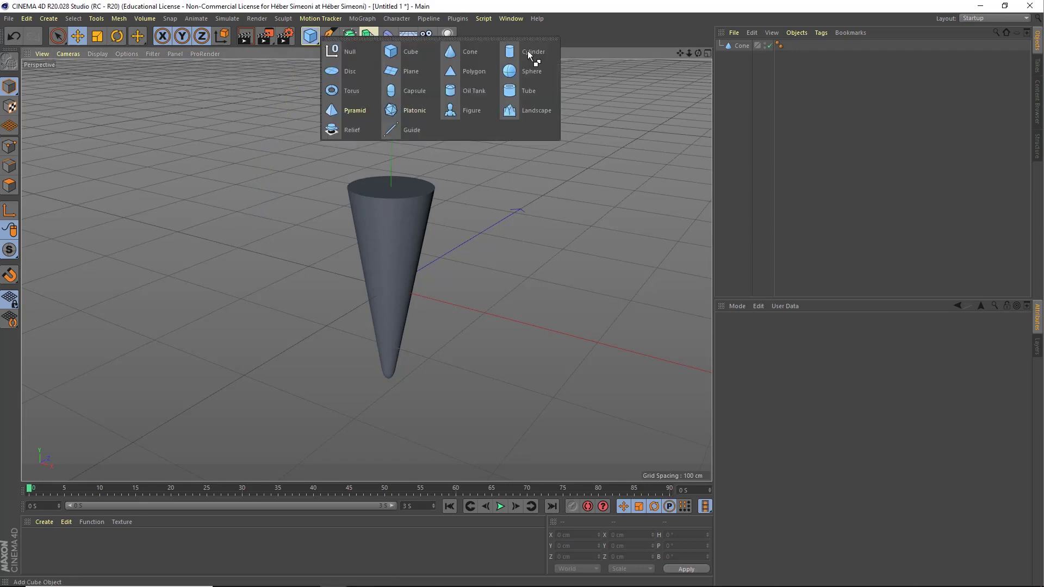
{"action": "left_click", "coordinate": [530, 74]}
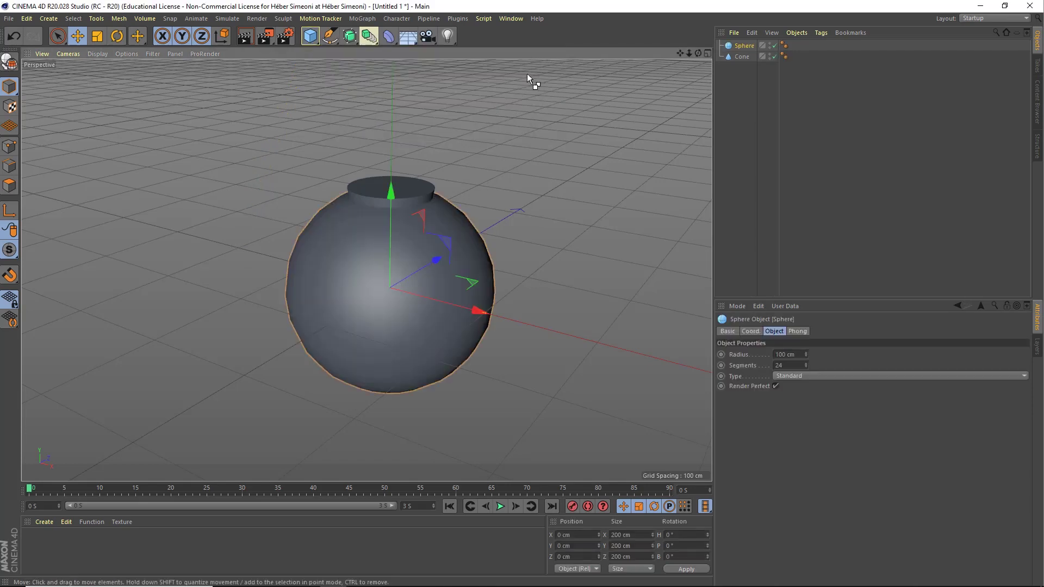
{"action": "left_click_drag", "start_coordinate": [414, 285], "coordinate": [403, 204], "text": "alt"}
{"action": "mouse_move", "coordinate": [391, 294]}
{"action": "left_mouse_down", "text": "alt"}
{"action": "mouse_move", "coordinate": [477, 280]}
{"action": "mouse_move", "coordinate": [463, 303]}
{"action": "left_mouse_up", "text": "alt"}
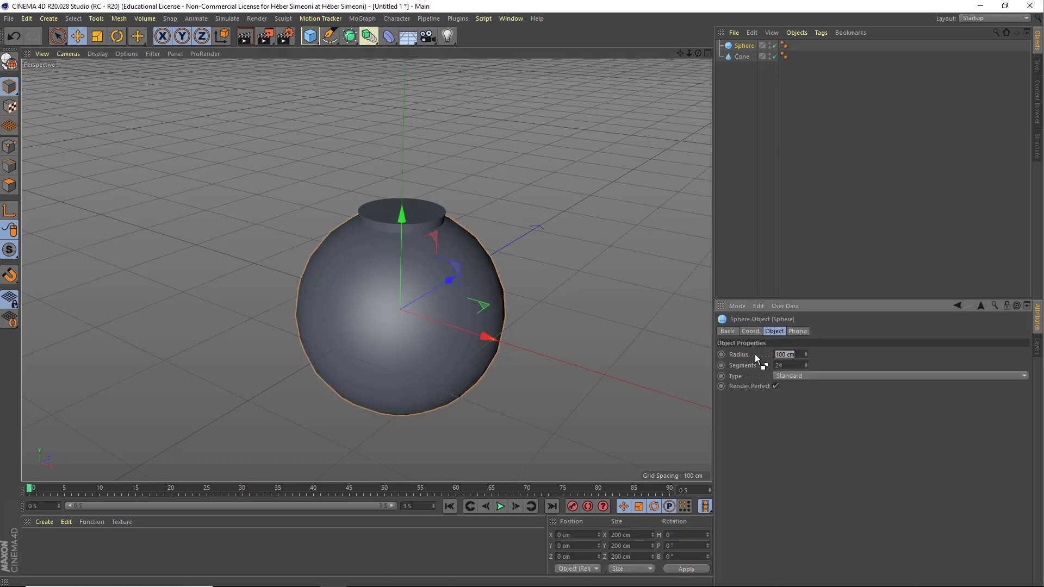
{"action": "type", "text": "50"}
{"action": "key", "text": "Return"}
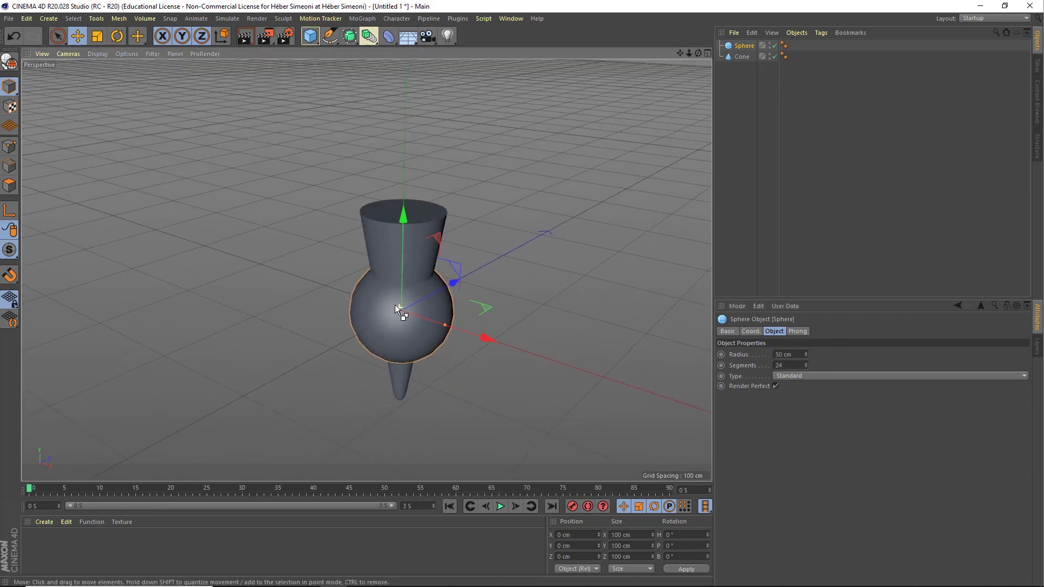
Move the sphere onto the cone's open end, at about X -13.472 cm, Y 120.325 cm
{"action": "left_click_drag", "start_coordinate": [403, 304], "coordinate": [400, 299], "text": "alt"}
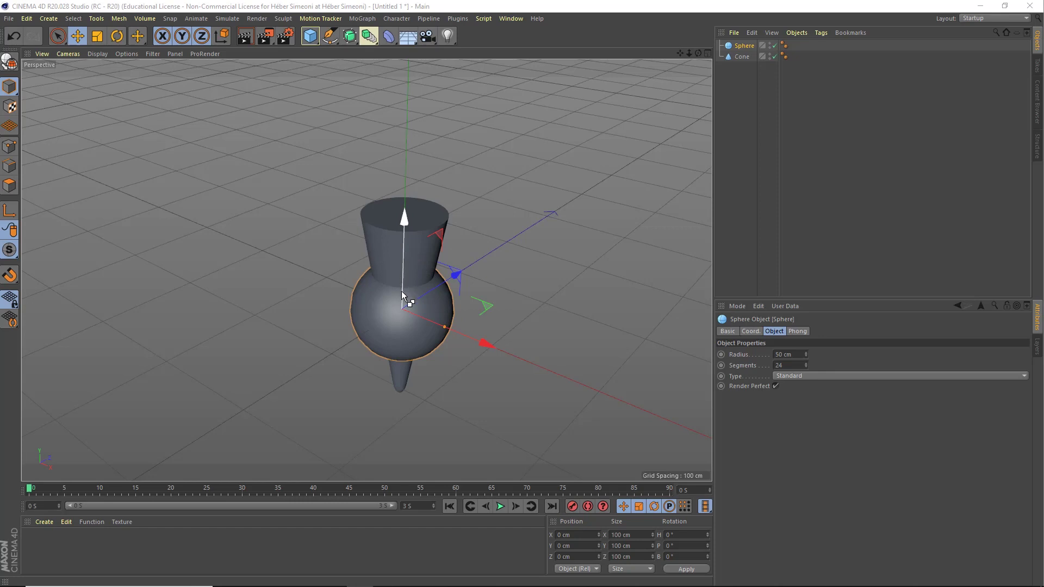
{"action": "left_click_drag", "start_coordinate": [403, 285], "coordinate": [403, 174]}
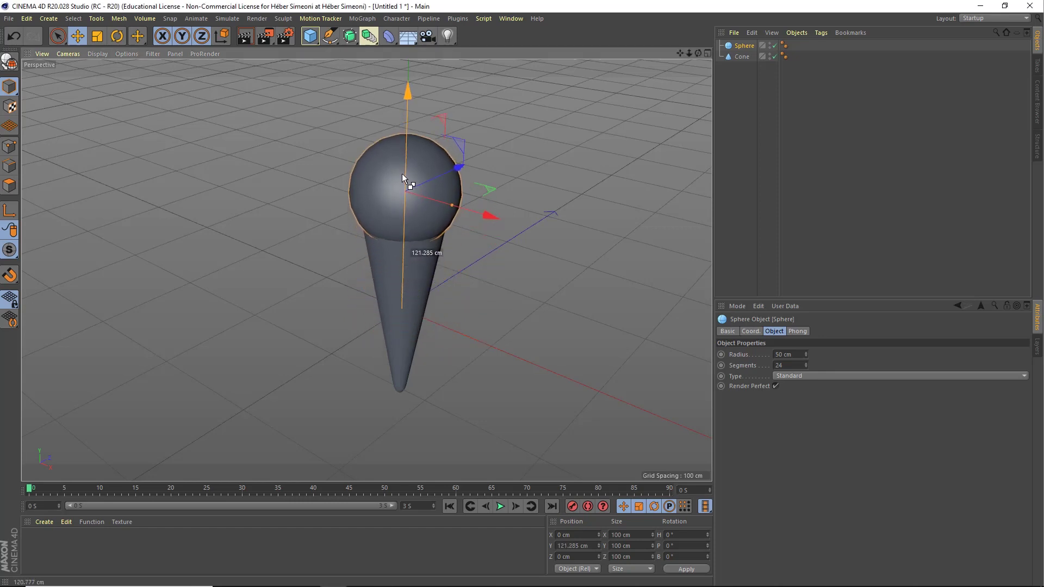
{"action": "left_click_drag", "start_coordinate": [402, 174], "coordinate": [406, 173]}
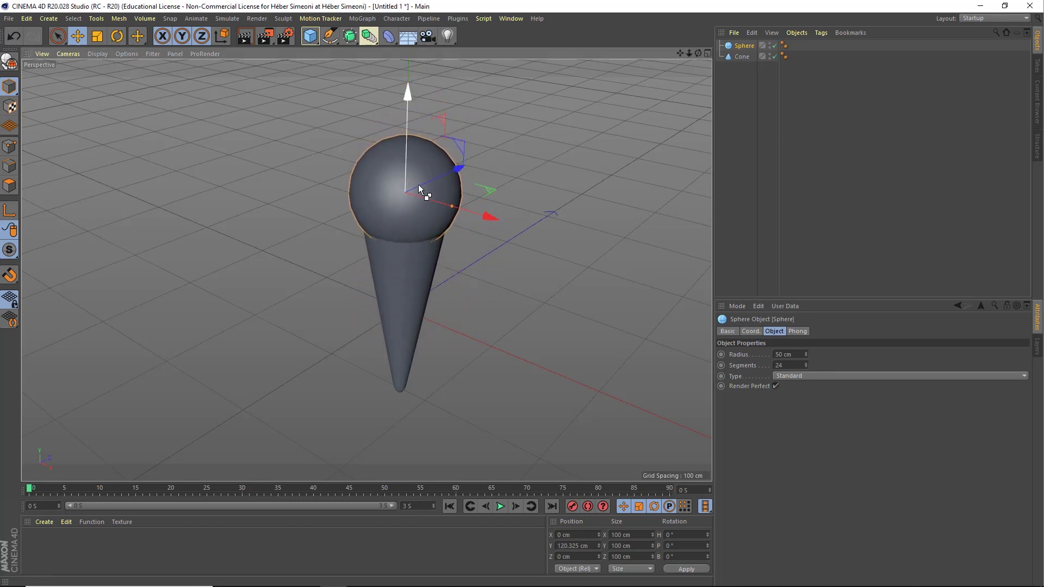
{"action": "left_click_drag", "start_coordinate": [476, 213], "coordinate": [462, 208]}
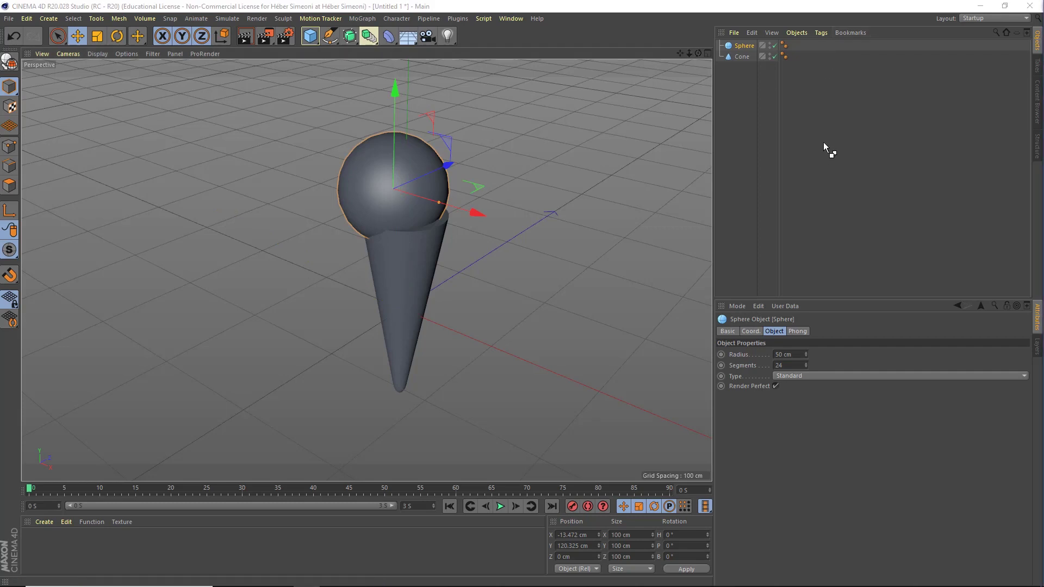
Duplicate the sphere as Sphere.1
{"action": "left_click", "coordinate": [742, 96]}
{"action": "left_click", "coordinate": [742, 46]}
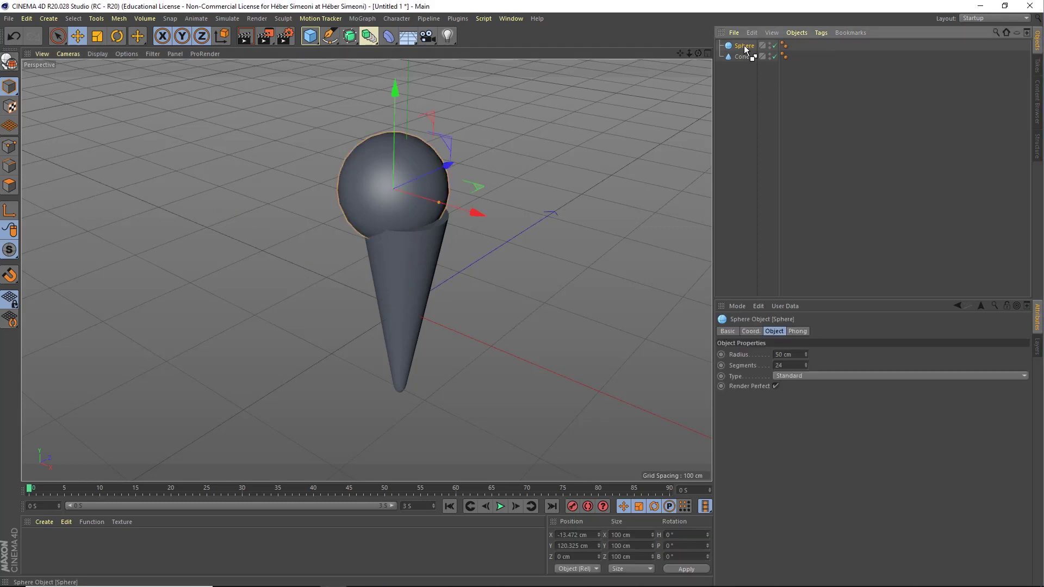
{"action": "left_click_drag", "start_coordinate": [741, 48], "coordinate": [745, 49]}
{"action": "left_click_drag", "start_coordinate": [748, 47], "coordinate": [748, 48], "text": "ctrl"}
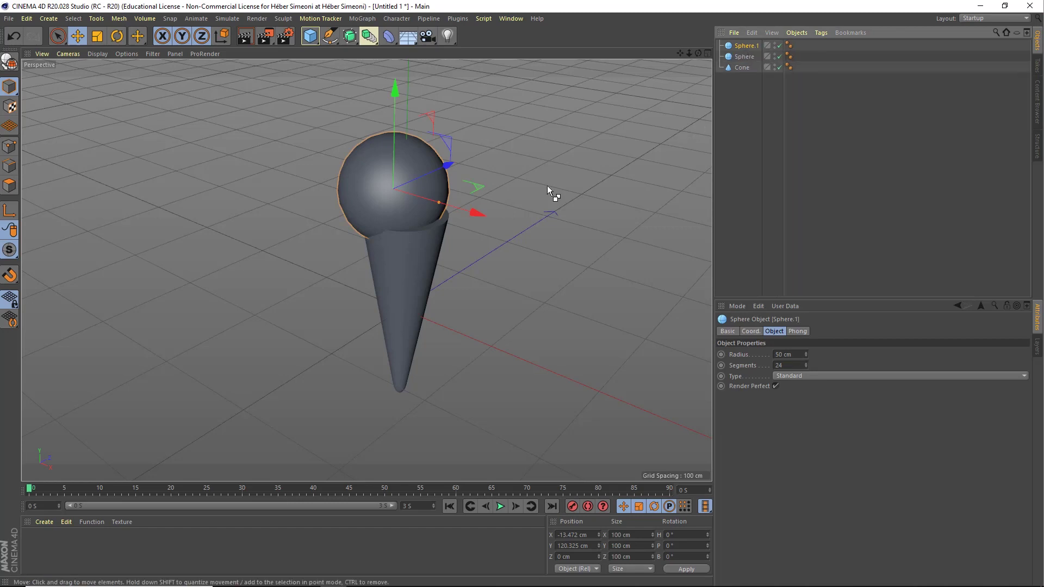
{"action": "scroll", "coordinate": [331, 266], "scroll_direction": "down", "scroll_amount": 2}
{"action": "scroll", "coordinate": [394, 239], "scroll_direction": "up", "scroll_amount": 2}
{"action": "scroll", "coordinate": [386, 245], "scroll_direction": "up", "scroll_amount": 1}
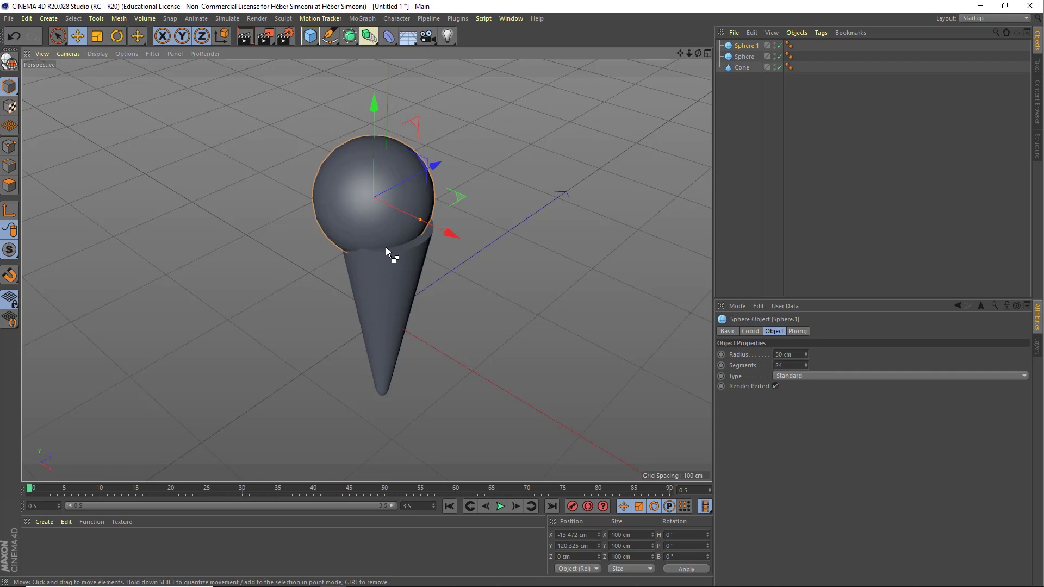
Move Sphere.1 right of and above the first scoop, then Ctrl-drag an upward copy
{"action": "left_click_drag", "start_coordinate": [403, 216], "coordinate": [431, 226]}
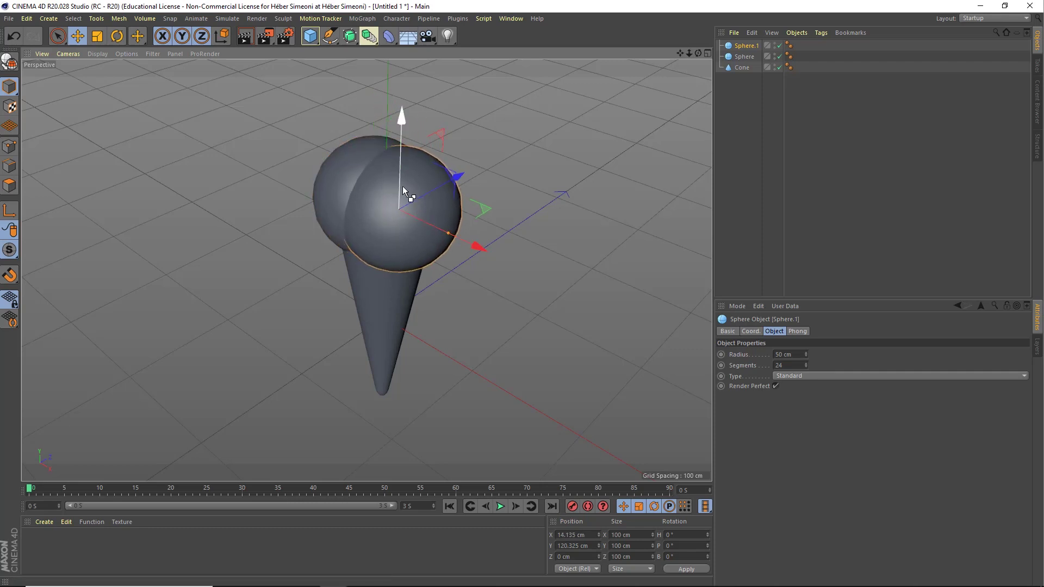
{"action": "mouse_move", "coordinate": [402, 186]}
{"action": "left_mouse_down"}
{"action": "mouse_move", "coordinate": [403, 166]}
{"action": "mouse_move", "coordinate": [394, 226]}
{"action": "mouse_move", "coordinate": [490, 159]}
{"action": "mouse_move", "coordinate": [386, 217]}
{"action": "mouse_move", "coordinate": [396, 202]}
{"action": "mouse_move", "coordinate": [364, 216]}
{"action": "left_mouse_up"}
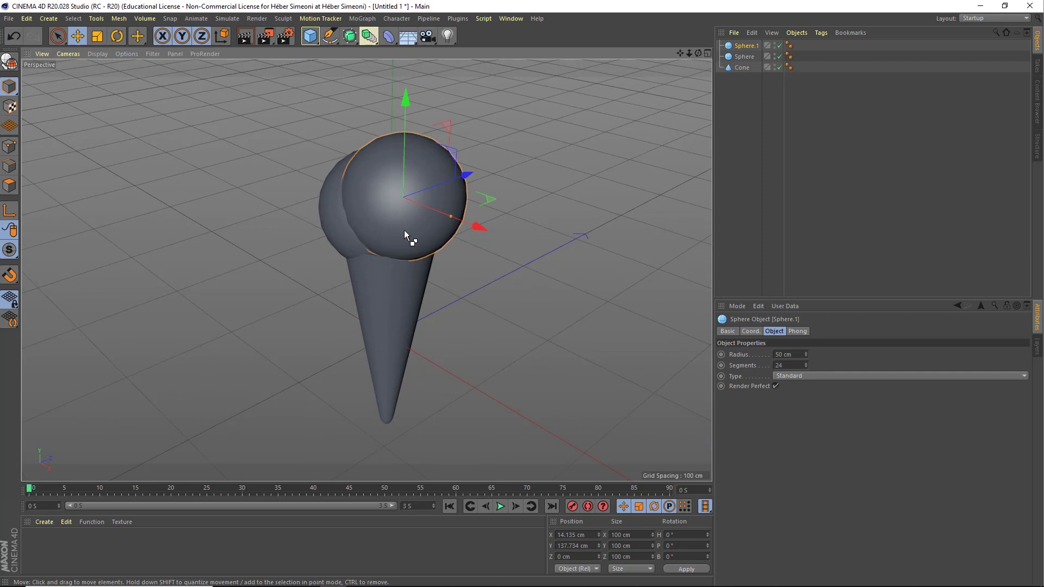
{"action": "mouse_move", "coordinate": [404, 230]}
{"action": "left_mouse_down", "text": "alt"}
{"action": "mouse_move", "coordinate": [425, 283]}
{"action": "mouse_move", "coordinate": [416, 249]}
{"action": "mouse_move", "coordinate": [396, 246]}
{"action": "left_mouse_up", "text": "alt"}
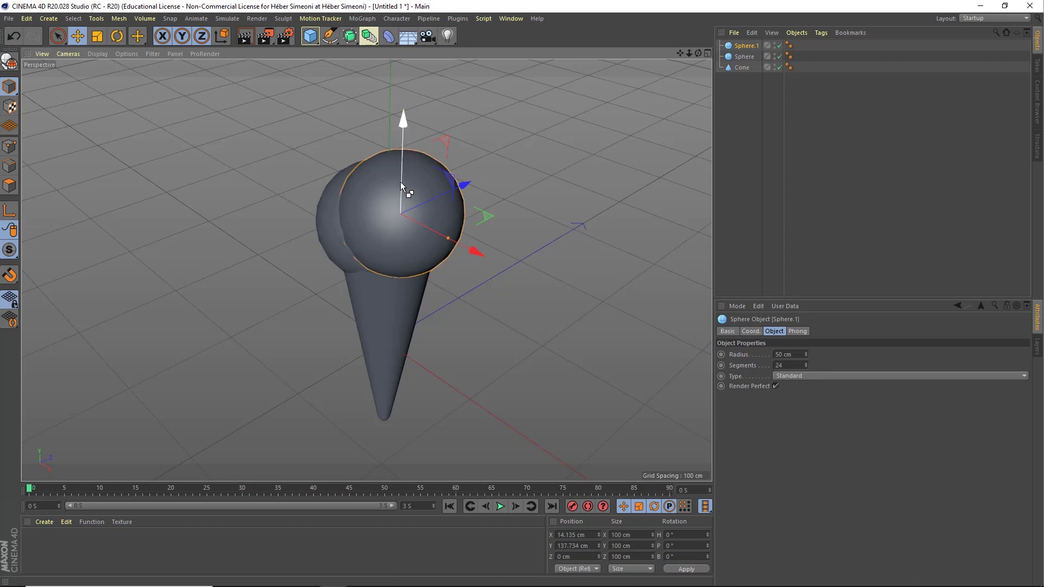
{"action": "mouse_move", "coordinate": [401, 181]}
{"action": "left_mouse_down", "text": "ctrl"}
{"action": "mouse_move", "coordinate": [399, 128]}
{"action": "mouse_move", "coordinate": [400, 137]}
{"action": "left_mouse_up", "text": "ctrl"}
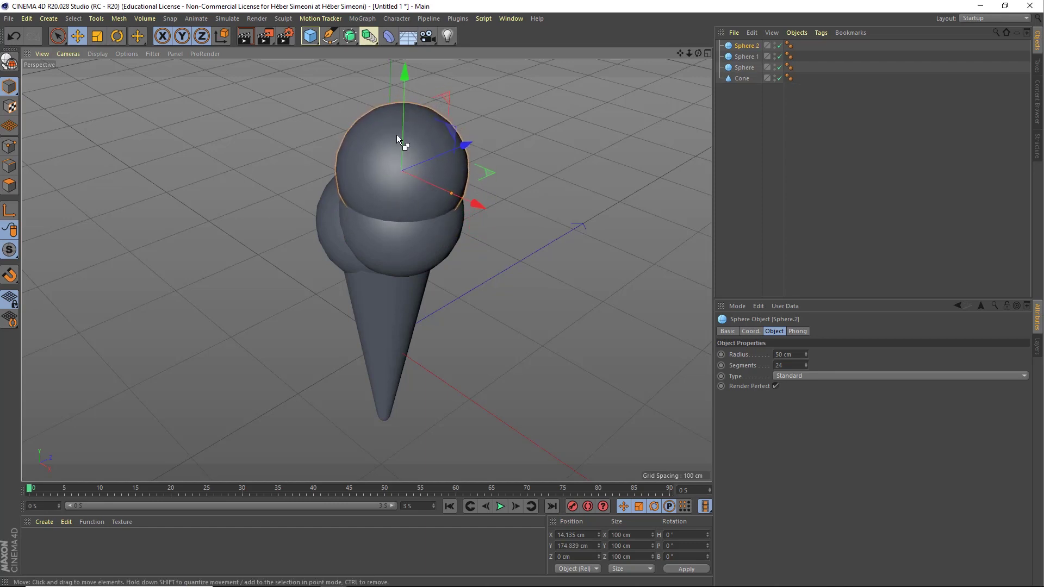
Delete the bad copy, Ctrl-drag Sphere.1 up onto the other scoops, and select all three spheres
{"action": "mouse_move", "coordinate": [373, 151]}
{"action": "left_mouse_down", "text": "alt"}
{"action": "mouse_move", "coordinate": [445, 159]}
{"action": "mouse_move", "coordinate": [332, 174]}
{"action": "mouse_move", "coordinate": [505, 161]}
{"action": "mouse_move", "coordinate": [441, 188]}
{"action": "mouse_move", "coordinate": [422, 239]}
{"action": "left_mouse_up", "text": "alt"}
{"action": "key", "text": "Delete"}
{"action": "left_click", "coordinate": [436, 197]}
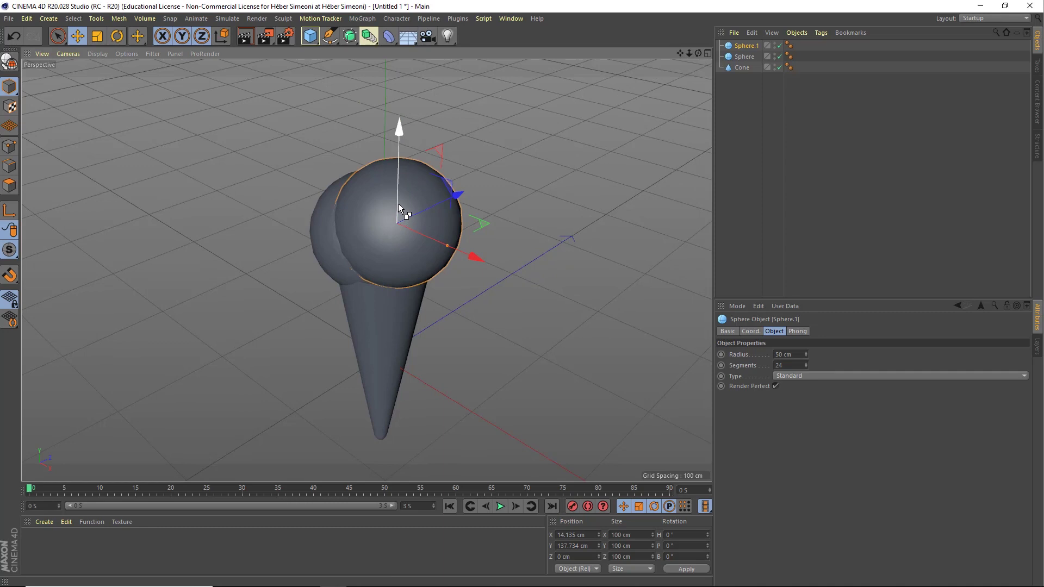
{"action": "mouse_move", "coordinate": [398, 204]}
{"action": "left_mouse_down", "text": "ctrl"}
{"action": "mouse_move", "coordinate": [402, 149]}
{"action": "mouse_move", "coordinate": [394, 201]}
{"action": "mouse_move", "coordinate": [483, 206]}
{"action": "mouse_move", "coordinate": [448, 204]}
{"action": "mouse_move", "coordinate": [476, 200]}
{"action": "mouse_move", "coordinate": [449, 193]}
{"action": "mouse_move", "coordinate": [382, 199]}
{"action": "mouse_move", "coordinate": [334, 129]}
{"action": "mouse_move", "coordinate": [383, 190]}
{"action": "left_mouse_up", "text": "ctrl"}
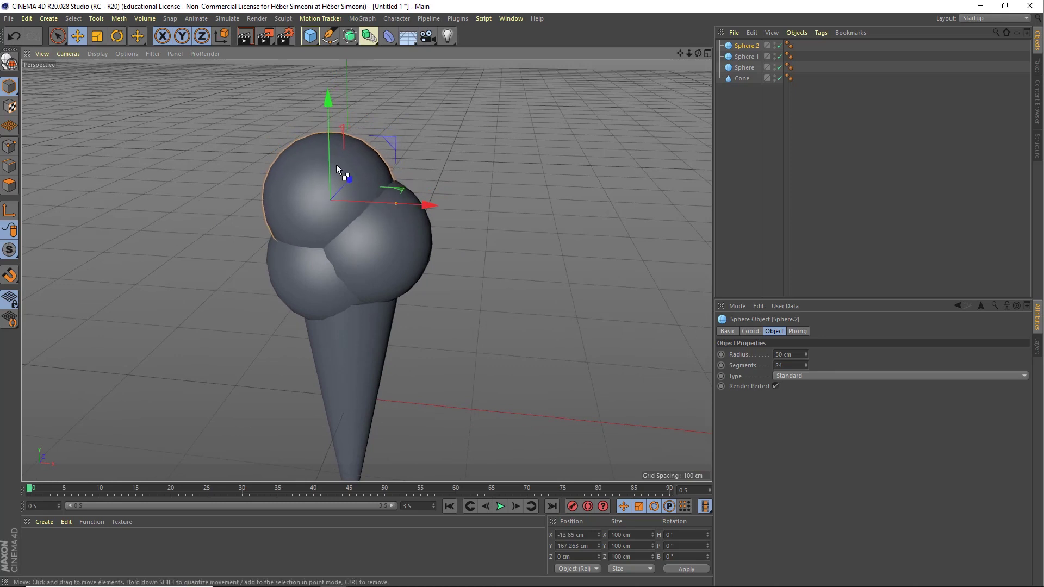
{"action": "left_click_drag", "start_coordinate": [334, 164], "coordinate": [334, 159]}
{"action": "mouse_move", "coordinate": [378, 211]}
{"action": "left_mouse_down", "text": "alt"}
{"action": "mouse_move", "coordinate": [321, 277]}
{"action": "mouse_move", "coordinate": [386, 262]}
{"action": "mouse_move", "coordinate": [380, 254]}
{"action": "left_mouse_up", "text": "alt"}
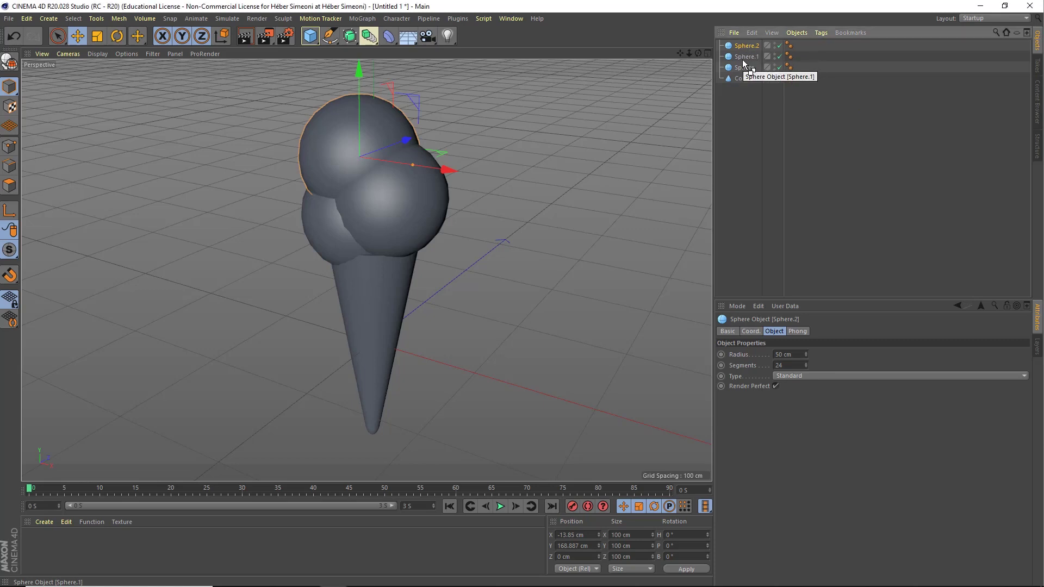
{"action": "left_click", "coordinate": [742, 68], "text": "shift"}
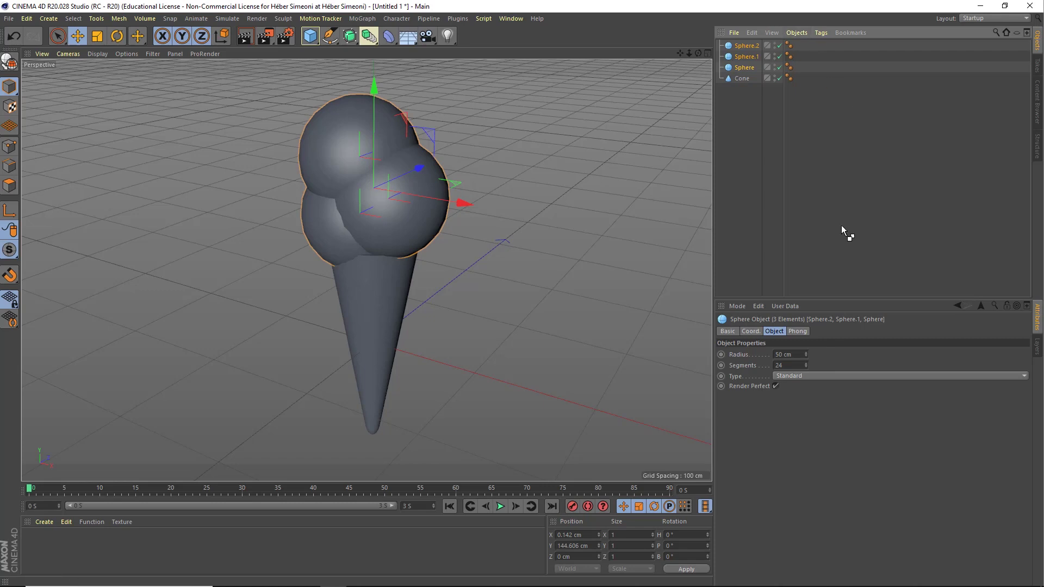
Group the three spheres under a new Null with Objects > Group Objects
{"action": "left_click_drag", "start_coordinate": [839, 252], "coordinate": [801, 34]}
{"action": "left_click", "coordinate": [801, 34]}
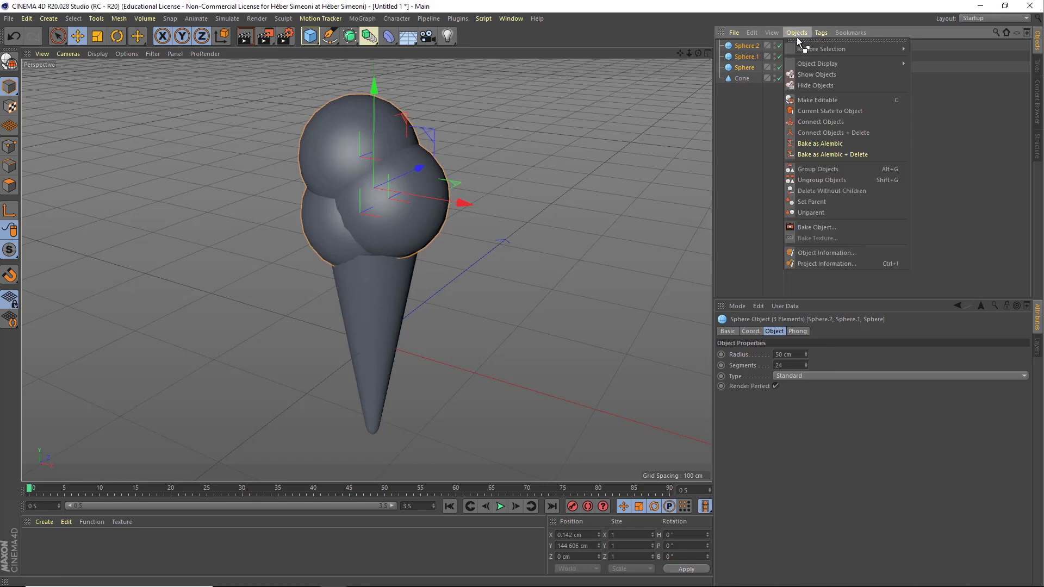
{"action": "left_click", "coordinate": [823, 168]}
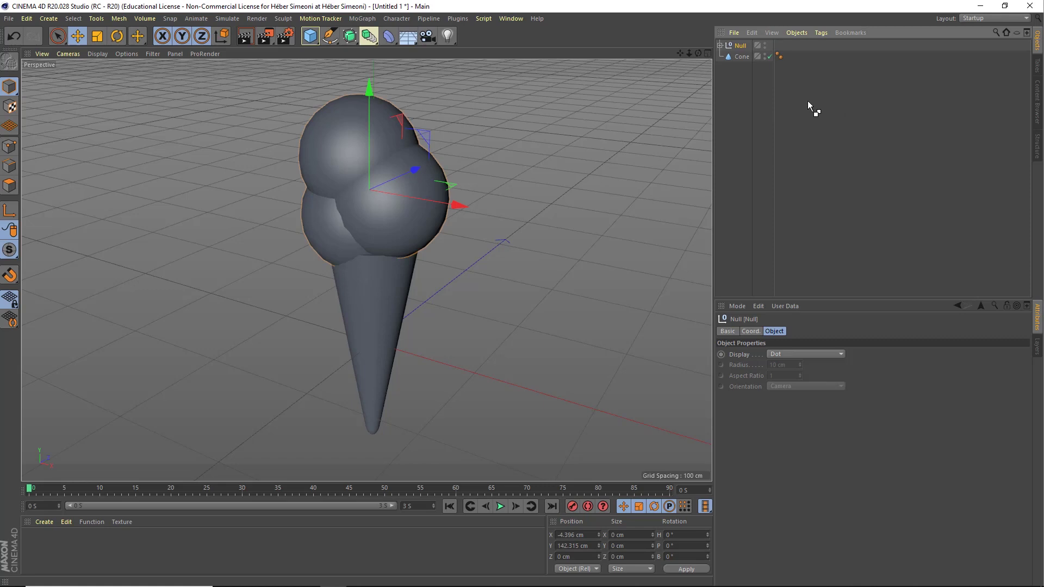
{"action": "left_click_drag", "start_coordinate": [740, 96], "coordinate": [739, 47]}
{"action": "left_click", "coordinate": [719, 46]}
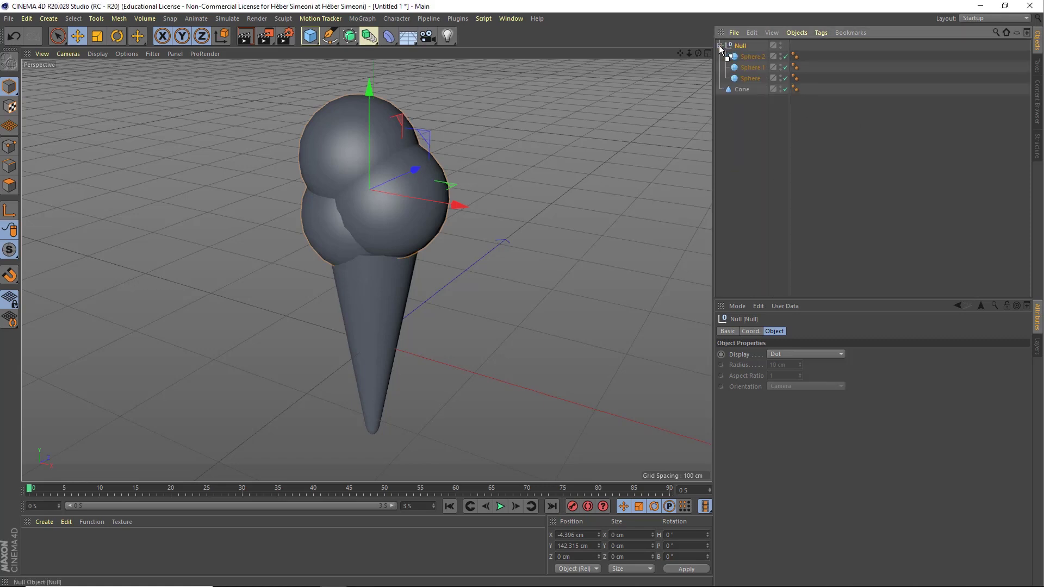
{"action": "left_click", "coordinate": [721, 48]}
{"action": "left_click", "coordinate": [720, 48]}
{"action": "left_click", "coordinate": [720, 48]}
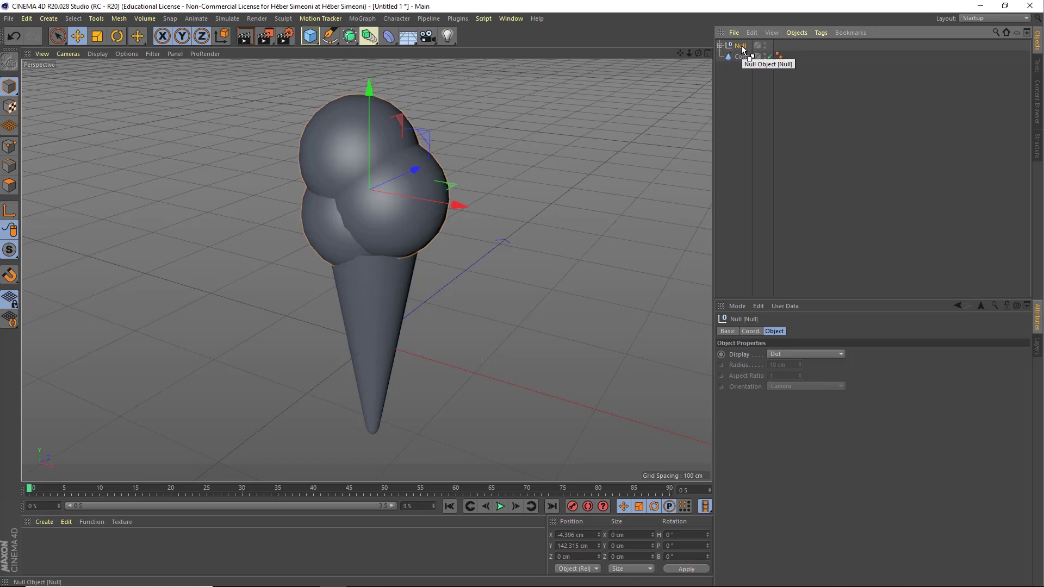
Try shifting the grouped scoops sideways, undo it, and open the generators flyout
{"action": "mouse_move", "coordinate": [429, 199]}
{"action": "left_mouse_down"}
{"action": "mouse_move", "coordinate": [489, 176]}
{"action": "mouse_move", "coordinate": [390, 194]}
{"action": "left_mouse_up"}
{"action": "key", "text": "ctrl+z"}
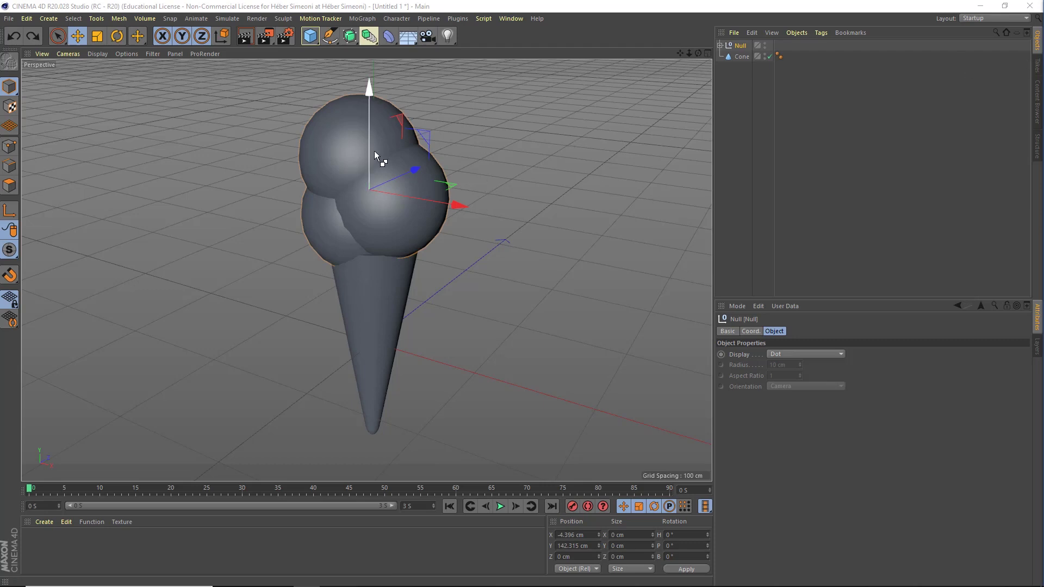
{"action": "left_click", "coordinate": [367, 39]}
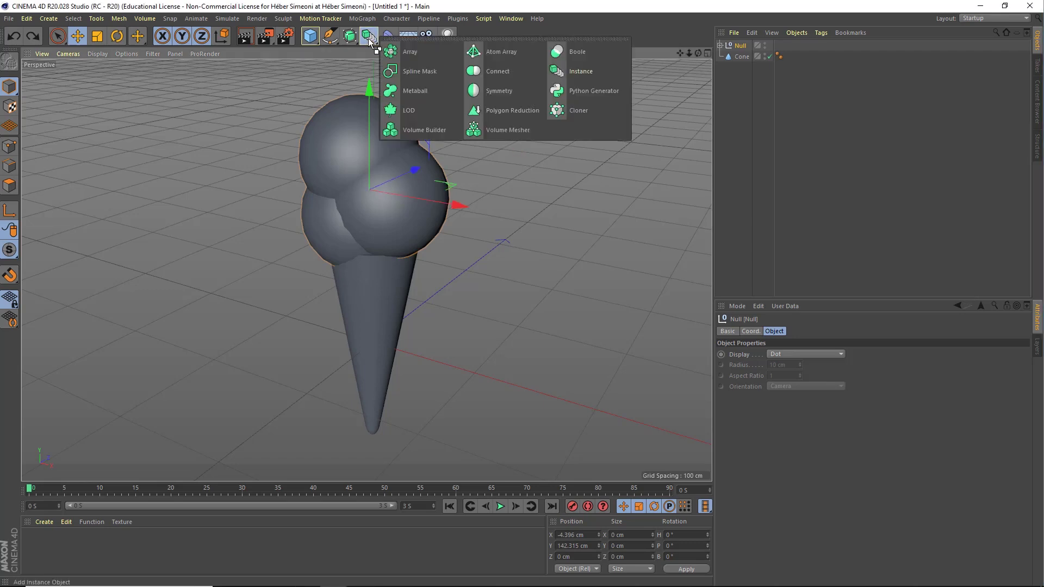
Add a Volume Builder and drag the scoop Null into it, fusing the spheres at 10 cm voxels
{"action": "left_click", "coordinate": [432, 131]}
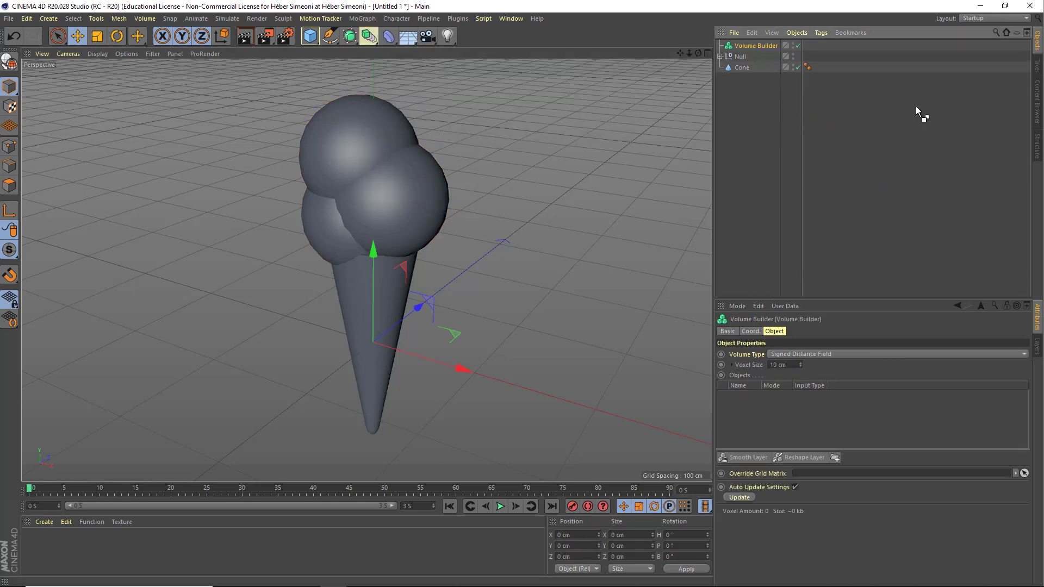
{"action": "mouse_move", "coordinate": [775, 52]}
{"action": "left_mouse_down"}
{"action": "mouse_move", "coordinate": [743, 54]}
{"action": "mouse_move", "coordinate": [746, 46]}
{"action": "left_mouse_up"}
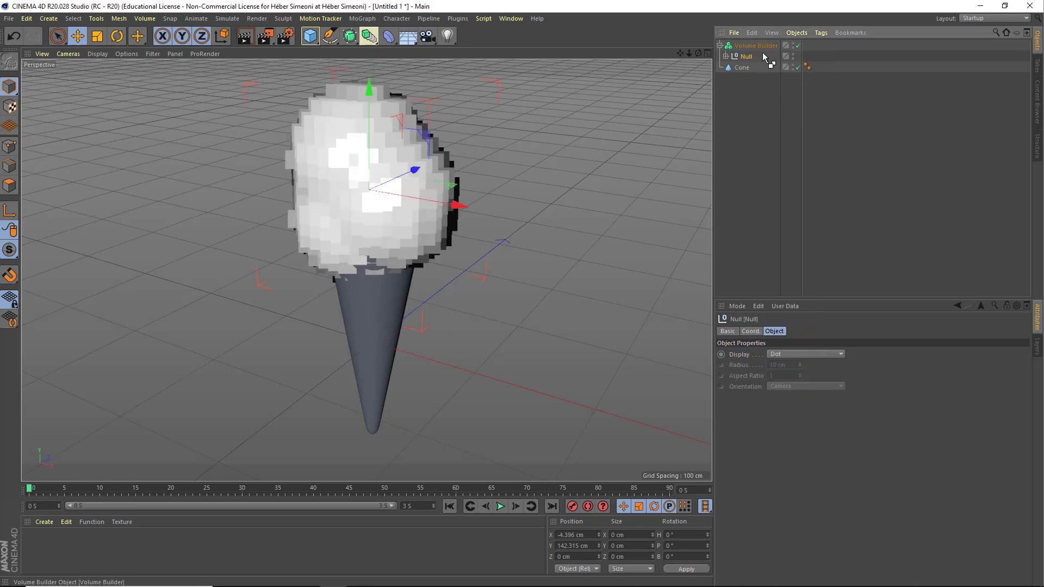
{"action": "left_click_drag", "start_coordinate": [390, 230], "coordinate": [383, 217], "text": "alt"}
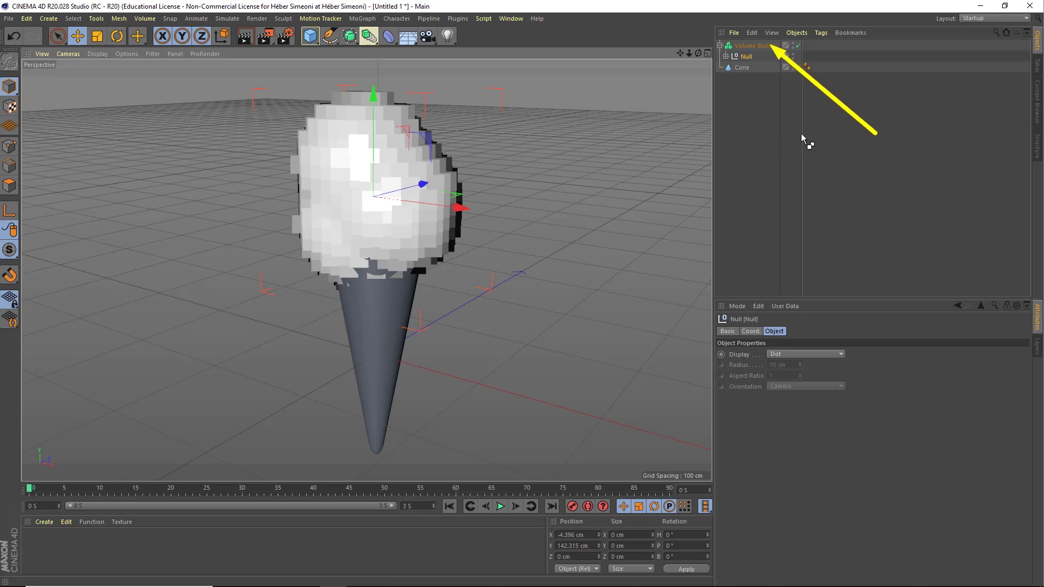
{"action": "left_click", "coordinate": [767, 46]}
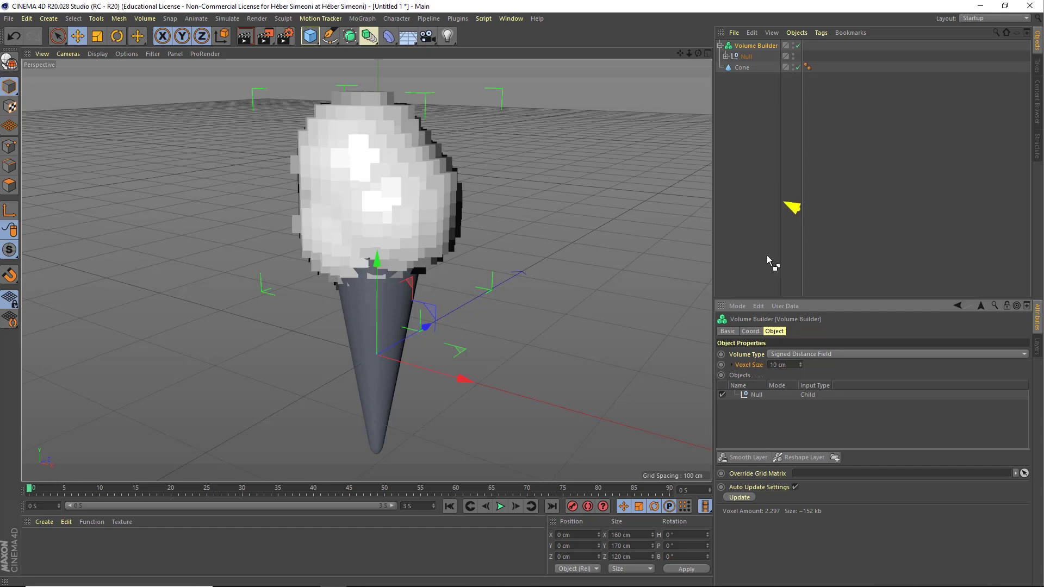
Set the Volume Builder's Voxel Size to 2 cm, after briefly trying 1 cm
{"action": "left_click", "coordinate": [767, 366]}
{"action": "type", "text": "2"}
{"action": "key", "text": "Return"}
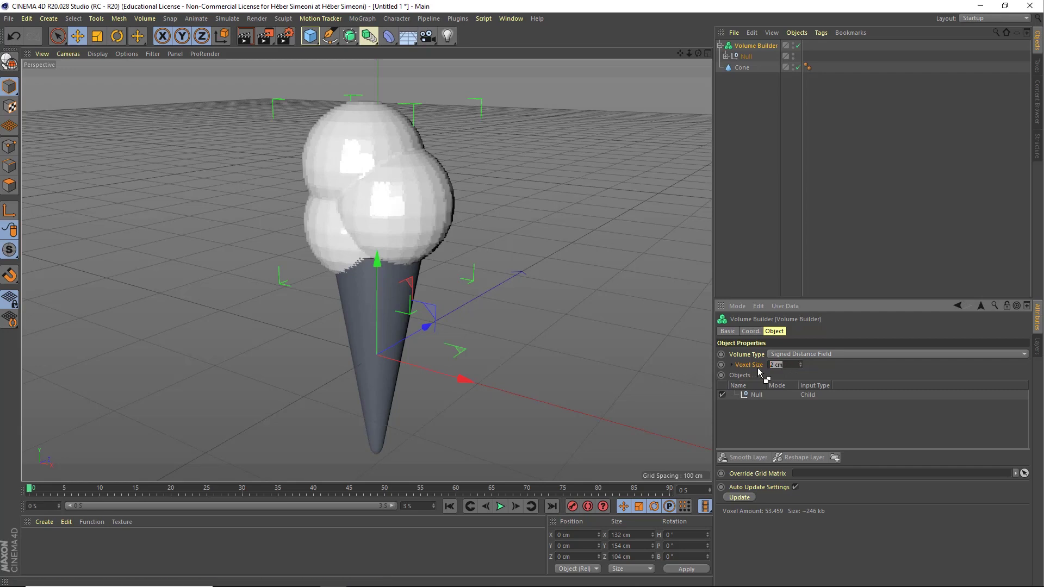
{"action": "type", "text": "1"}
{"action": "key", "text": "Return"}
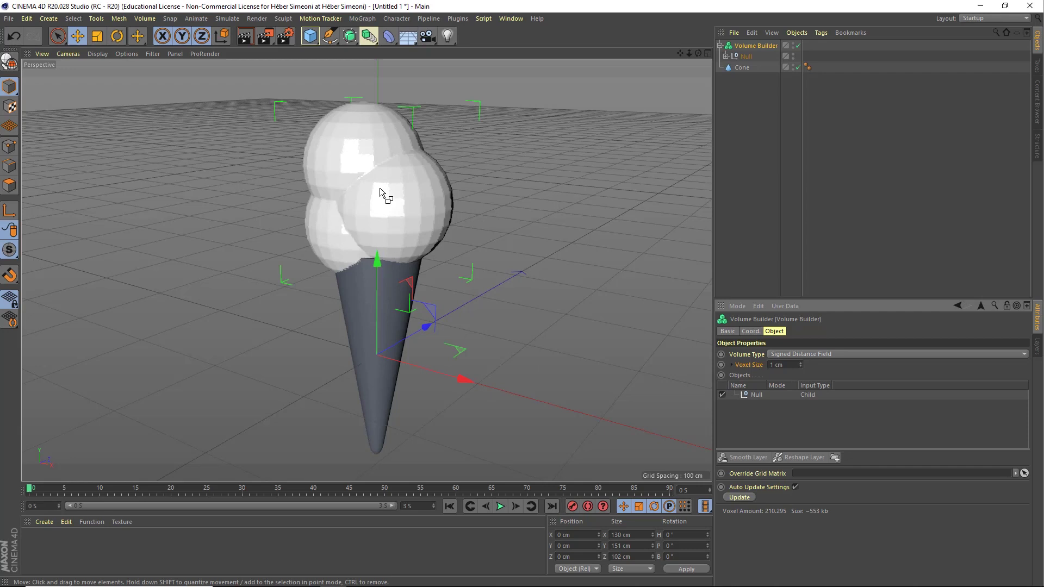
{"action": "double_click", "coordinate": [783, 365]}
{"action": "type", "text": "2"}
{"action": "key", "text": "Return"}
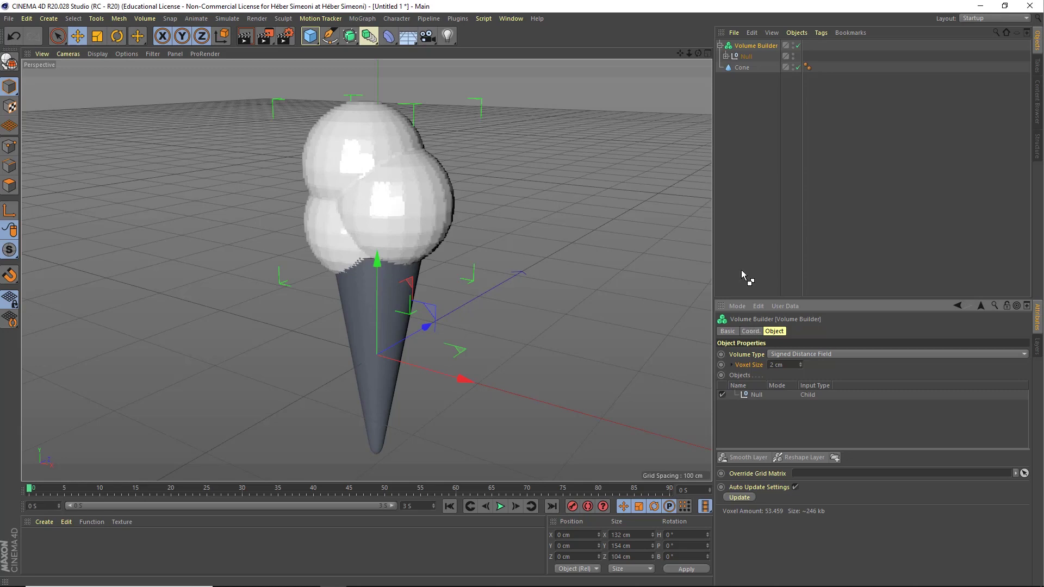
{"action": "left_click", "coordinate": [777, 365]}
{"action": "left_click", "coordinate": [742, 384]}
Check the scoops inside the Null, reselect the Volume Builder, and orbit around the smoother mesh
{"action": "left_click", "coordinate": [756, 394]}
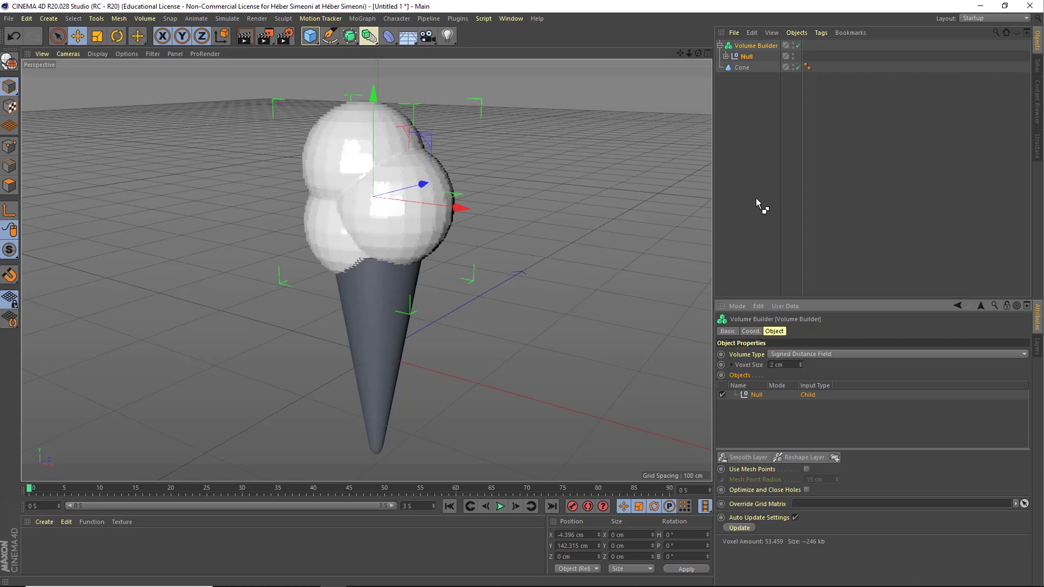
{"action": "left_click", "coordinate": [726, 56]}
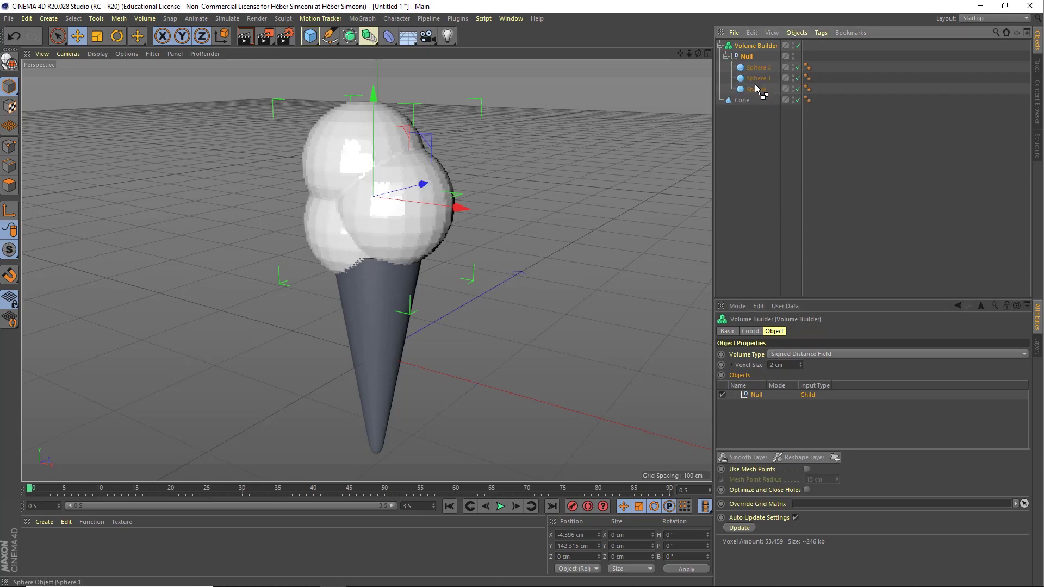
{"action": "left_click", "coordinate": [757, 89]}
{"action": "left_click", "coordinate": [753, 67]}
{"action": "left_click", "coordinate": [726, 56]}
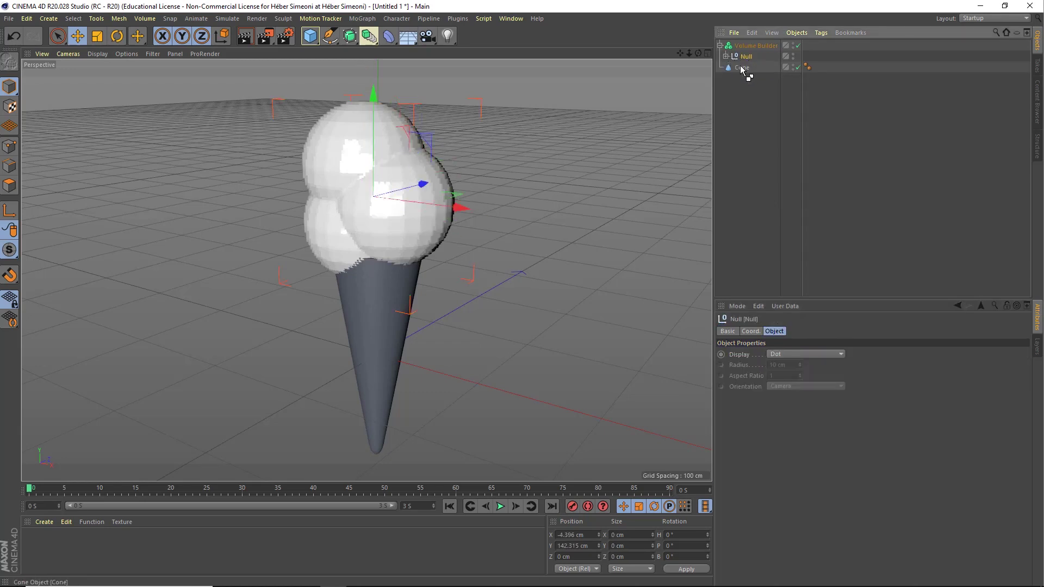
{"action": "left_click", "coordinate": [756, 46]}
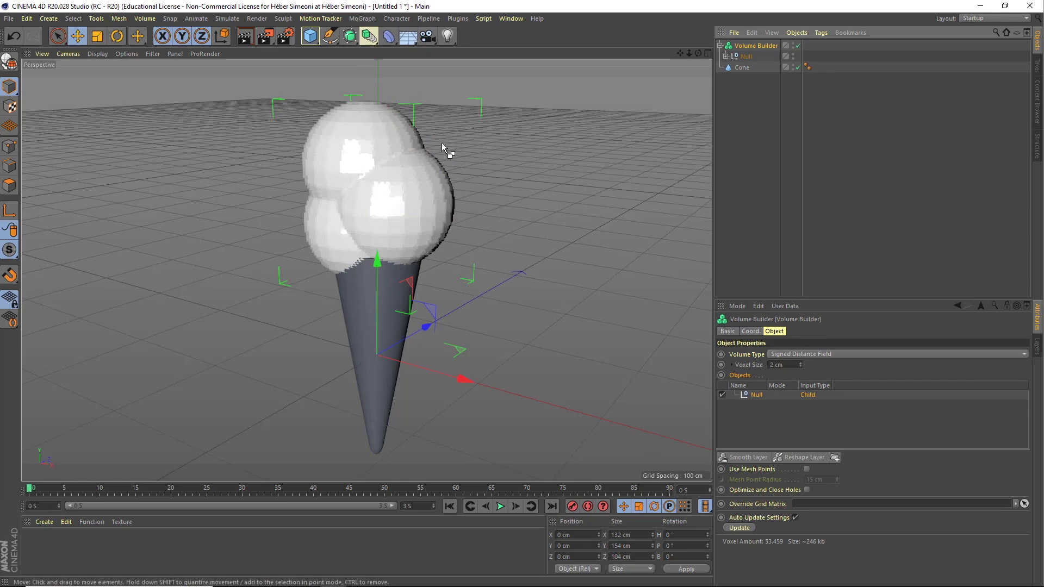
{"action": "mouse_move", "coordinate": [406, 201]}
{"action": "left_mouse_down", "text": "alt"}
{"action": "mouse_move", "coordinate": [417, 209]}
{"action": "mouse_move", "coordinate": [462, 195]}
{"action": "mouse_move", "coordinate": [382, 214]}
{"action": "mouse_move", "coordinate": [454, 203]}
{"action": "mouse_move", "coordinate": [317, 121]}
{"action": "left_mouse_up", "text": "alt"}
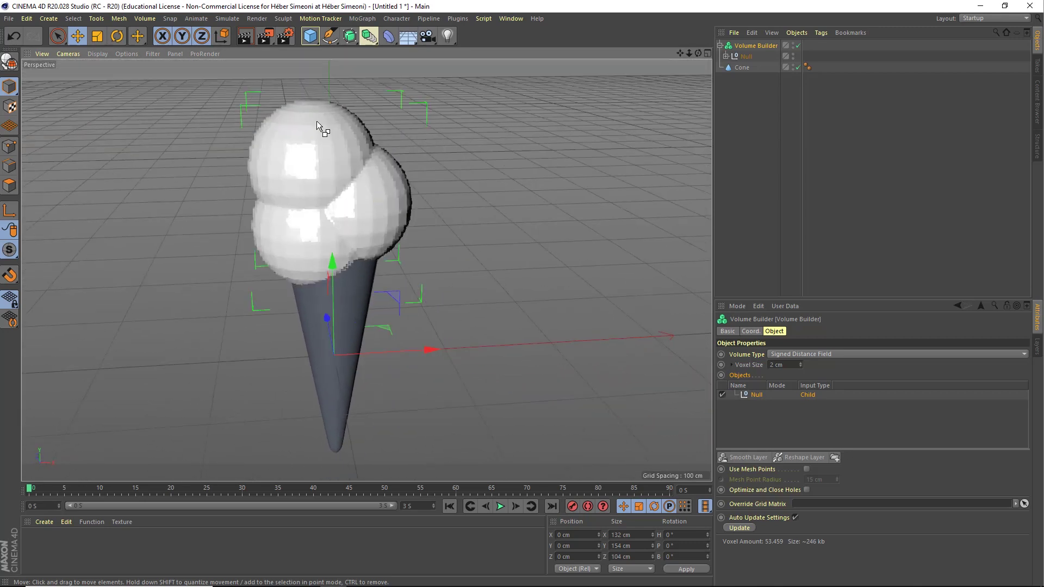
{"action": "mouse_move", "coordinate": [406, 279]}
{"action": "left_mouse_down", "text": "alt"}
{"action": "mouse_move", "coordinate": [408, 249]}
{"action": "mouse_move", "coordinate": [384, 250]}
{"action": "left_mouse_up", "text": "alt"}
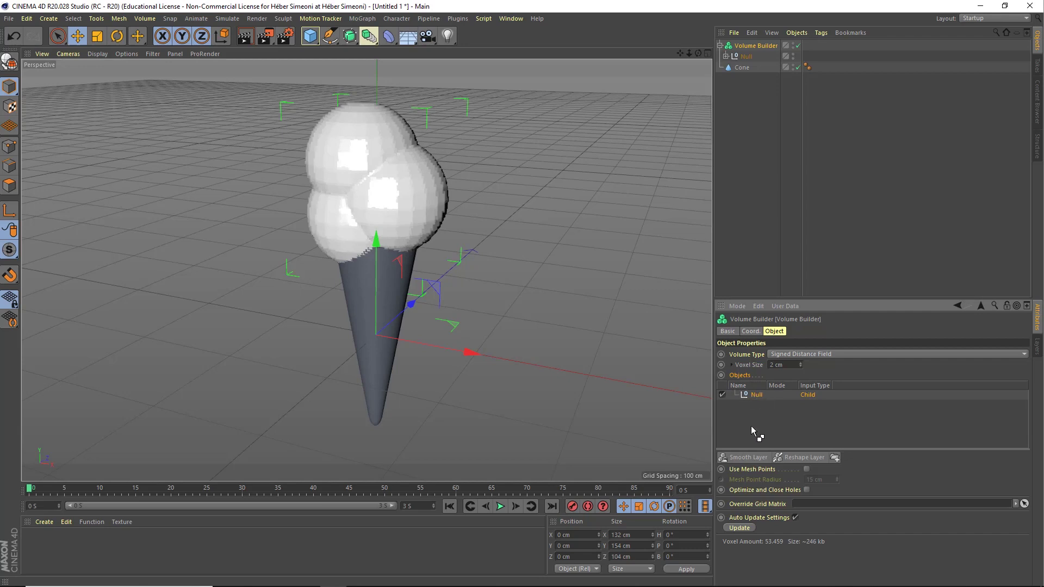
Add a Smooth Layer to the Volume Builder, toggle it off and on to compare, and leave it on
{"action": "left_click", "coordinate": [745, 458]}
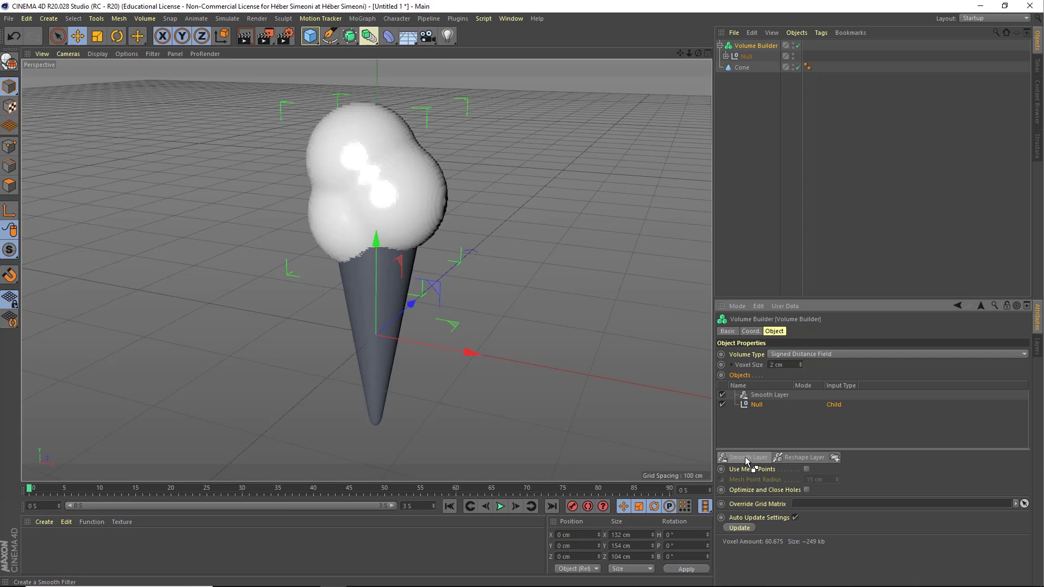
{"action": "left_click", "coordinate": [765, 395]}
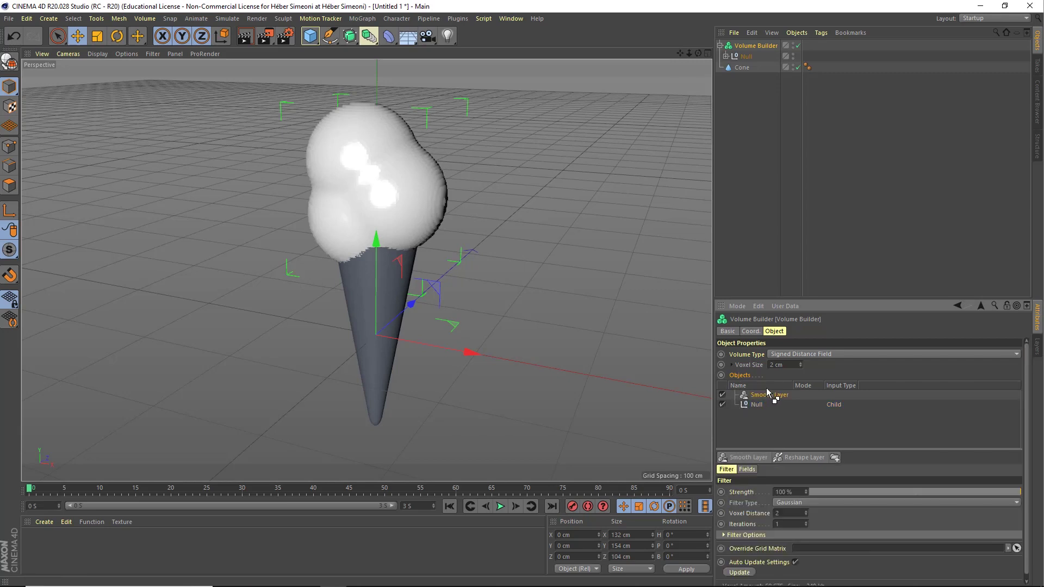
{"action": "left_click", "coordinate": [722, 395]}
{"action": "left_click", "coordinate": [722, 395]}
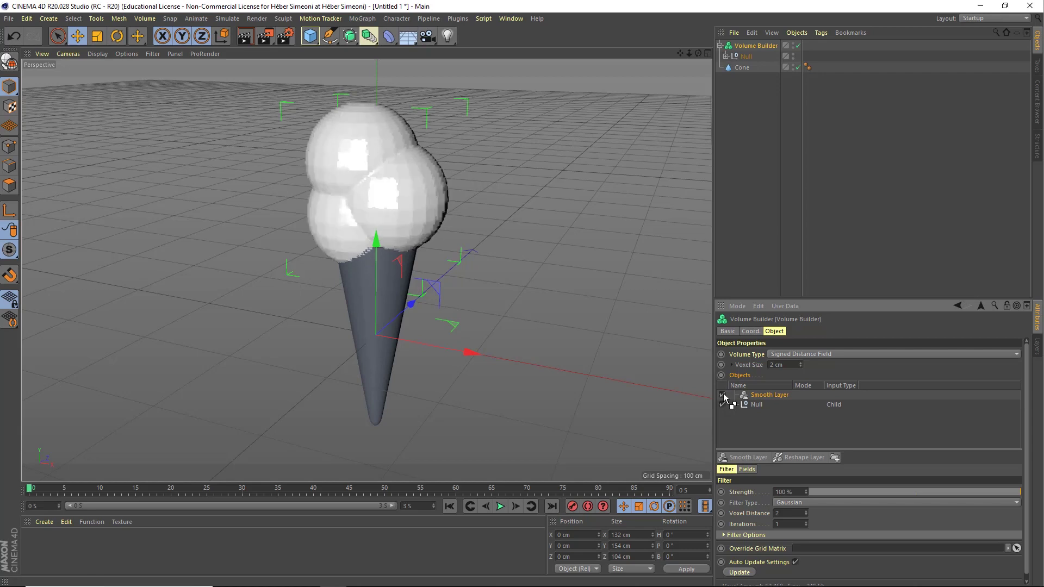
{"action": "left_click", "coordinate": [722, 395]}
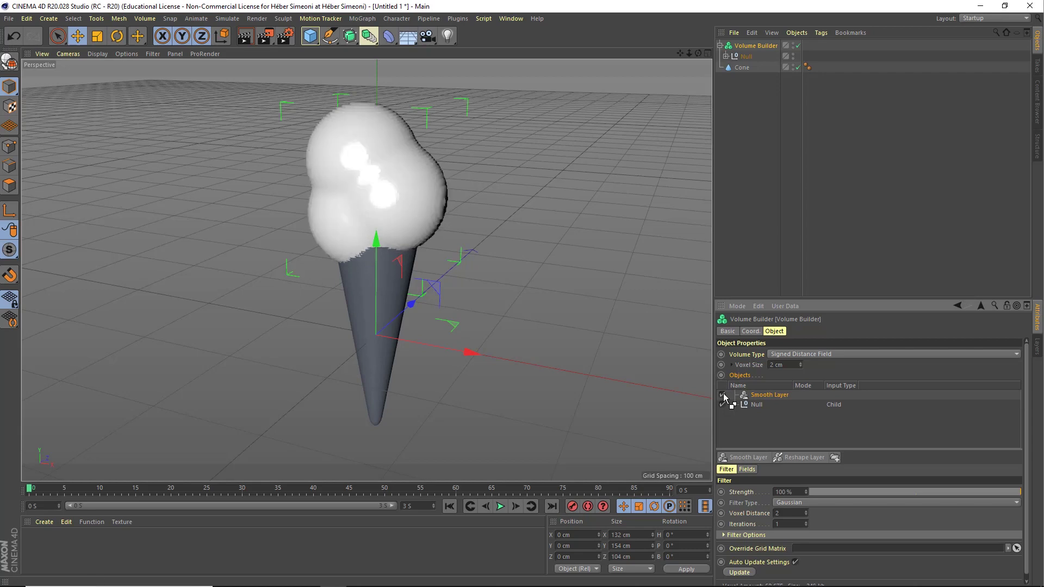
{"action": "left_click", "coordinate": [722, 395]}
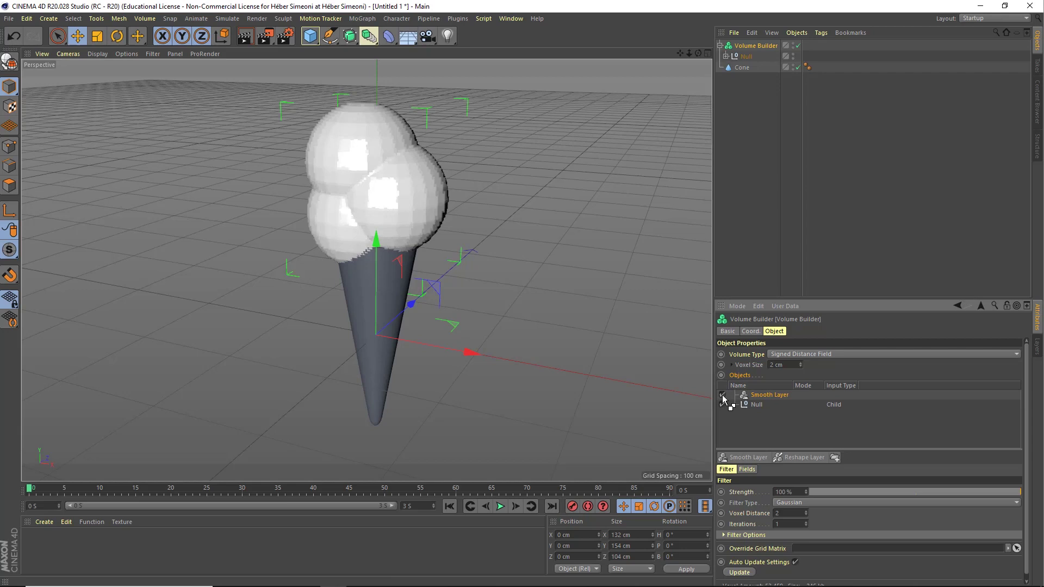
{"action": "left_click", "coordinate": [722, 395]}
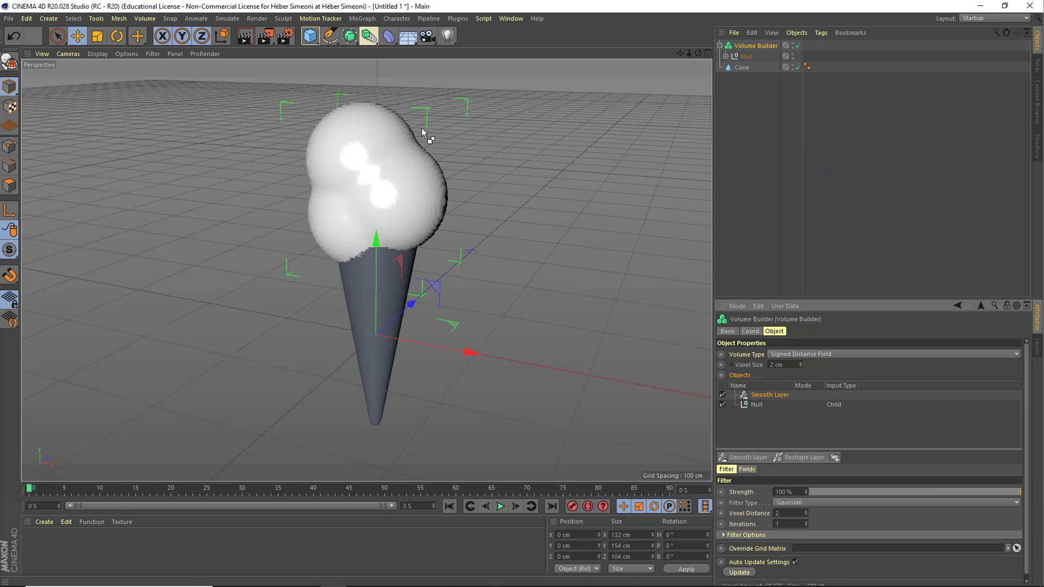
{"action": "left_click", "coordinate": [311, 38]}
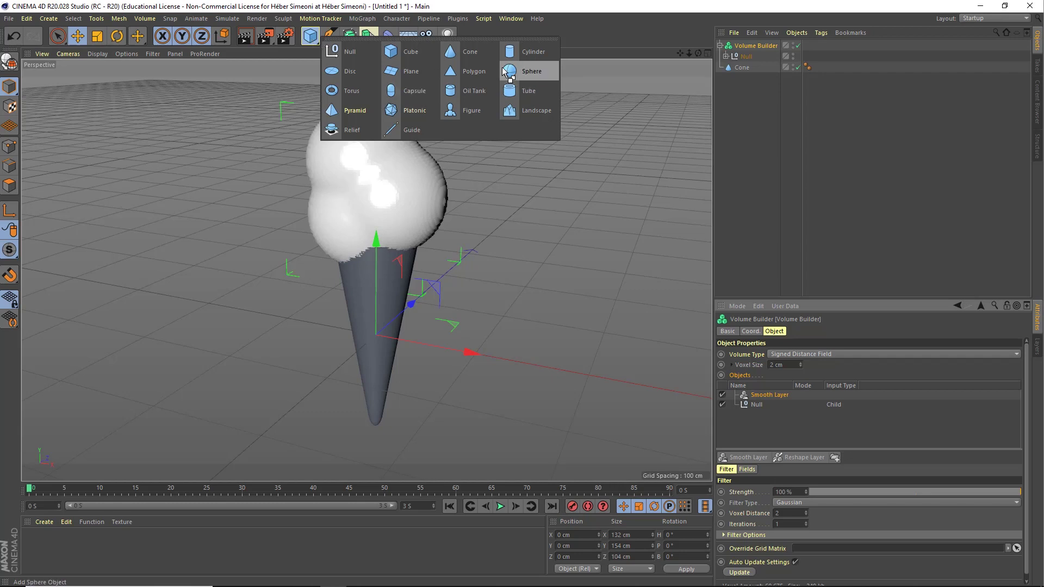
Add a Capsule, place it under the scoop Null beside the spheres, and edit its radius
{"action": "left_click", "coordinate": [415, 88]}
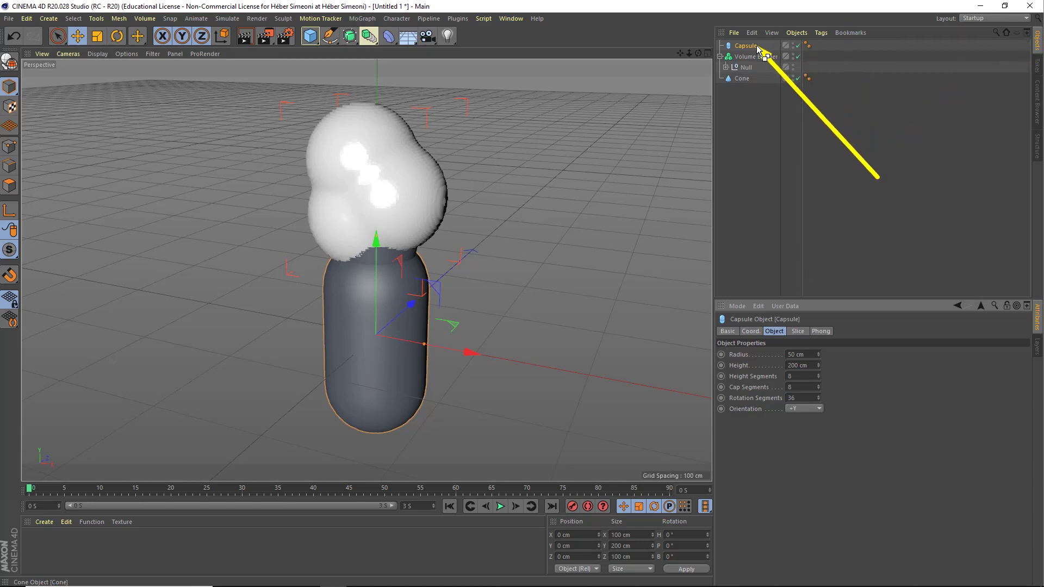
{"action": "left_click_drag", "start_coordinate": [758, 48], "coordinate": [753, 71]}
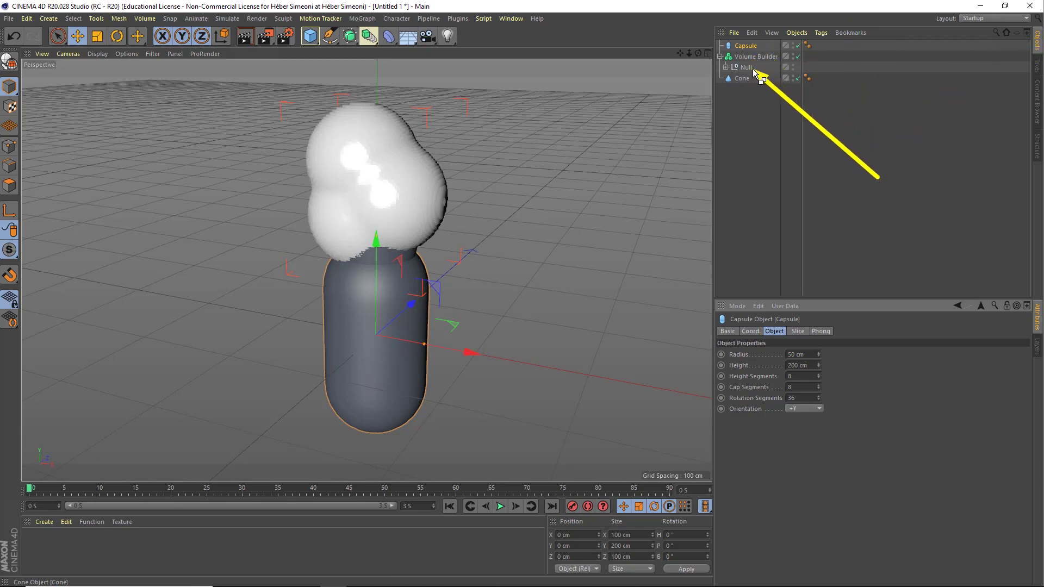
{"action": "left_click_drag", "start_coordinate": [754, 71], "coordinate": [756, 91]}
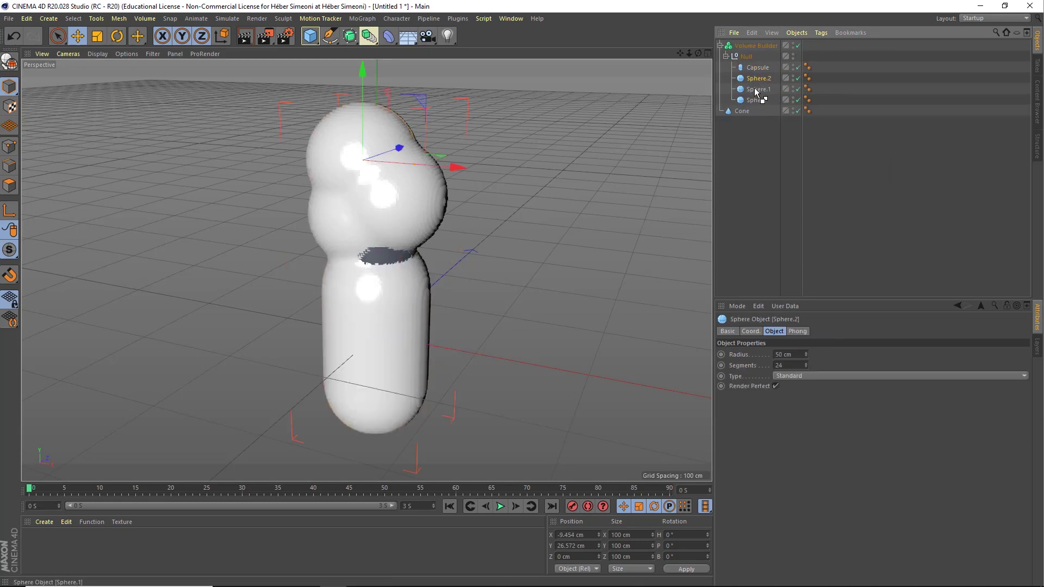
{"action": "left_click", "coordinate": [752, 70]}
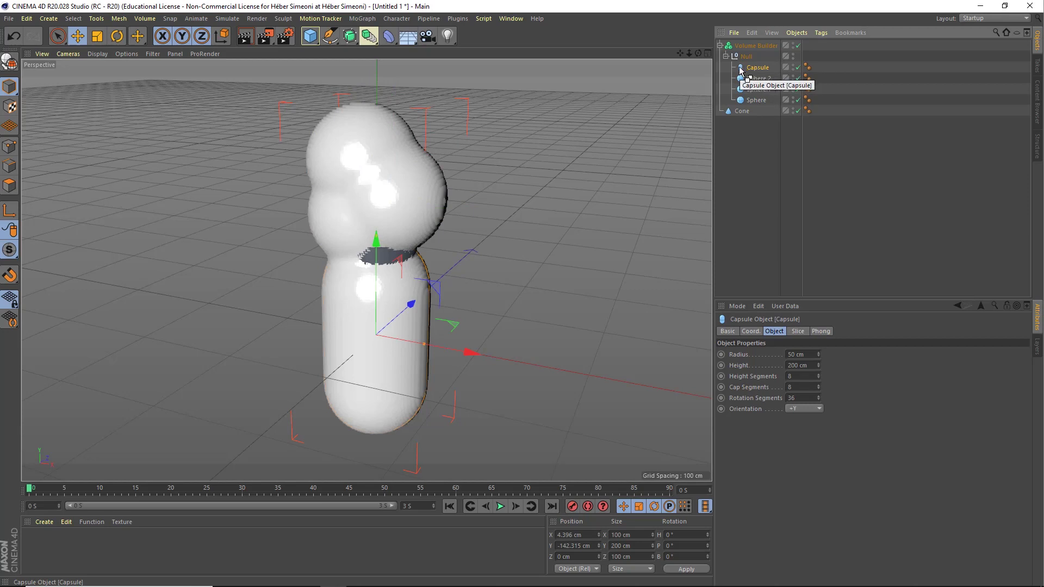
{"action": "left_click_drag", "start_coordinate": [741, 70], "coordinate": [758, 70]}
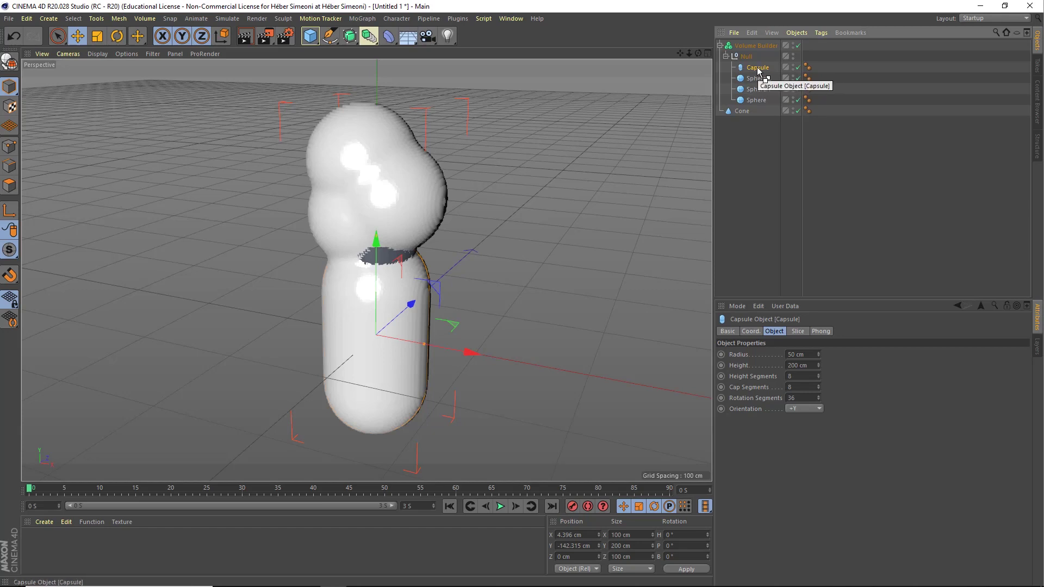
{"action": "left_click_drag", "start_coordinate": [758, 71], "coordinate": [795, 262]}
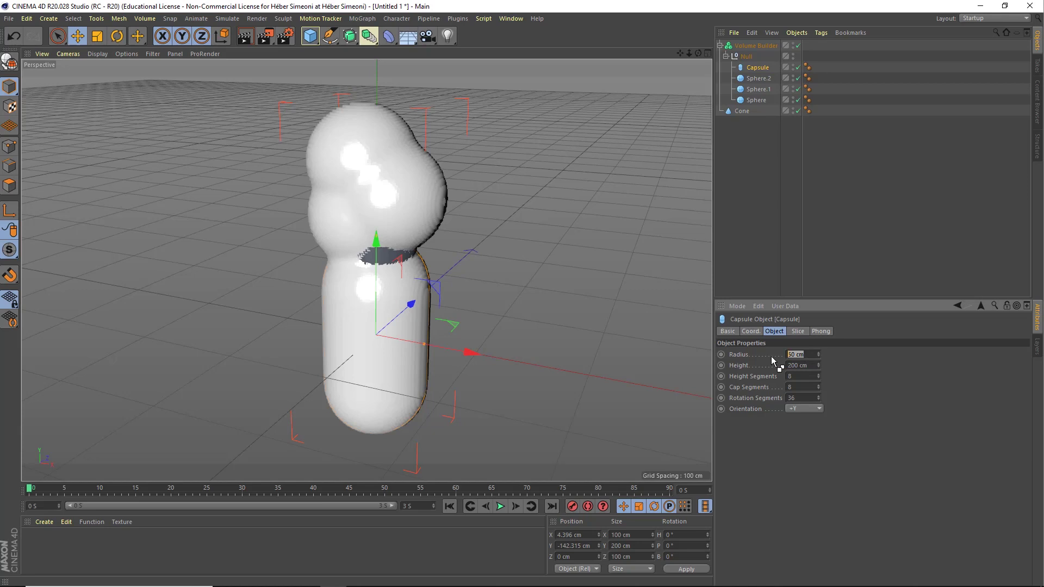
{"action": "type", "text": "10"}
Keep the capsule radius at 10 cm, set its height to 70 cm, and sink it into the scoop edge
{"action": "key", "text": "Tab"}
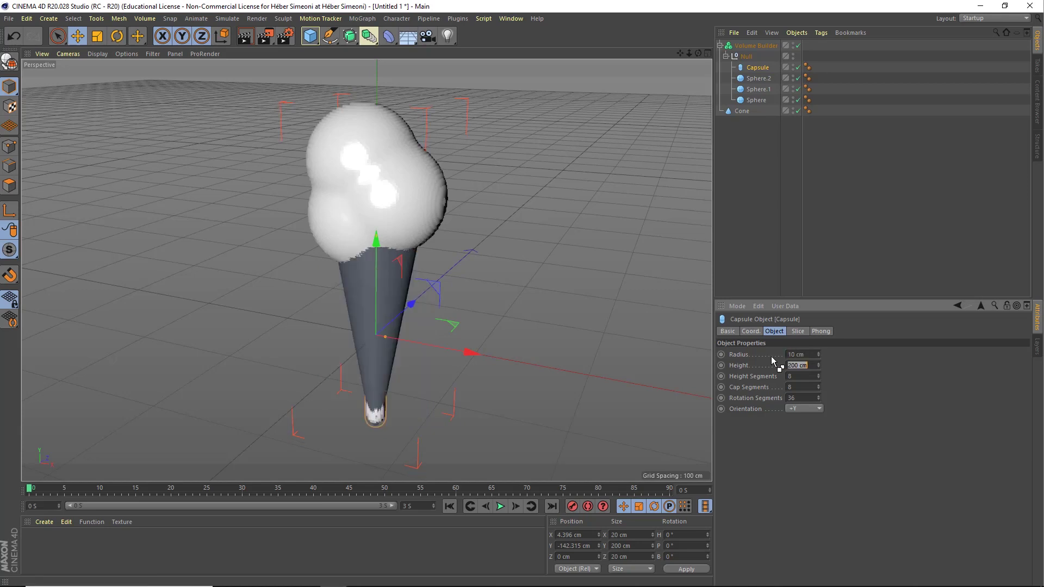
{"action": "type", "text": "70"}
{"action": "key", "text": "Return"}
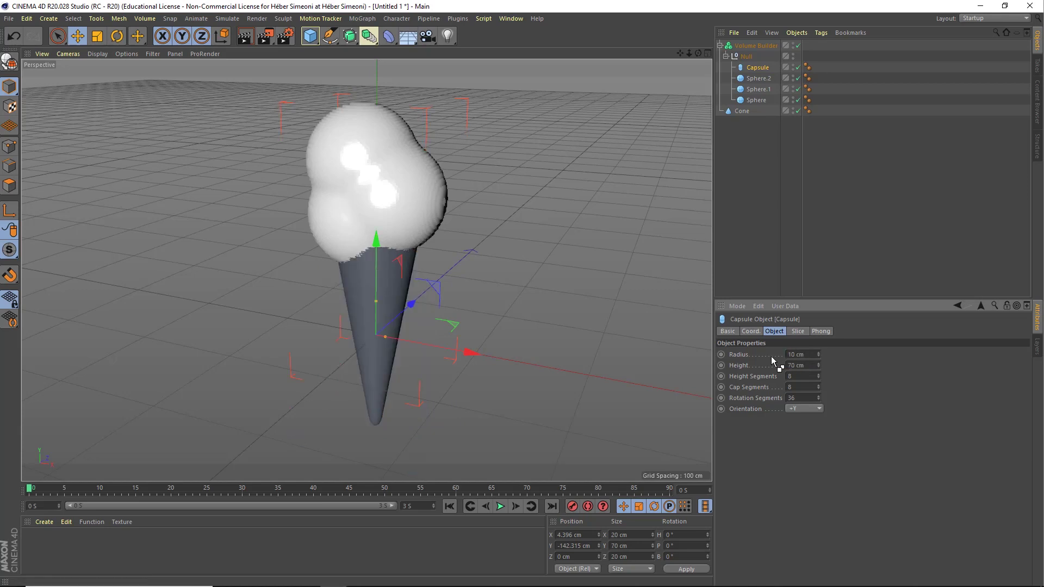
{"action": "mouse_move", "coordinate": [361, 261]}
{"action": "left_mouse_down", "text": "alt"}
{"action": "mouse_move", "coordinate": [398, 305]}
{"action": "mouse_move", "coordinate": [392, 321]}
{"action": "left_mouse_up", "text": "alt"}
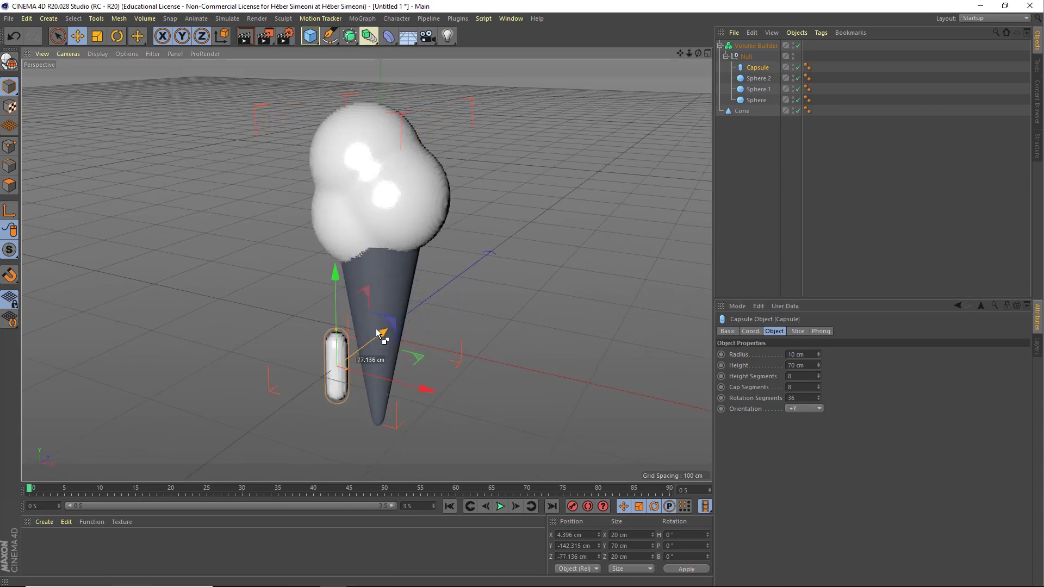
{"action": "left_click_drag", "start_coordinate": [356, 282], "coordinate": [361, 207]}
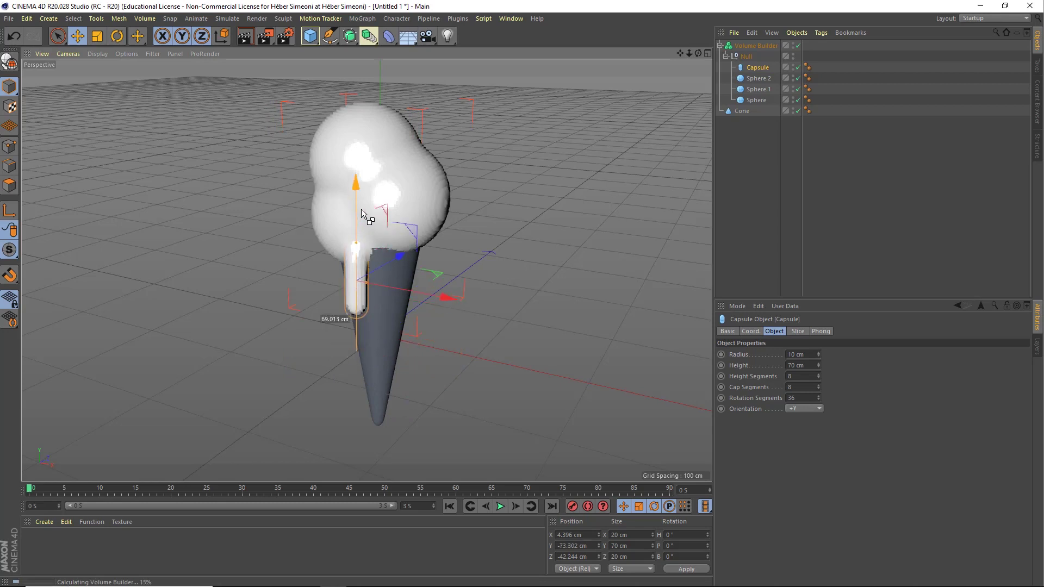
{"action": "mouse_move", "coordinate": [380, 265]}
{"action": "left_mouse_down", "text": "alt"}
{"action": "mouse_move", "coordinate": [510, 247]}
{"action": "mouse_move", "coordinate": [335, 275]}
{"action": "left_mouse_up", "text": "alt"}
{"action": "scroll", "coordinate": [414, 256], "scroll_direction": "up", "scroll_amount": 3}
{"action": "left_click_drag", "start_coordinate": [400, 243], "coordinate": [409, 247]}
{"action": "mouse_move", "coordinate": [409, 247]}
{"action": "left_mouse_down", "text": "alt"}
{"action": "mouse_move", "coordinate": [461, 261]}
{"action": "mouse_move", "coordinate": [325, 262]}
{"action": "left_mouse_up", "text": "alt"}
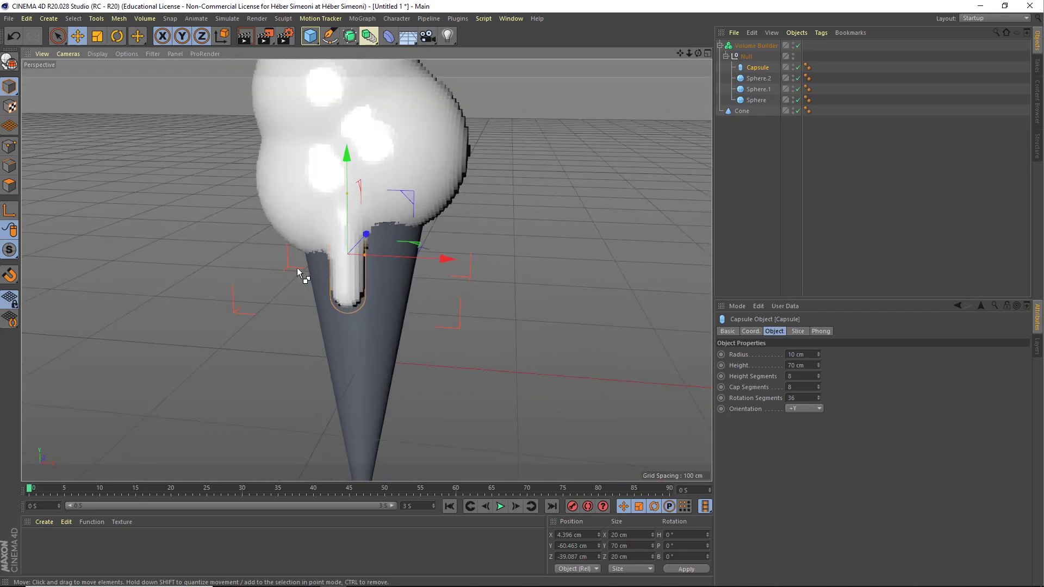
{"action": "mouse_move", "coordinate": [419, 256]}
{"action": "left_mouse_down", "text": "alt"}
{"action": "mouse_move", "coordinate": [322, 250]}
{"action": "mouse_move", "coordinate": [340, 236]}
{"action": "mouse_move", "coordinate": [230, 239]}
{"action": "mouse_move", "coordinate": [450, 258]}
{"action": "mouse_move", "coordinate": [426, 257]}
{"action": "mouse_move", "coordinate": [418, 277]}
{"action": "mouse_move", "coordinate": [402, 265]}
{"action": "mouse_move", "coordinate": [411, 277]}
{"action": "left_mouse_up", "text": "alt"}
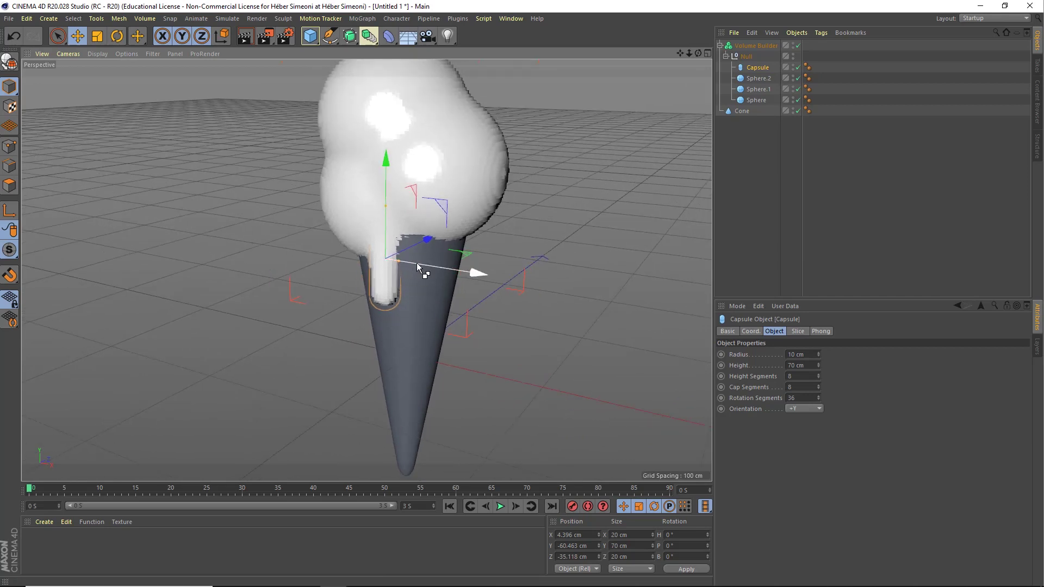
Place two drip copies, Capsule.1 and Capsule.2, along the rim at adjusted heights
{"action": "left_click_drag", "start_coordinate": [416, 263], "coordinate": [461, 265], "text": "ctrl"}
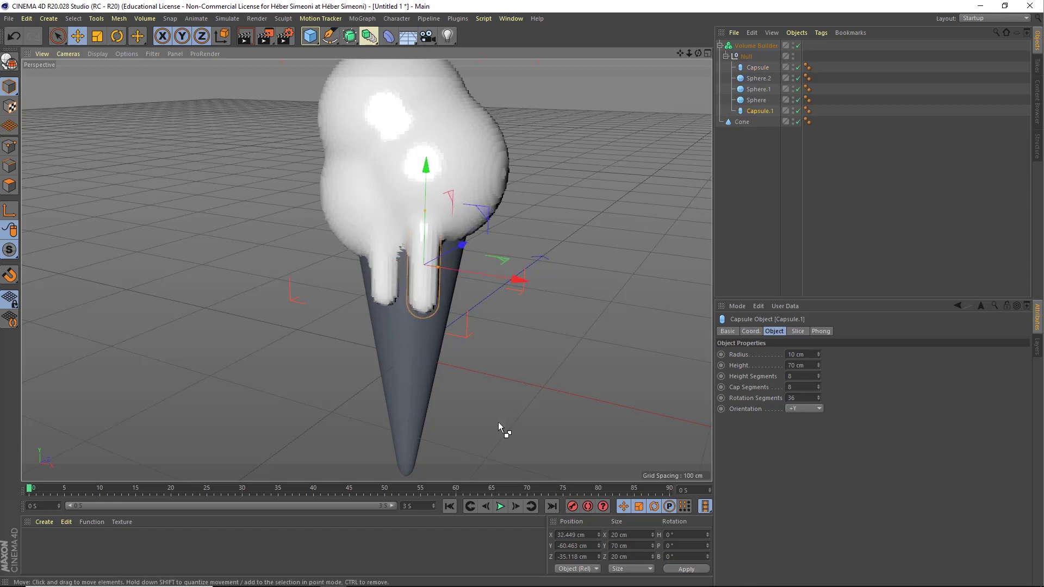
{"action": "left_click_drag", "start_coordinate": [498, 422], "coordinate": [436, 322], "text": "alt"}
{"action": "left_click_drag", "start_coordinate": [430, 232], "coordinate": [435, 199]}
{"action": "left_click_drag", "start_coordinate": [462, 233], "coordinate": [459, 233]}
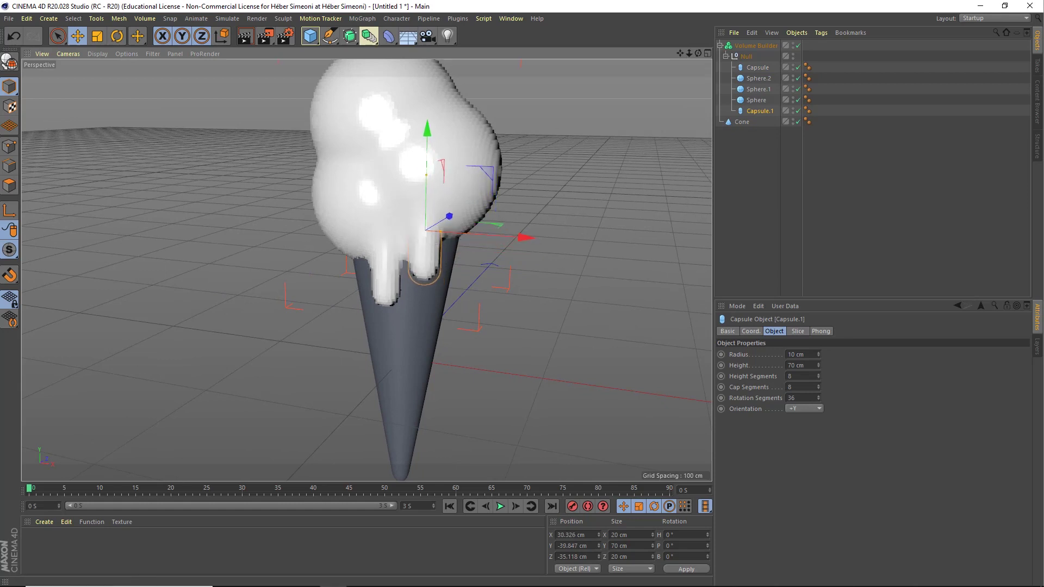
{"action": "left_click_drag", "start_coordinate": [438, 233], "coordinate": [467, 232], "text": "alt"}
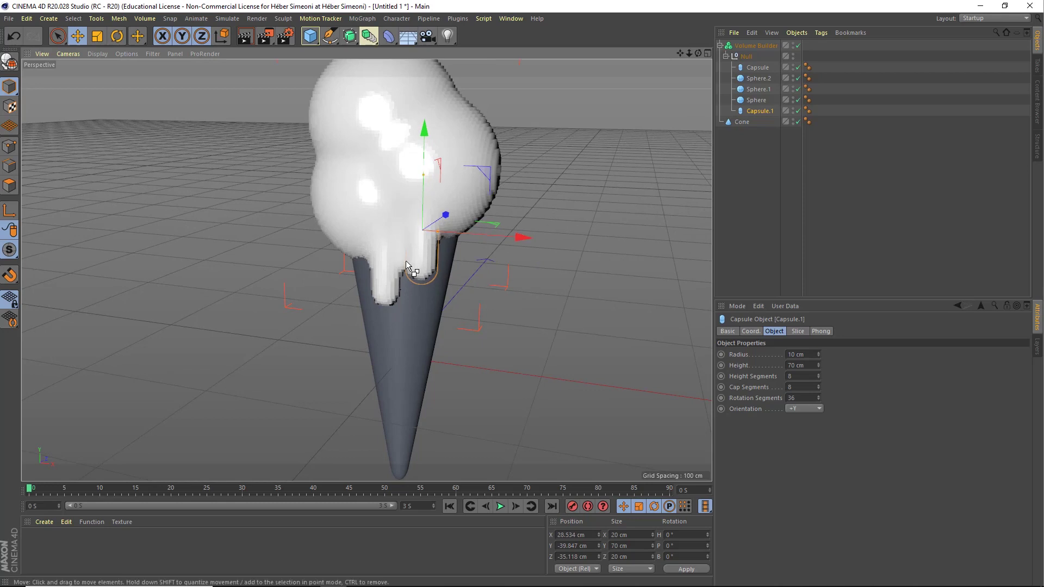
{"action": "middle_click_drag", "start_coordinate": [405, 260], "coordinate": [540, 260], "text": "alt"}
{"action": "left_click_drag", "start_coordinate": [612, 236], "coordinate": [521, 232], "text": "ctrl"}
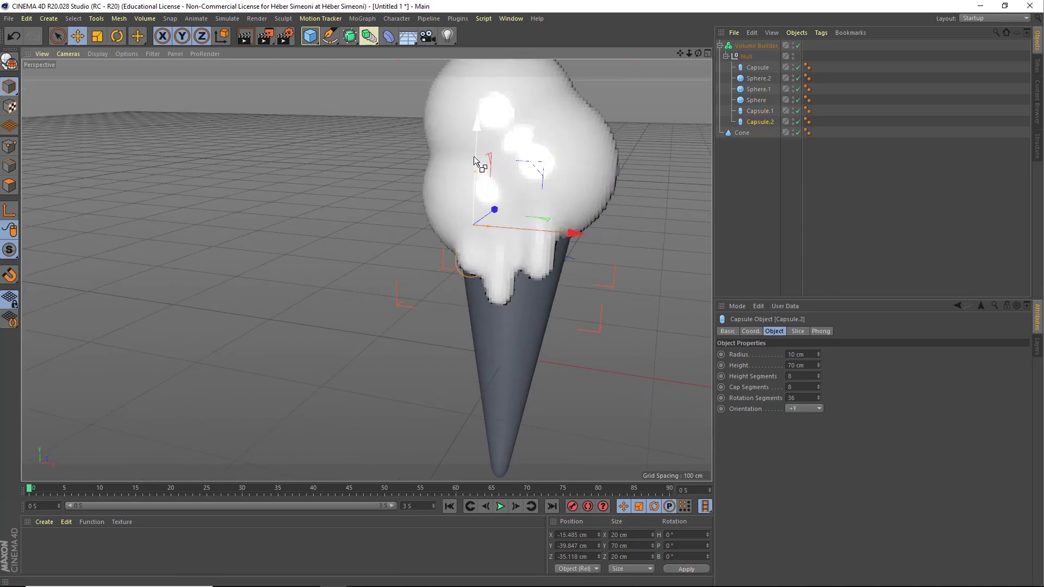
{"action": "left_click_drag", "start_coordinate": [474, 161], "coordinate": [484, 167]}
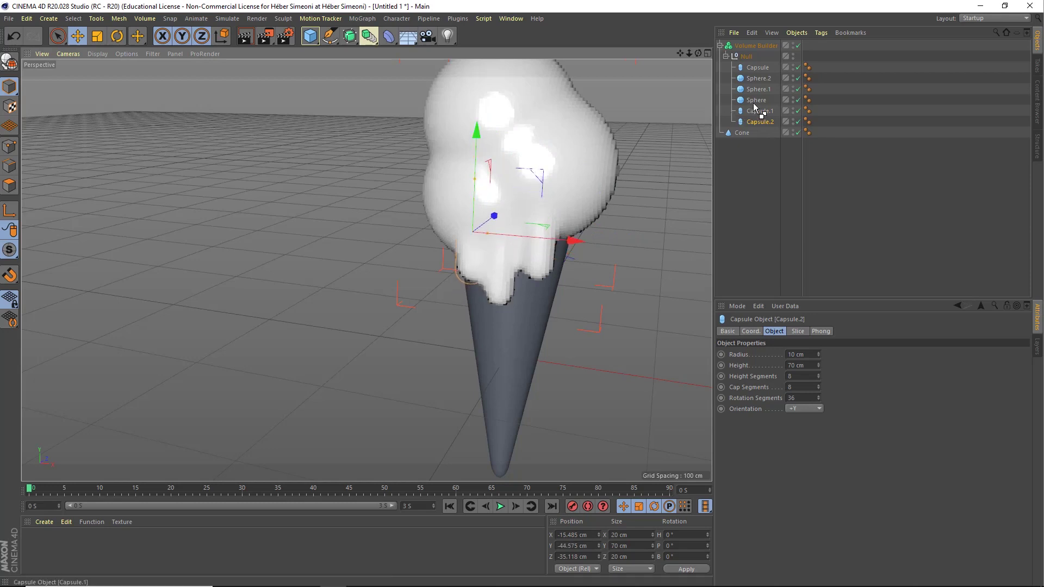
Lower the first drip capsule, then position a fourth drip, Capsule.3, at X 39.729 cm
{"action": "left_click", "coordinate": [756, 68]}
{"action": "mouse_move", "coordinate": [508, 180]}
{"action": "left_mouse_down"}
{"action": "mouse_move", "coordinate": [511, 204]}
{"action": "mouse_move", "coordinate": [433, 239]}
{"action": "mouse_move", "coordinate": [502, 253]}
{"action": "mouse_move", "coordinate": [489, 231]}
{"action": "mouse_move", "coordinate": [474, 243]}
{"action": "mouse_move", "coordinate": [449, 205]}
{"action": "mouse_move", "coordinate": [458, 163]}
{"action": "mouse_move", "coordinate": [475, 213]}
{"action": "mouse_move", "coordinate": [492, 230]}
{"action": "left_mouse_up"}
{"action": "left_click_drag", "start_coordinate": [462, 188], "coordinate": [464, 193]}
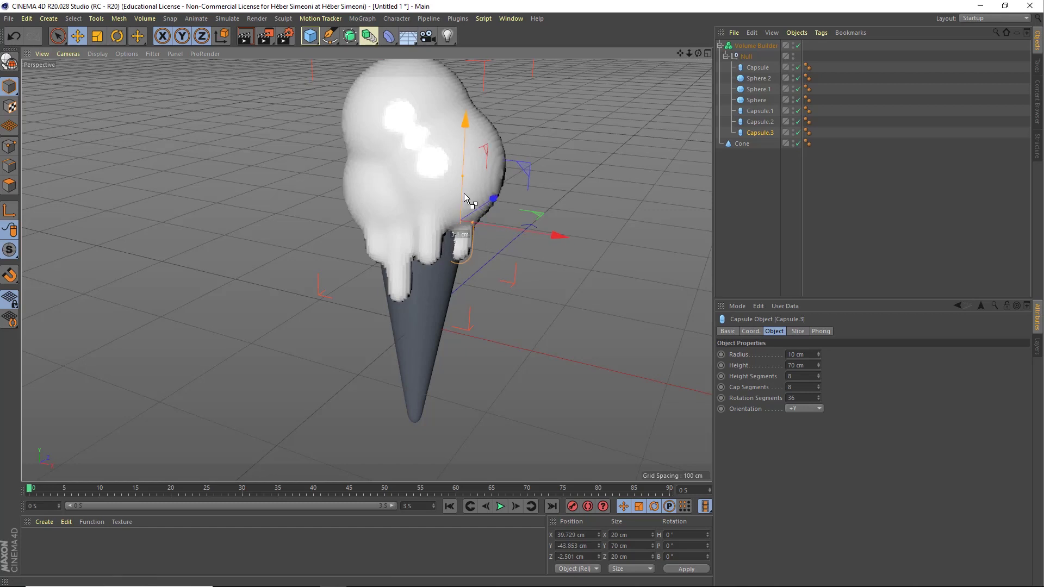
{"action": "left_click_drag", "start_coordinate": [464, 191], "coordinate": [463, 202]}
{"action": "mouse_move", "coordinate": [464, 203]}
{"action": "left_mouse_down", "text": "alt"}
{"action": "mouse_move", "coordinate": [334, 235]}
{"action": "mouse_move", "coordinate": [534, 223]}
{"action": "mouse_move", "coordinate": [422, 238]}
{"action": "left_mouse_up", "text": "alt"}
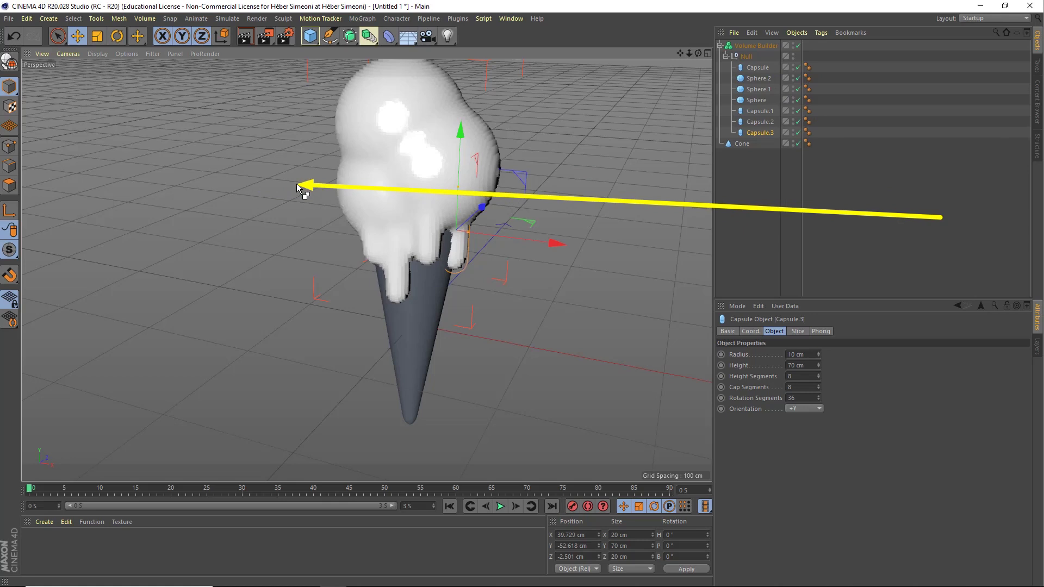
{"action": "left_click", "coordinate": [246, 39]}
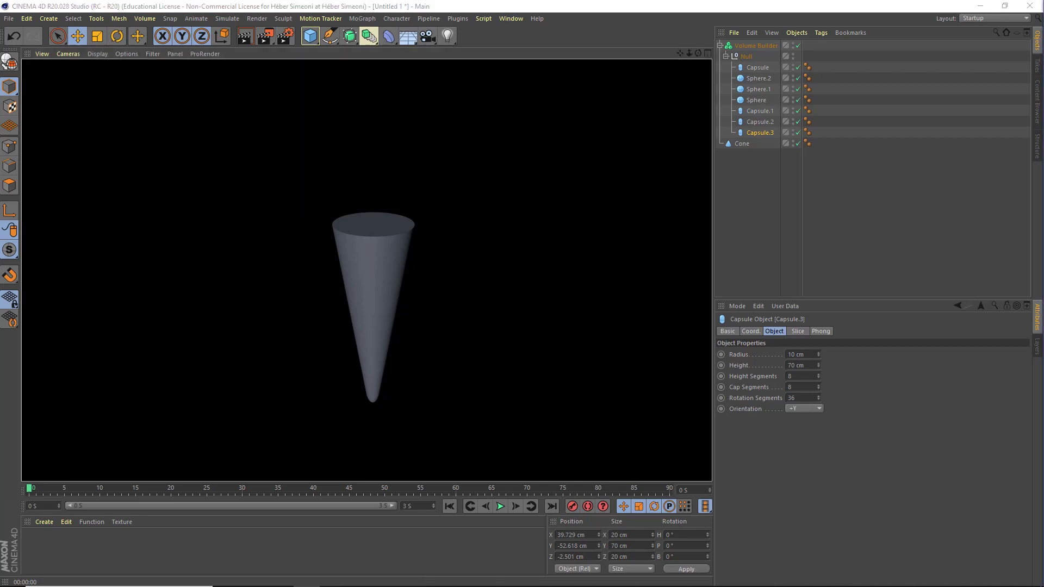
{"action": "left_click", "coordinate": [768, 198]}
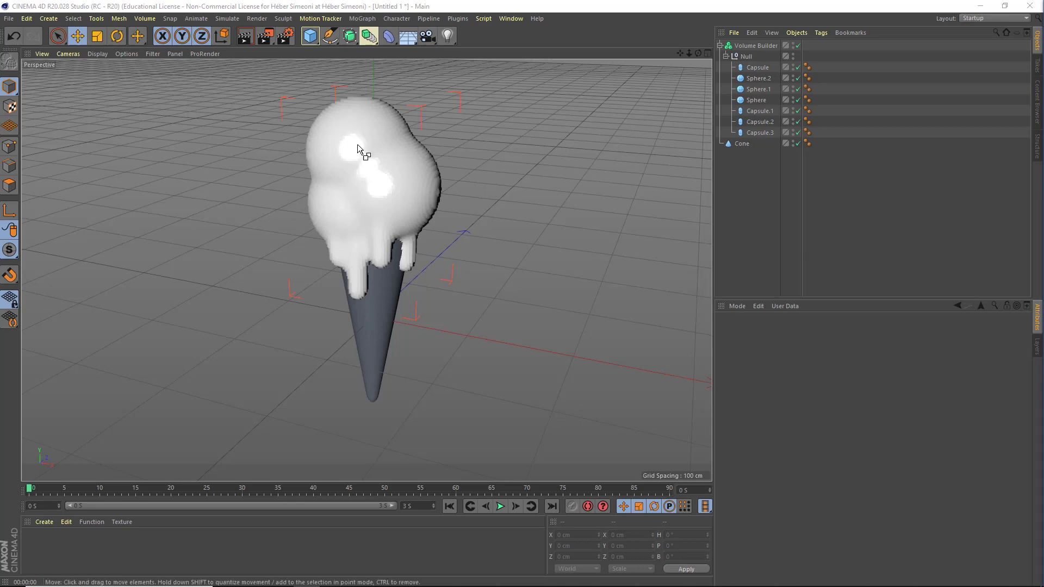
Add a Volume Mesher and nest the Volume Builder inside it
{"action": "left_click", "coordinate": [369, 36]}
{"action": "left_click", "coordinate": [518, 131]}
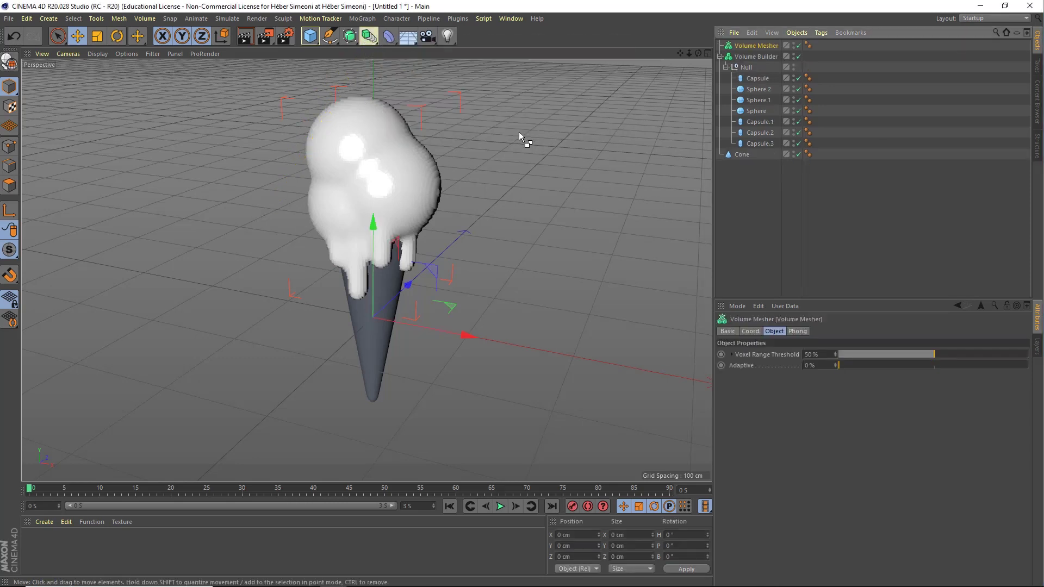
{"action": "left_click", "coordinate": [720, 57]}
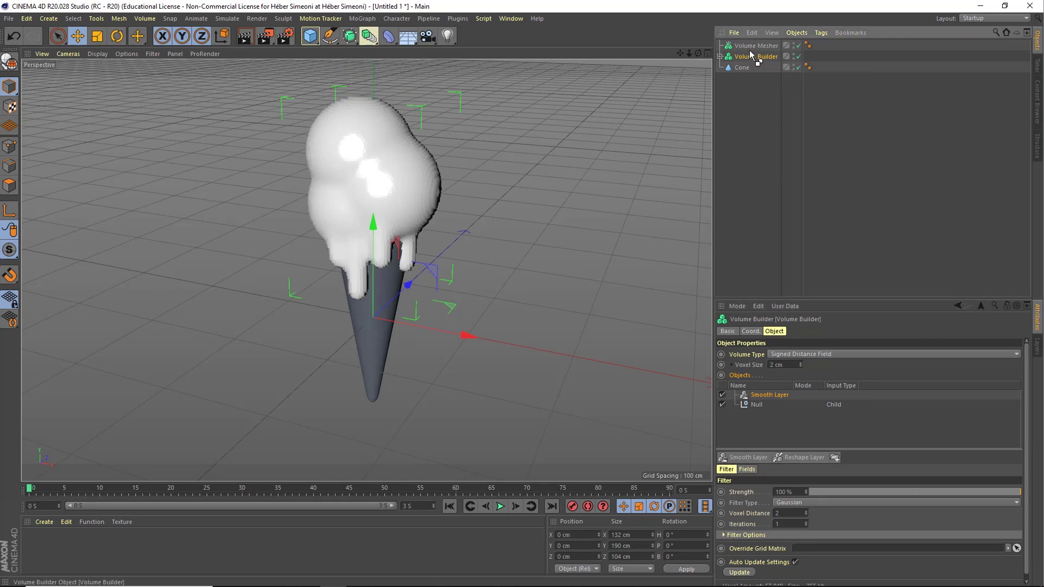
{"action": "left_click_drag", "start_coordinate": [746, 57], "coordinate": [753, 47]}
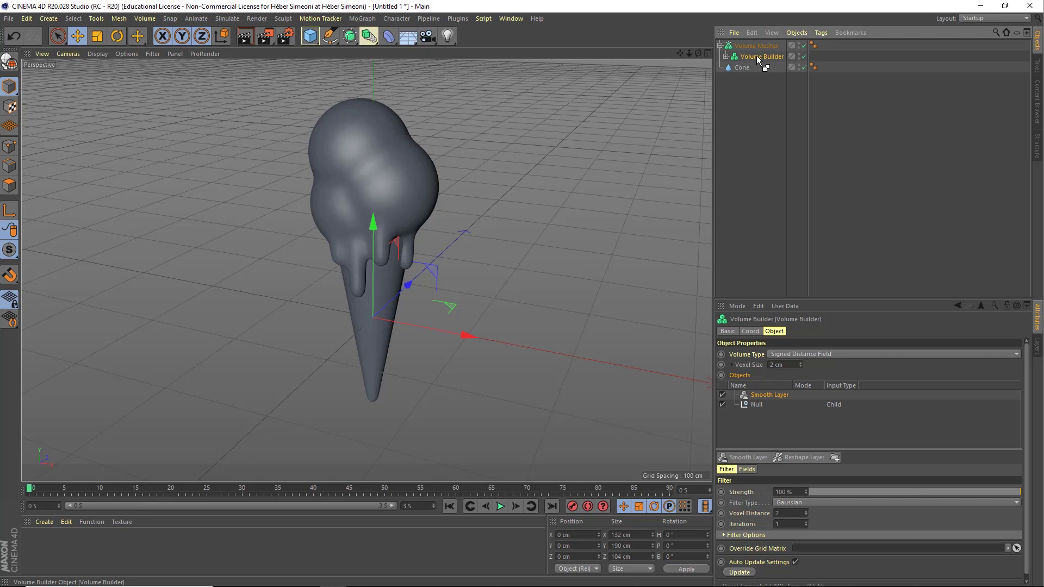
{"action": "left_click", "coordinate": [751, 42]}
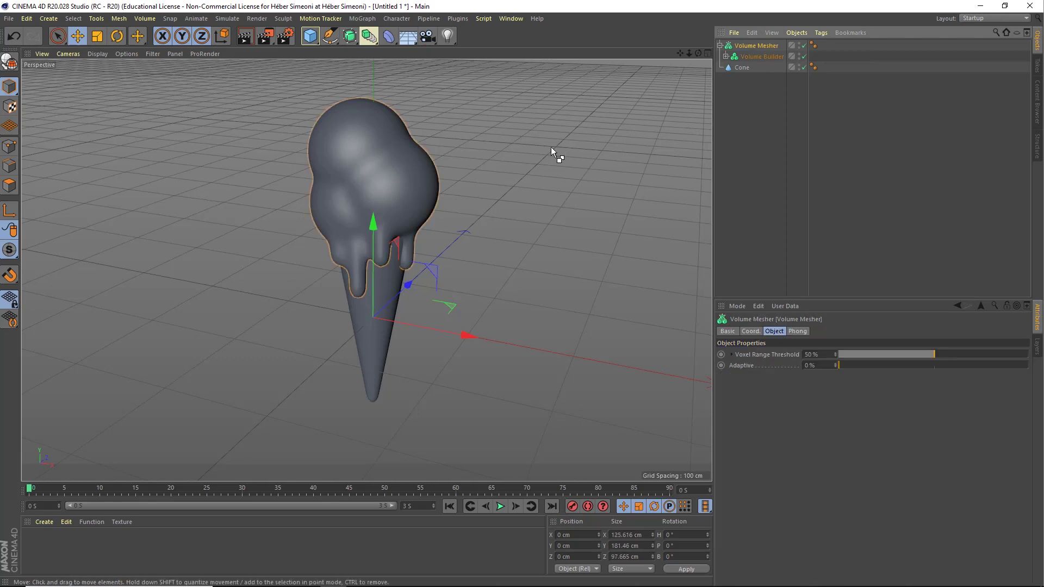
{"action": "left_click", "coordinate": [263, 63]}
Render the meshed ice cream, then return to the viewport and orbit the cone
{"action": "left_click", "coordinate": [240, 34]}
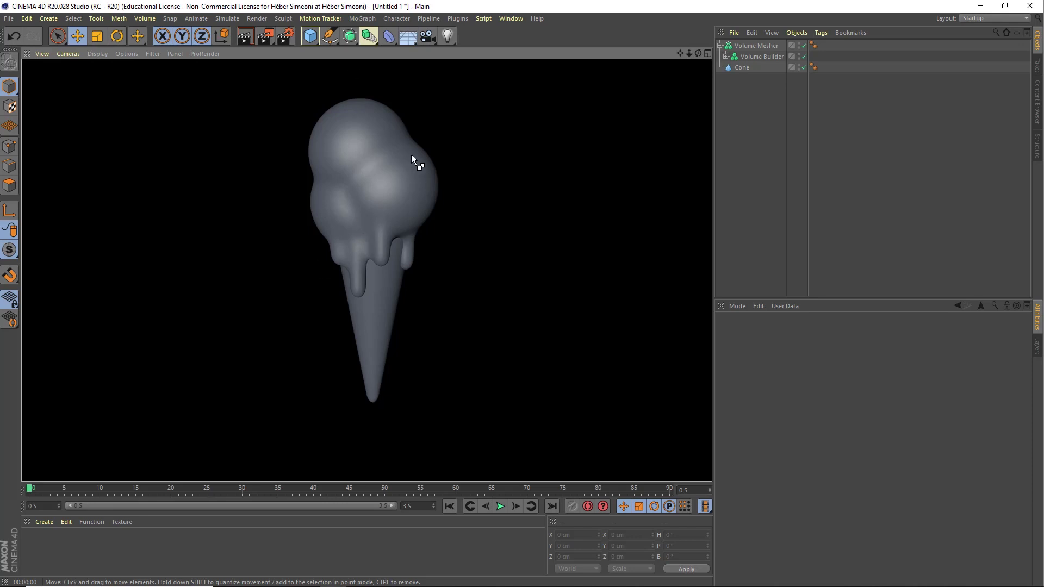
{"action": "left_click", "coordinate": [506, 233]}
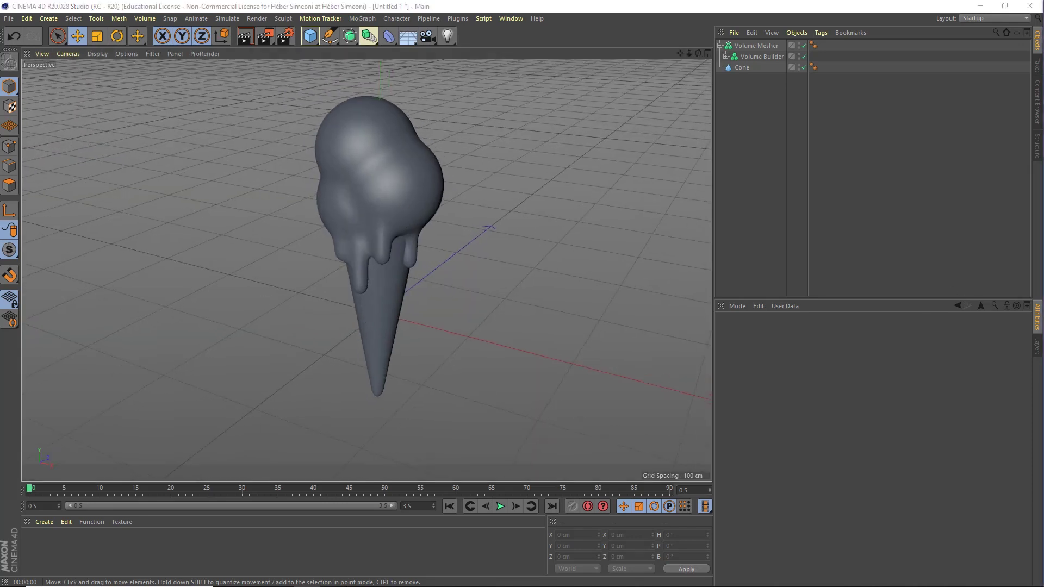
{"action": "left_click_drag", "start_coordinate": [471, 223], "coordinate": [350, 245], "text": "alt"}
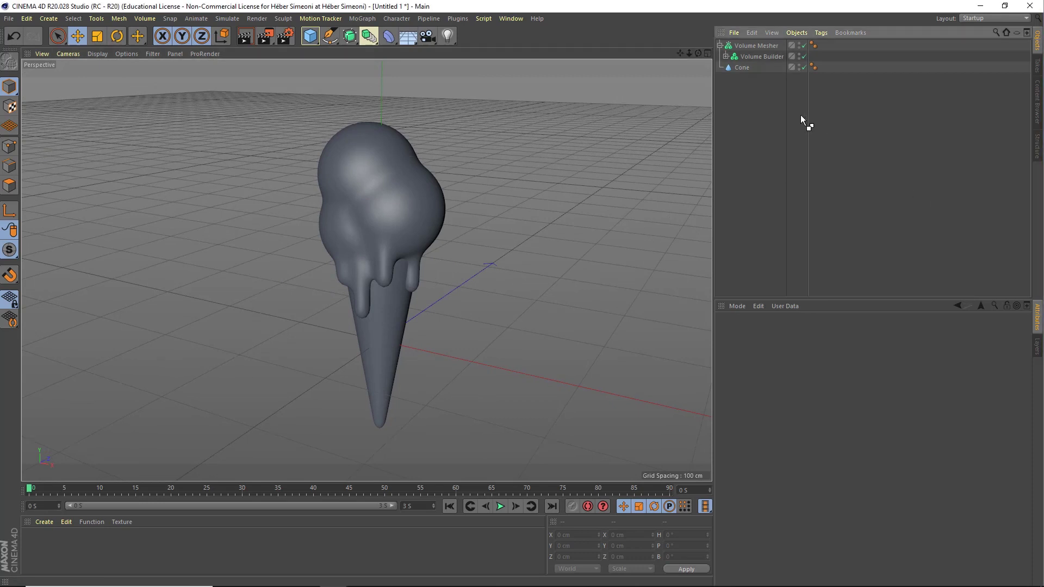
Add a new Capsule primitive at the origin and collapse the Volume Mesher hierarchy
{"action": "left_click", "coordinate": [309, 38]}
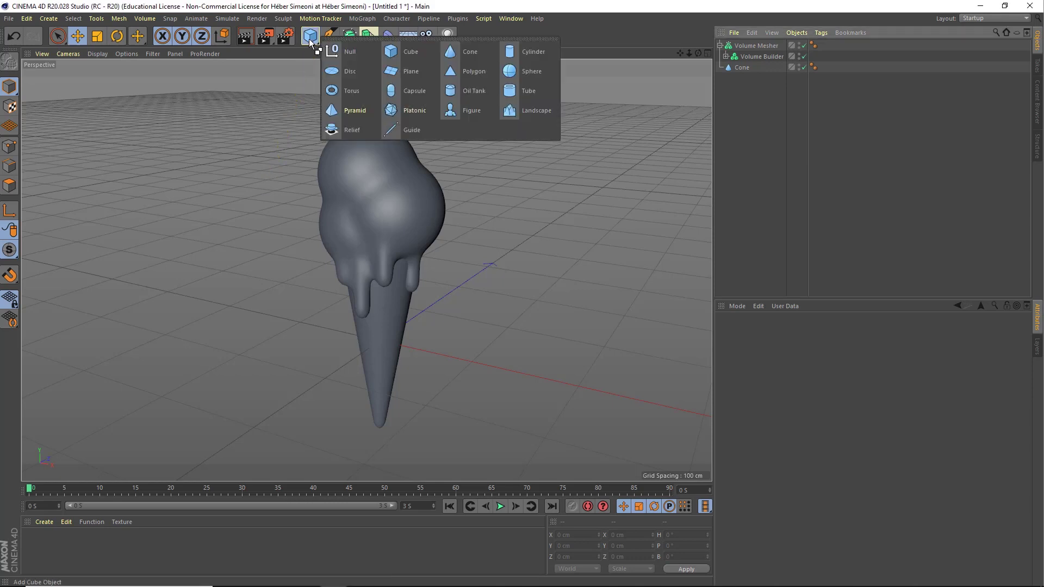
{"action": "left_click", "coordinate": [419, 91]}
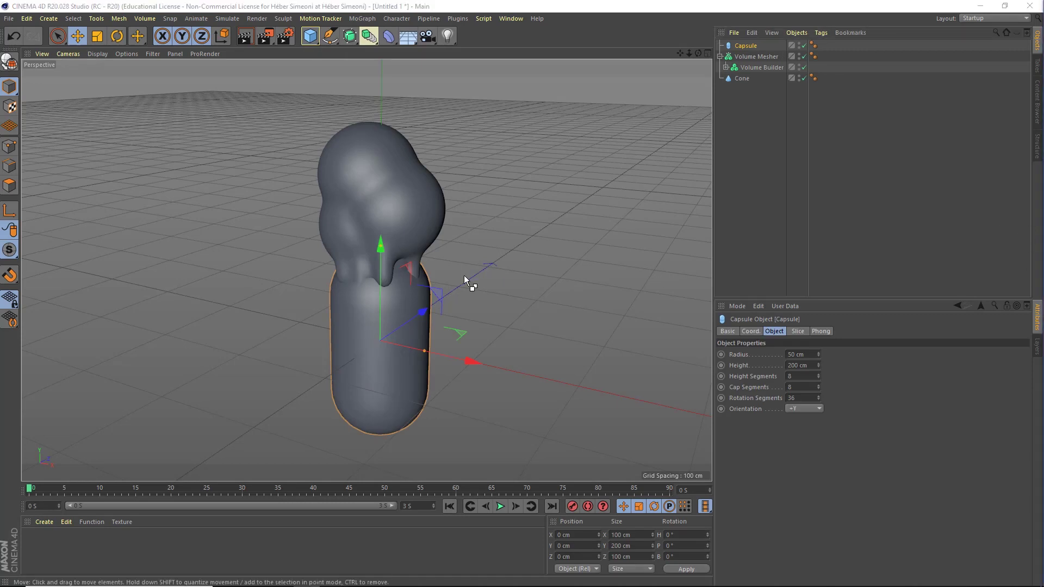
{"action": "left_click_drag", "start_coordinate": [415, 350], "coordinate": [572, 356]}
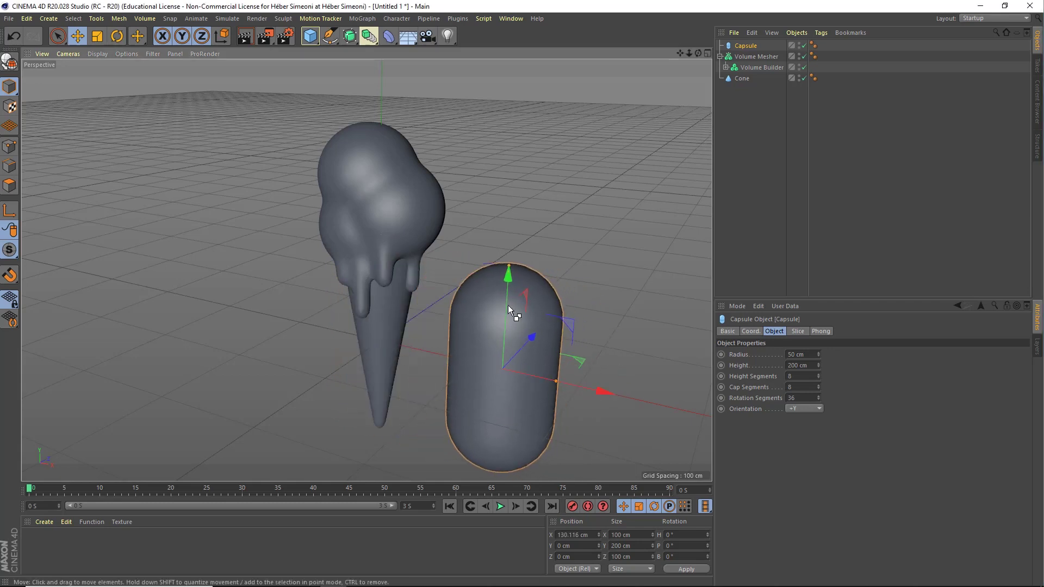
{"action": "key", "text": "ctrl+z"}
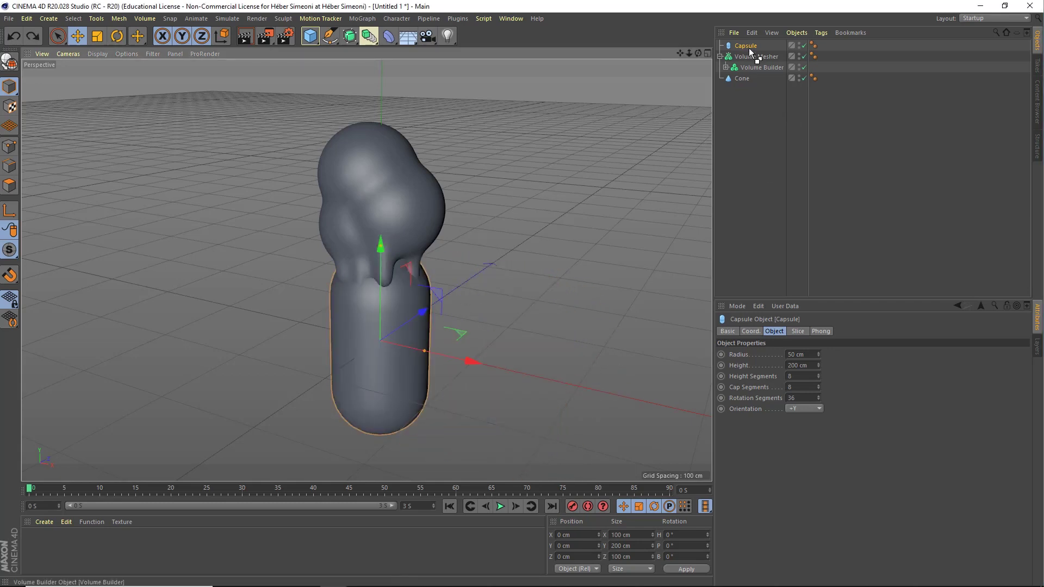
{"action": "left_click", "coordinate": [719, 56]}
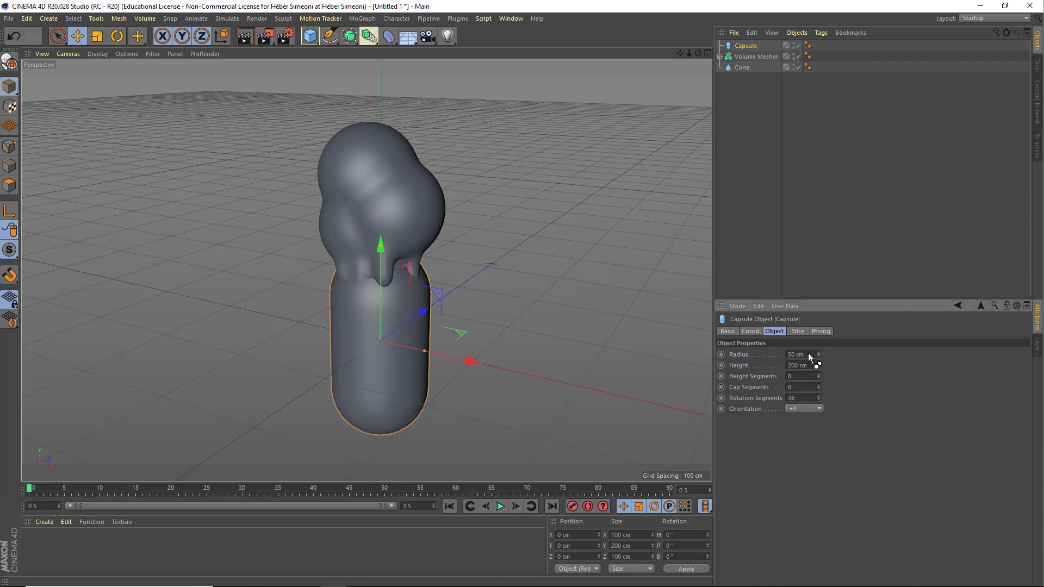
Give the capsule a 2 cm radius and 8 cm height
{"action": "left_click_drag", "start_coordinate": [818, 352], "coordinate": [819, 351]}
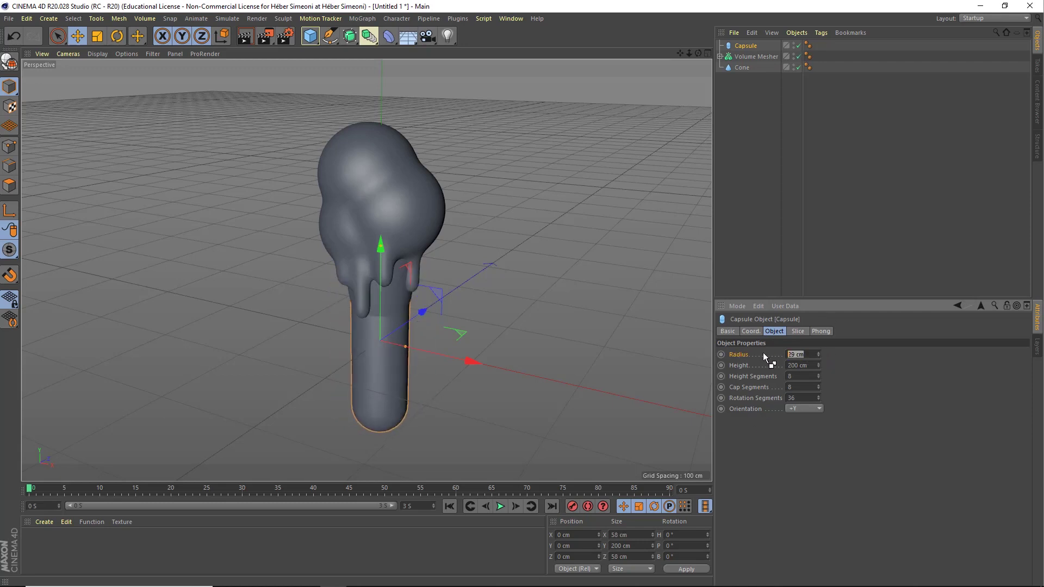
{"action": "type", "text": "02"}
{"action": "key", "text": "Return"}
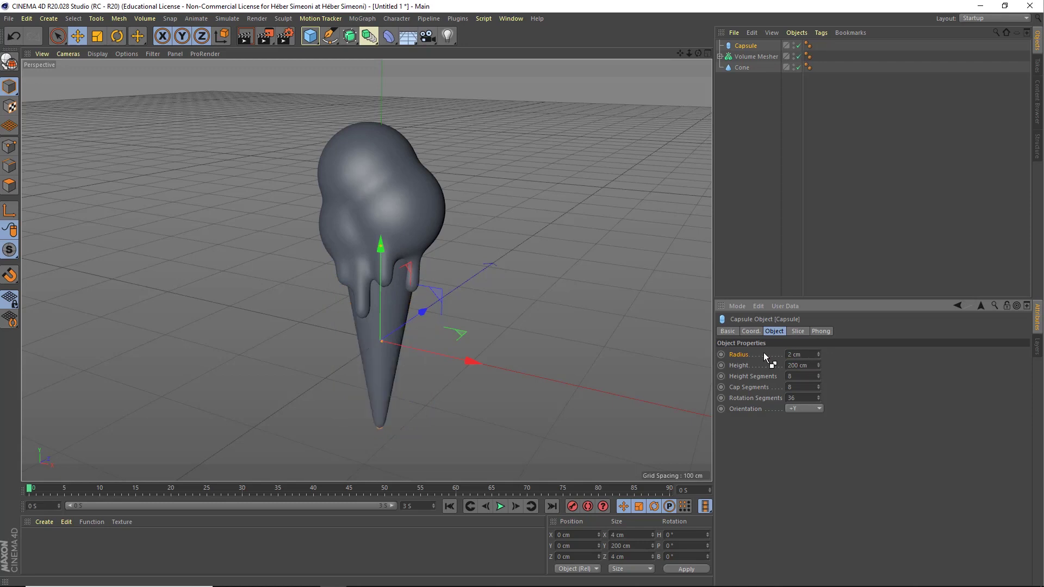
{"action": "mouse_move", "coordinate": [819, 365]}
{"action": "left_mouse_down"}
{"action": "mouse_move", "coordinate": [814, 400]}
{"action": "mouse_move", "coordinate": [809, 369]}
{"action": "left_mouse_up"}
{"action": "type", "text": "8"}
{"action": "key", "text": "Return"}
Test moving the sprinkle beside the cone, then undo so it stays at the origin
{"action": "left_click_drag", "start_coordinate": [449, 357], "coordinate": [560, 369]}
{"action": "left_click", "coordinate": [587, 365]}
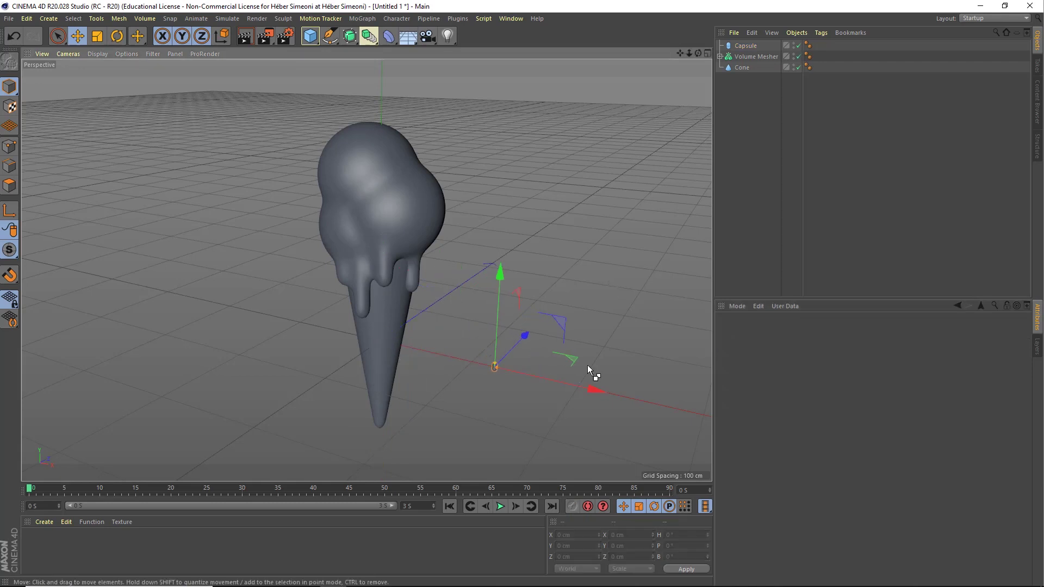
{"action": "left_click", "coordinate": [492, 361]}
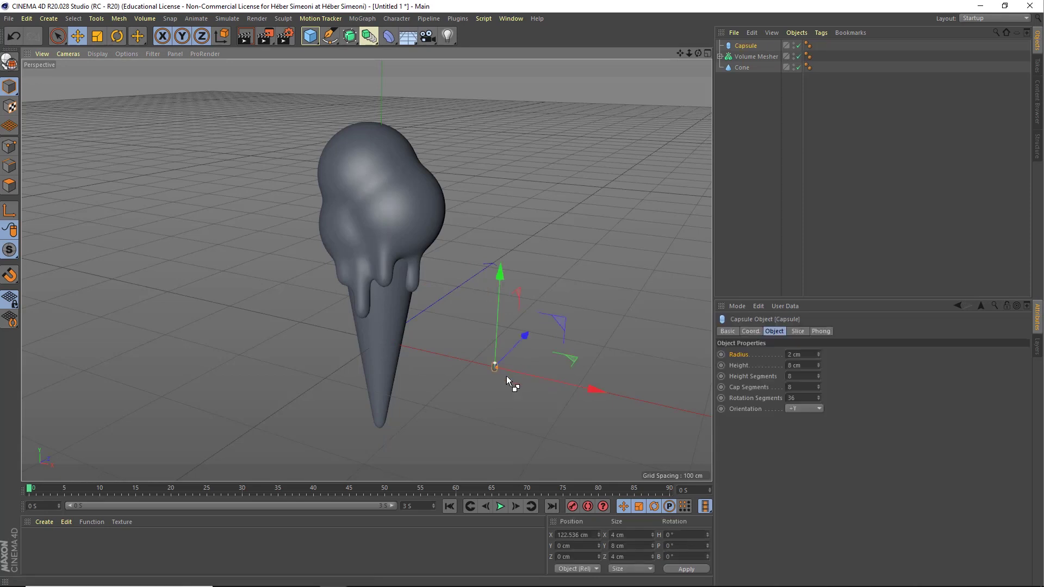
{"action": "left_click", "coordinate": [480, 380]}
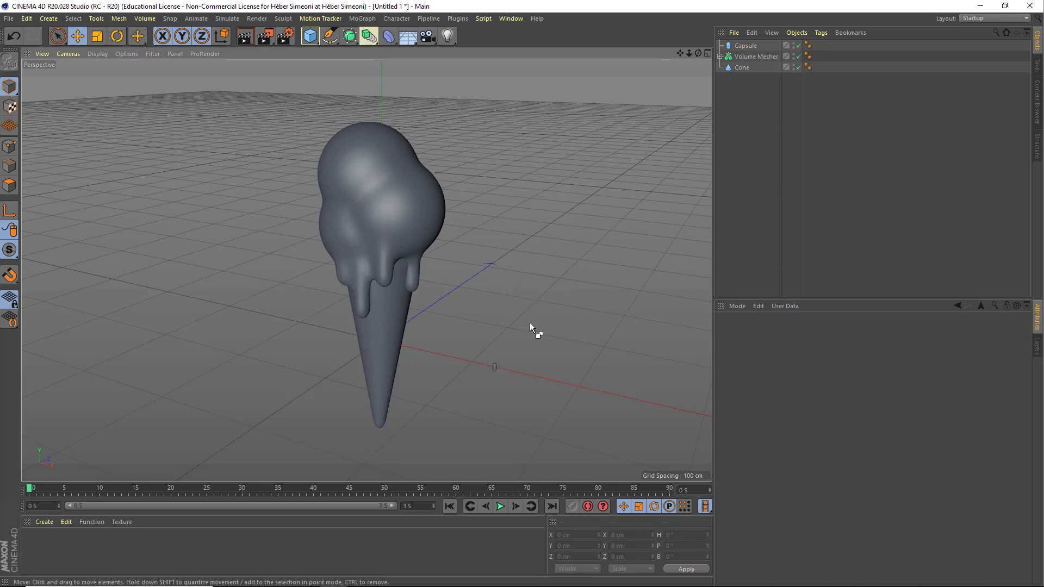
{"action": "key", "text": "ctrl+z"}
{"action": "key", "text": "ctrl+z"}
{"action": "key", "text": "ctrl+z"}
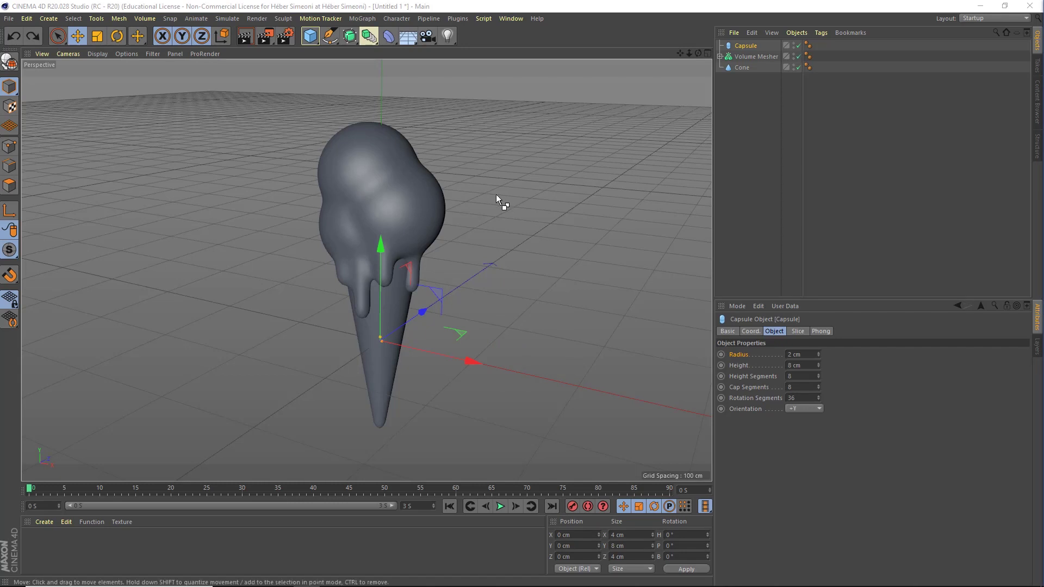
{"action": "left_click", "coordinate": [360, 135]}
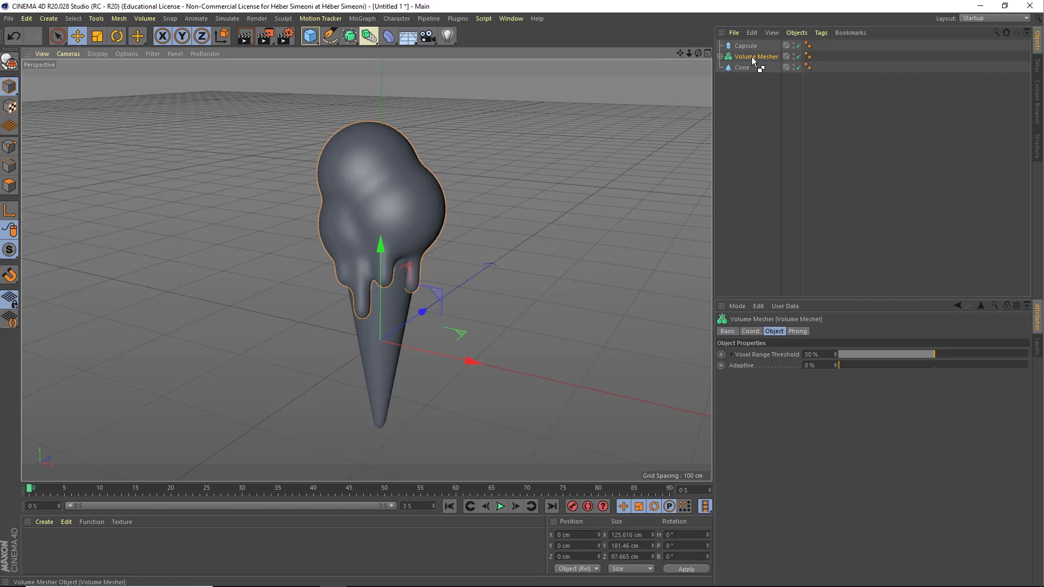
{"action": "left_click", "coordinate": [556, 158]}
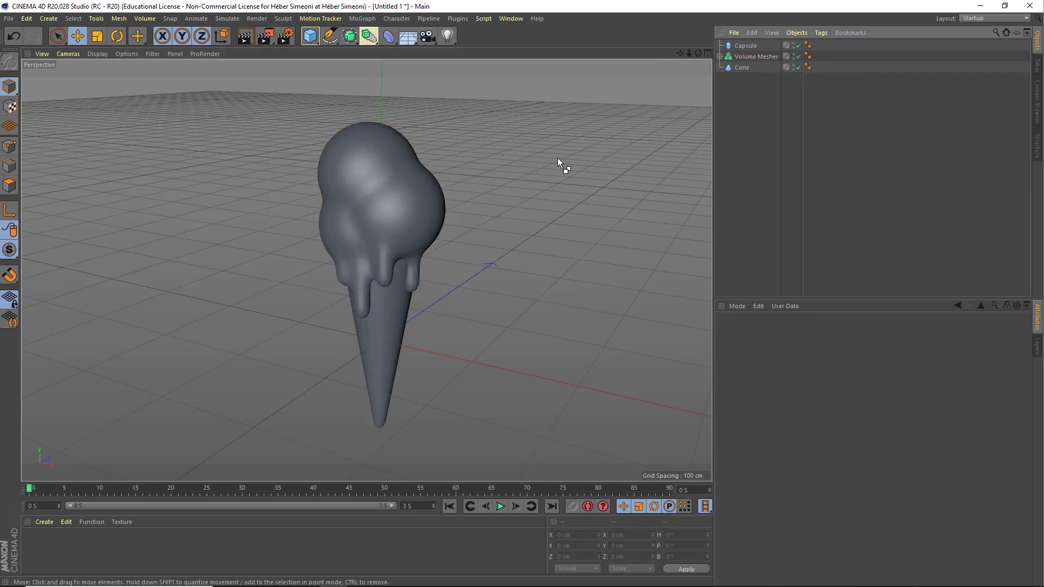
Add a MoGraph Cloner and drag the sprinkle Capsule into it
{"action": "left_click", "coordinate": [359, 19]}
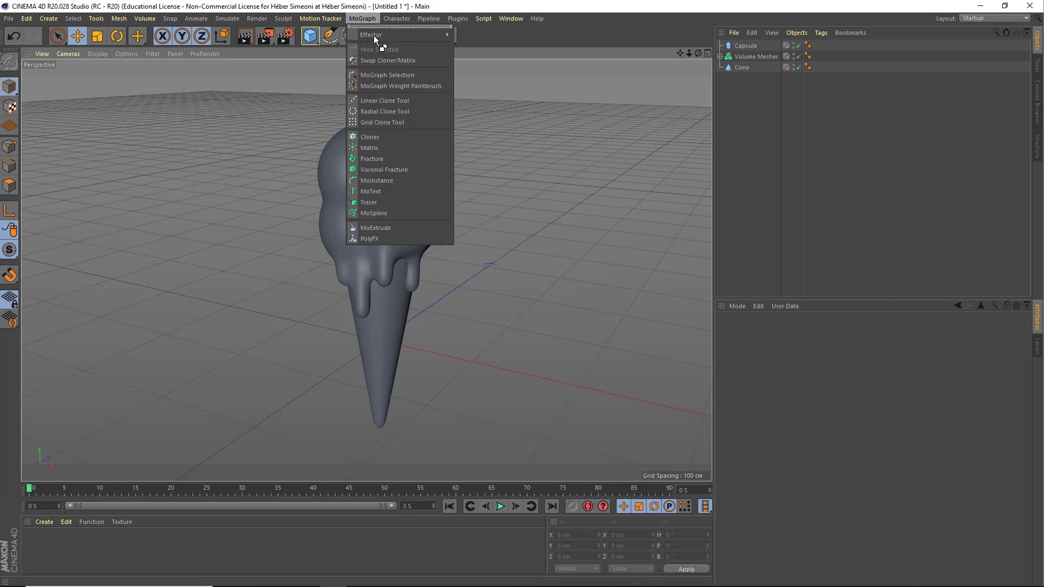
{"action": "left_click", "coordinate": [375, 139]}
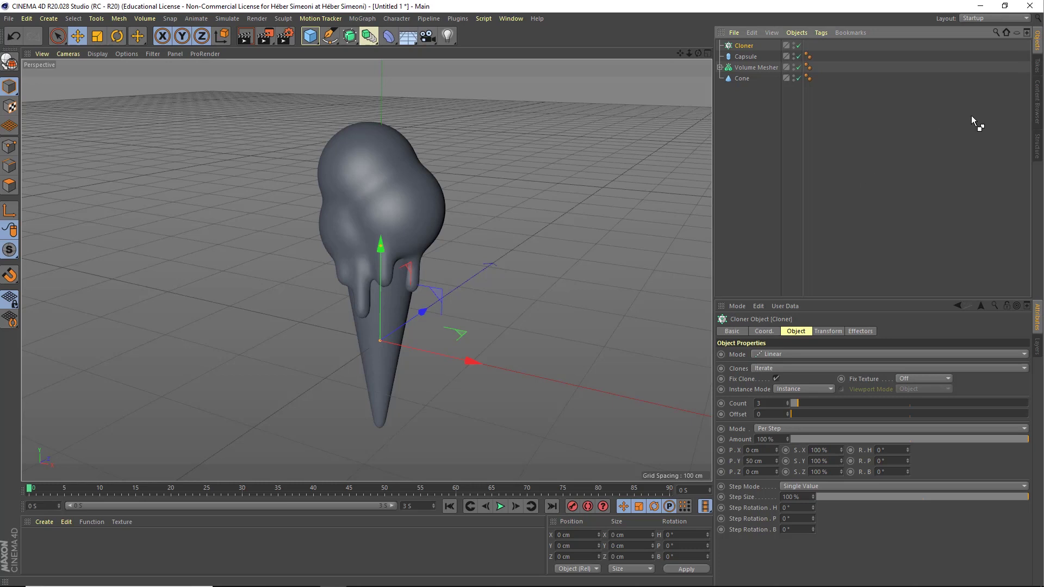
{"action": "left_click_drag", "start_coordinate": [971, 115], "coordinate": [760, 56]}
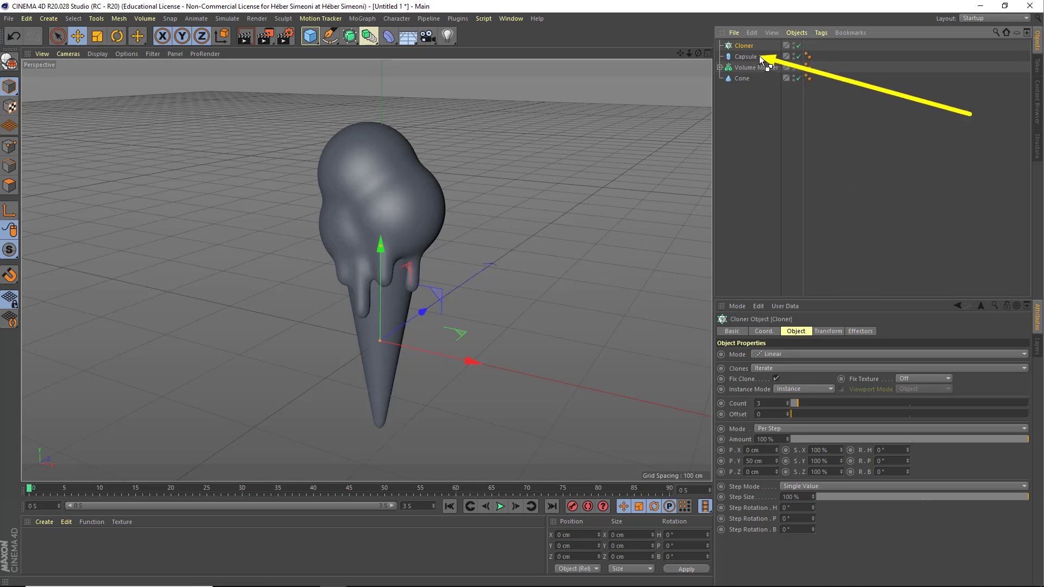
{"action": "left_click_drag", "start_coordinate": [603, 120], "coordinate": [383, 340]}
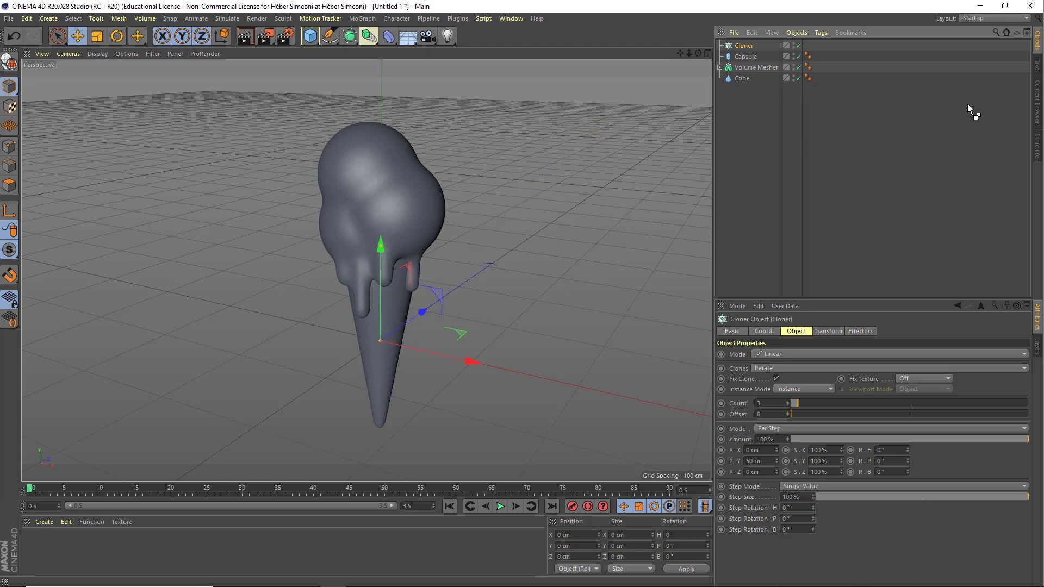
{"action": "left_click_drag", "start_coordinate": [927, 92], "coordinate": [761, 58]}
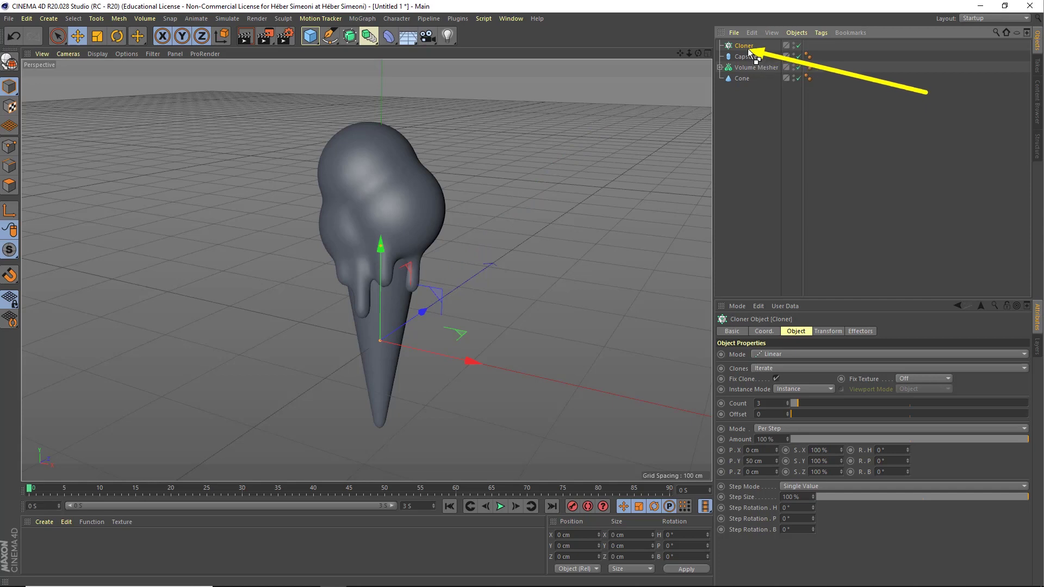
{"action": "left_click", "coordinate": [753, 57]}
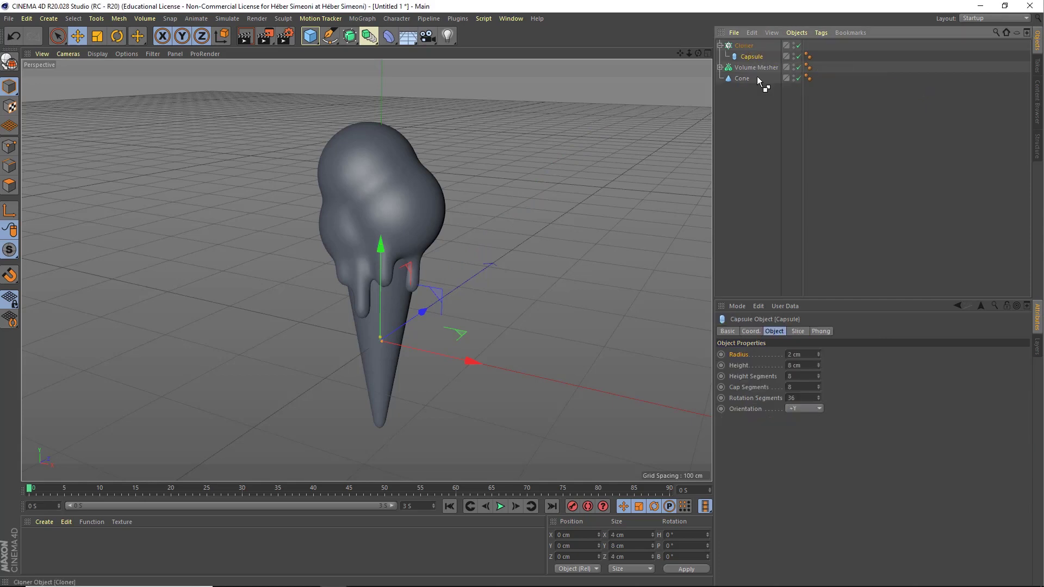
{"action": "left_click", "coordinate": [744, 45]}
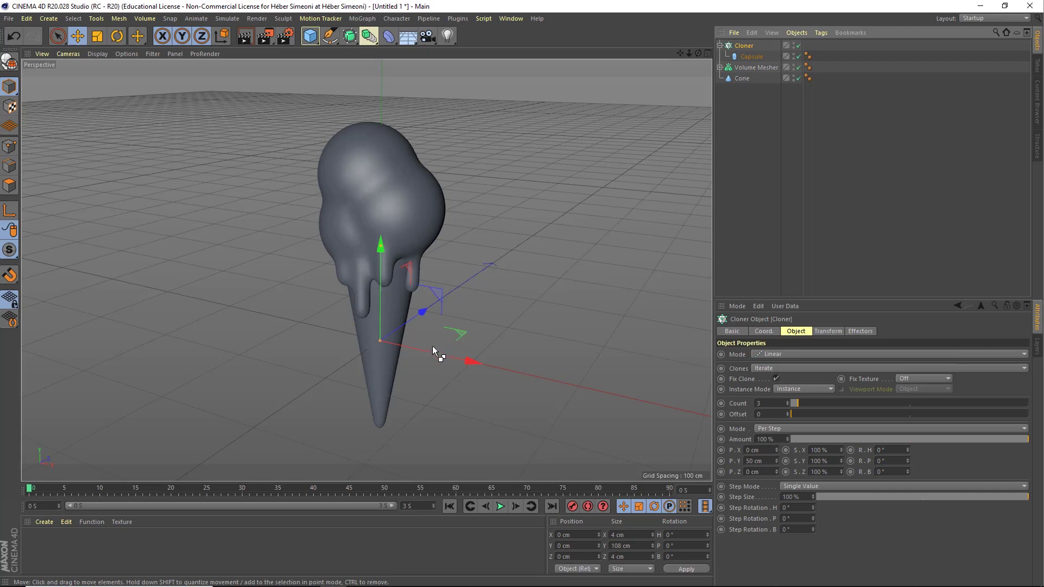
Try moving the cloned sprinkles aside, undo it, and bring up the Cloner's Mode choices
{"action": "left_click_drag", "start_coordinate": [452, 354], "coordinate": [594, 361]}
{"action": "left_click", "coordinate": [532, 334]}
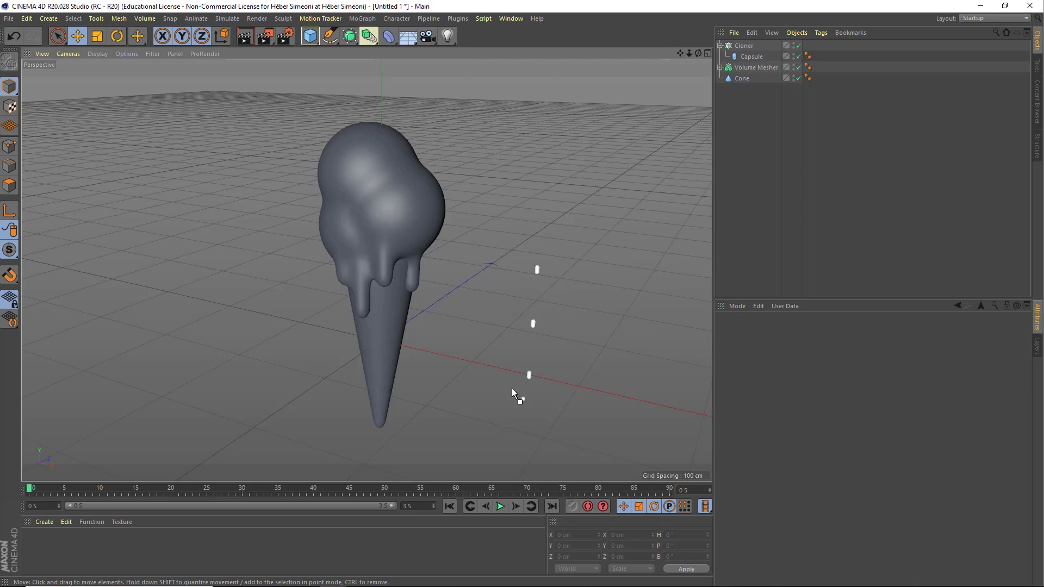
{"action": "left_click", "coordinate": [529, 374]}
{"action": "left_click", "coordinate": [530, 392]}
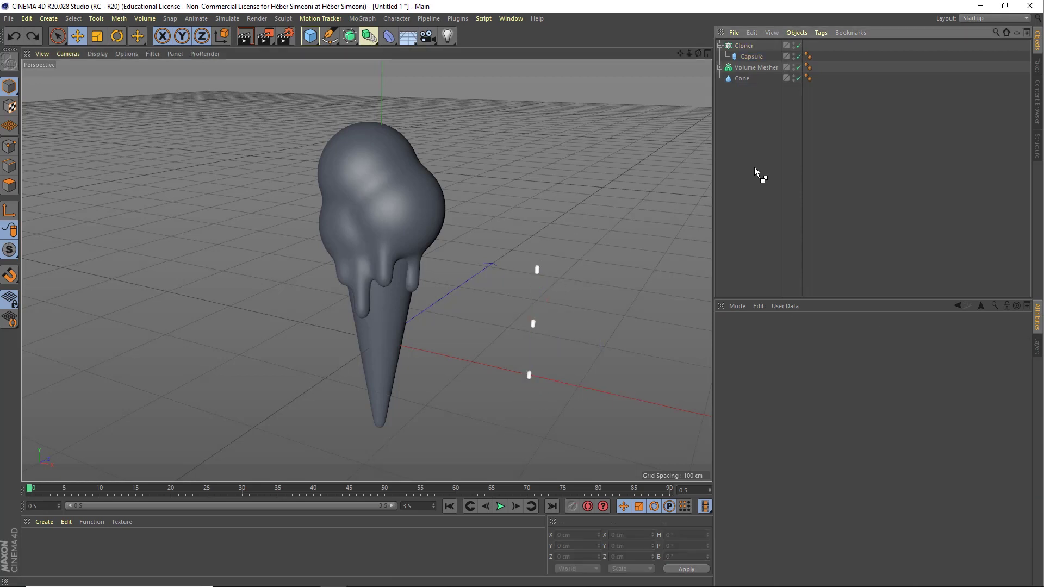
{"action": "key", "text": "ctrl+z"}
{"action": "key", "text": "ctrl+z"}
{"action": "left_click", "coordinate": [745, 46]}
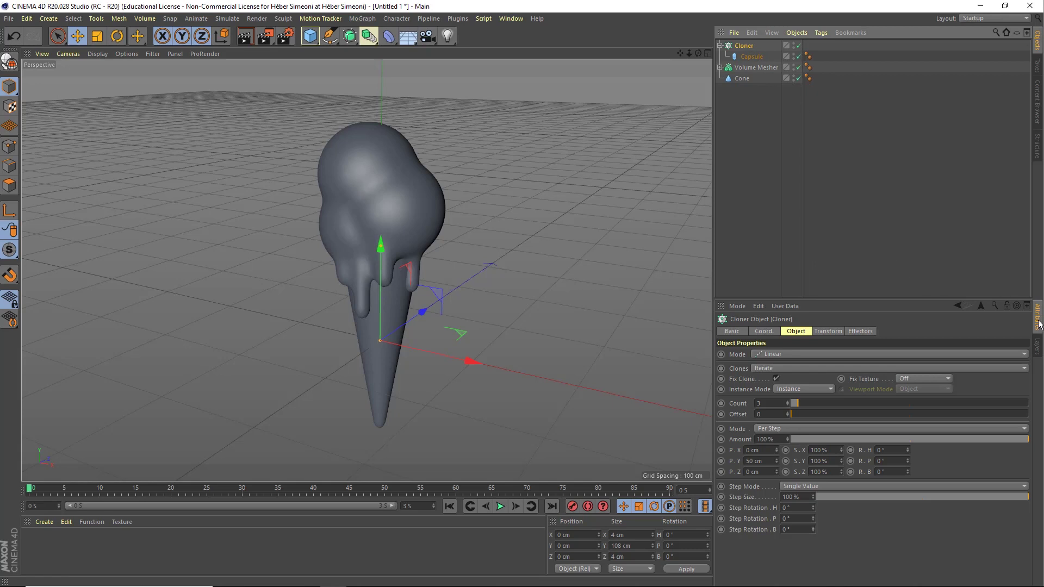
{"action": "left_click", "coordinate": [794, 331]}
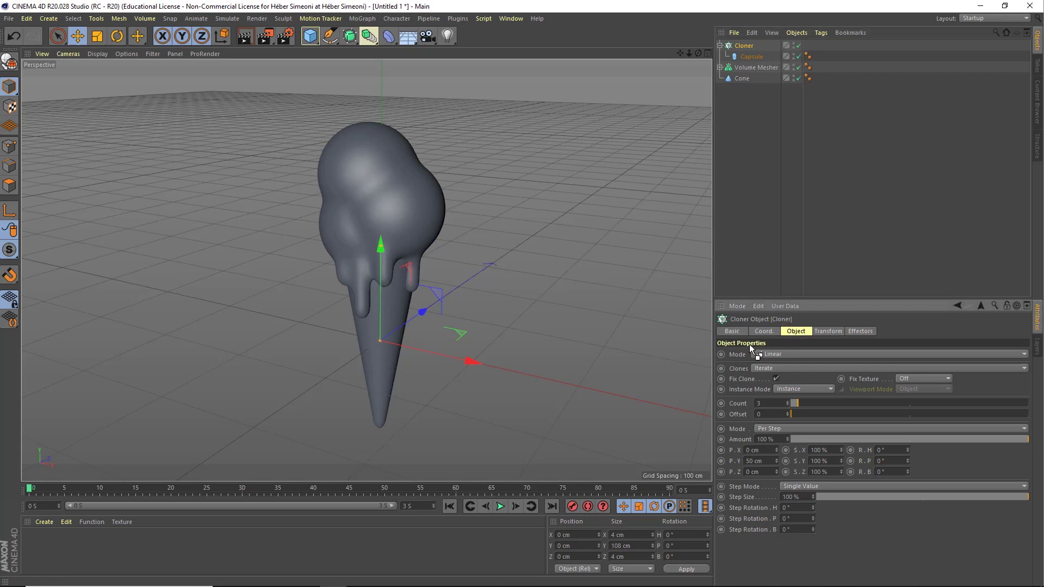
{"action": "left_click", "coordinate": [772, 354]}
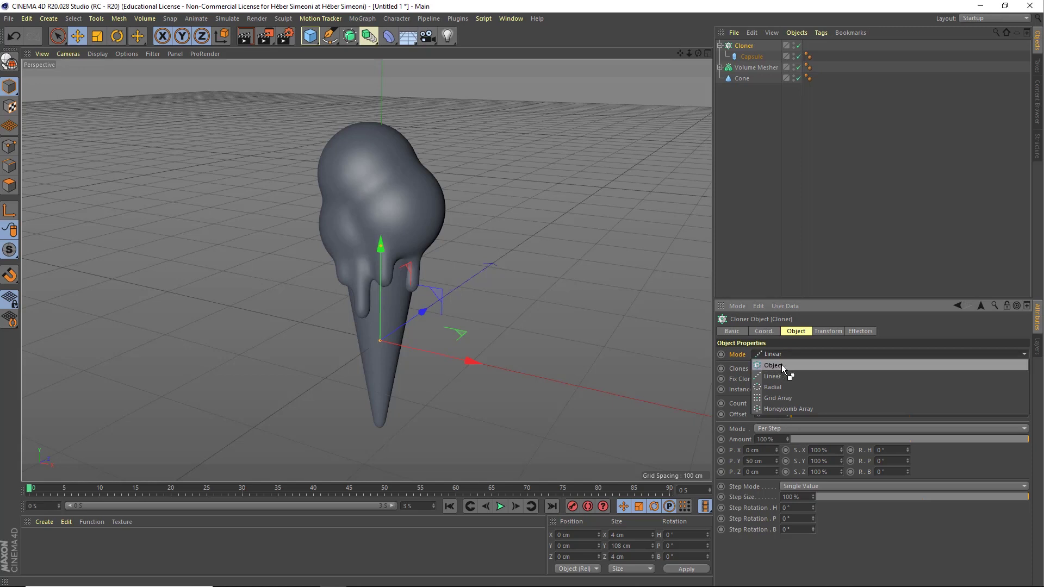
Switch the Cloner to Object mode using the Volume Mesher surface, scattering 20 sprinkles
{"action": "left_click", "coordinate": [781, 365]}
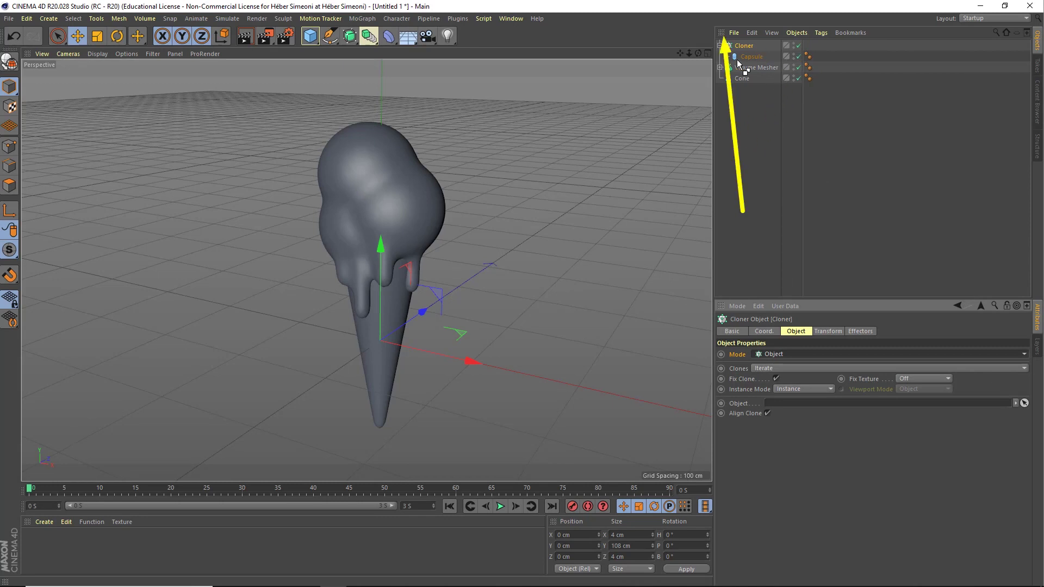
{"action": "mouse_move", "coordinate": [737, 63]}
{"action": "left_mouse_down"}
{"action": "mouse_move", "coordinate": [764, 68]}
{"action": "mouse_move", "coordinate": [775, 402]}
{"action": "mouse_move", "coordinate": [1033, 457]}
{"action": "left_mouse_up"}
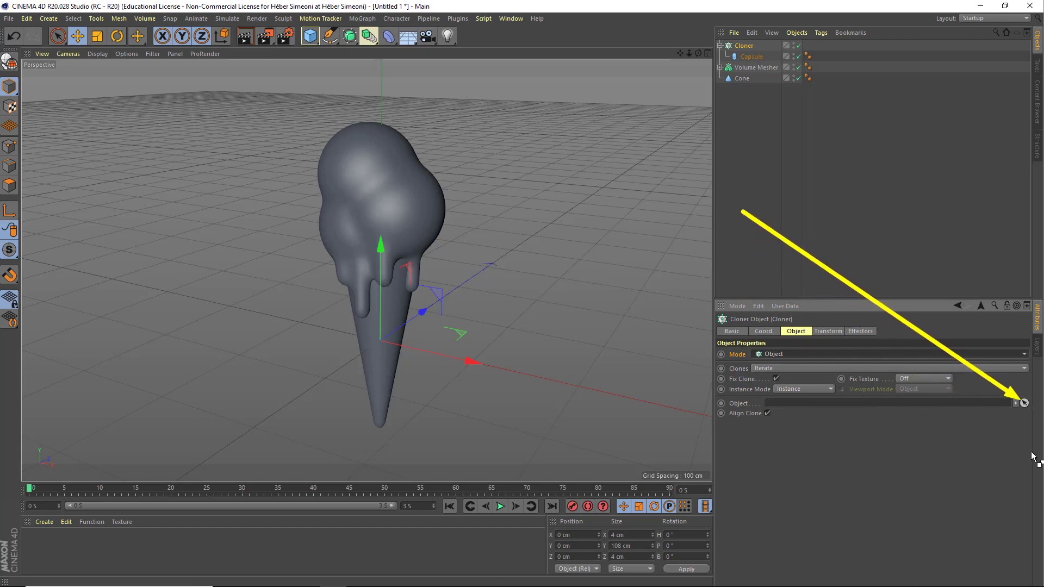
{"action": "mouse_move", "coordinate": [1033, 456]}
{"action": "left_mouse_down"}
{"action": "mouse_move", "coordinate": [860, 210]}
{"action": "mouse_move", "coordinate": [793, 87]}
{"action": "mouse_move", "coordinate": [771, 76]}
{"action": "mouse_move", "coordinate": [1027, 405]}
{"action": "mouse_move", "coordinate": [767, 70]}
{"action": "left_mouse_up"}
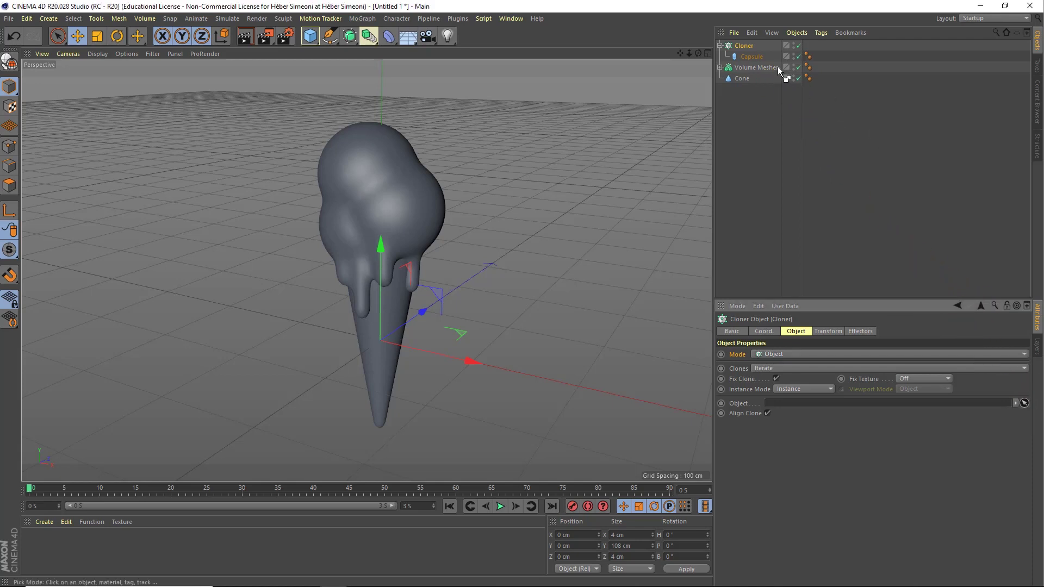
{"action": "mouse_move", "coordinate": [386, 249]}
{"action": "left_mouse_down", "text": "alt"}
{"action": "mouse_move", "coordinate": [641, 197]}
{"action": "mouse_move", "coordinate": [269, 219]}
{"action": "mouse_move", "coordinate": [386, 234]}
{"action": "mouse_move", "coordinate": [440, 207]}
{"action": "mouse_move", "coordinate": [426, 125]}
{"action": "left_mouse_up", "text": "alt"}
{"action": "mouse_move", "coordinate": [441, 168]}
{"action": "left_mouse_down", "text": "alt"}
{"action": "mouse_move", "coordinate": [400, 234]}
{"action": "mouse_move", "coordinate": [445, 153]}
{"action": "left_mouse_up", "text": "alt"}
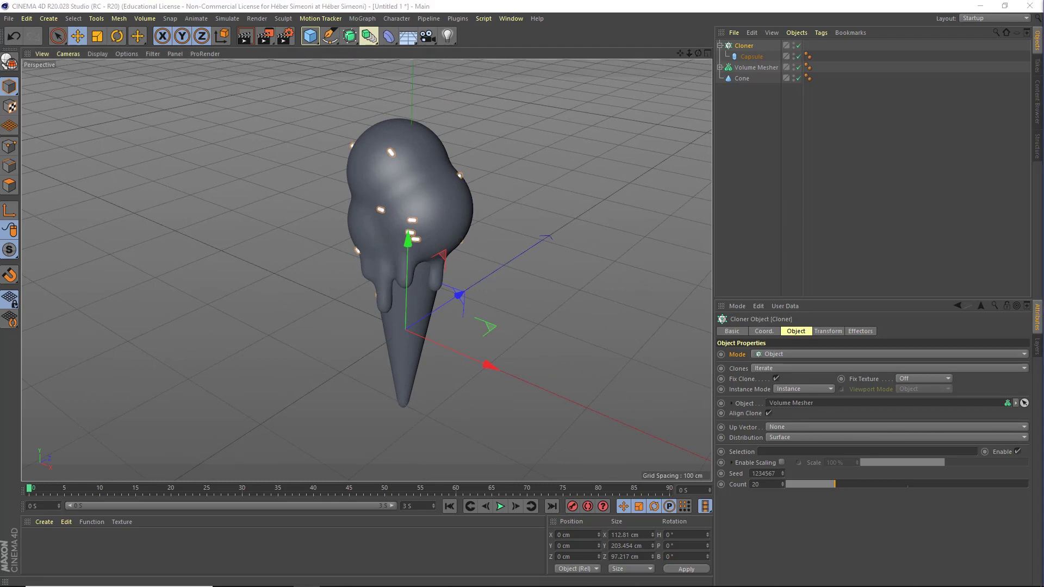
Raise the Cloner count to 150 sprinkles, inspect them, and bring up the MoGraph menu
{"action": "mouse_move", "coordinate": [400, 224]}
{"action": "left_mouse_down", "text": "alt"}
{"action": "mouse_move", "coordinate": [379, 220]}
{"action": "mouse_move", "coordinate": [419, 200]}
{"action": "left_mouse_up", "text": "alt"}
{"action": "type", "text": "150"}
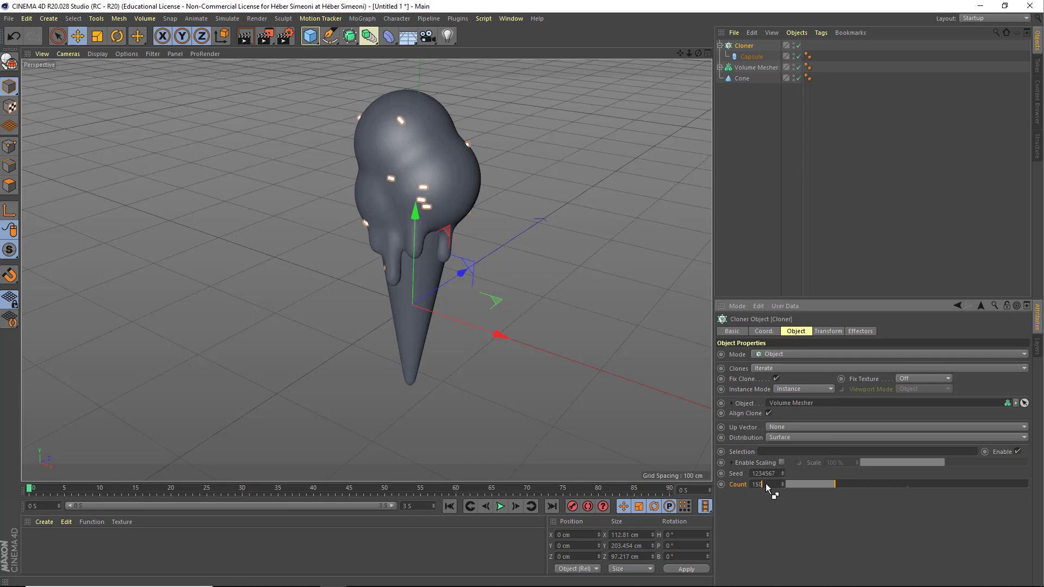
{"action": "key", "text": "Return"}
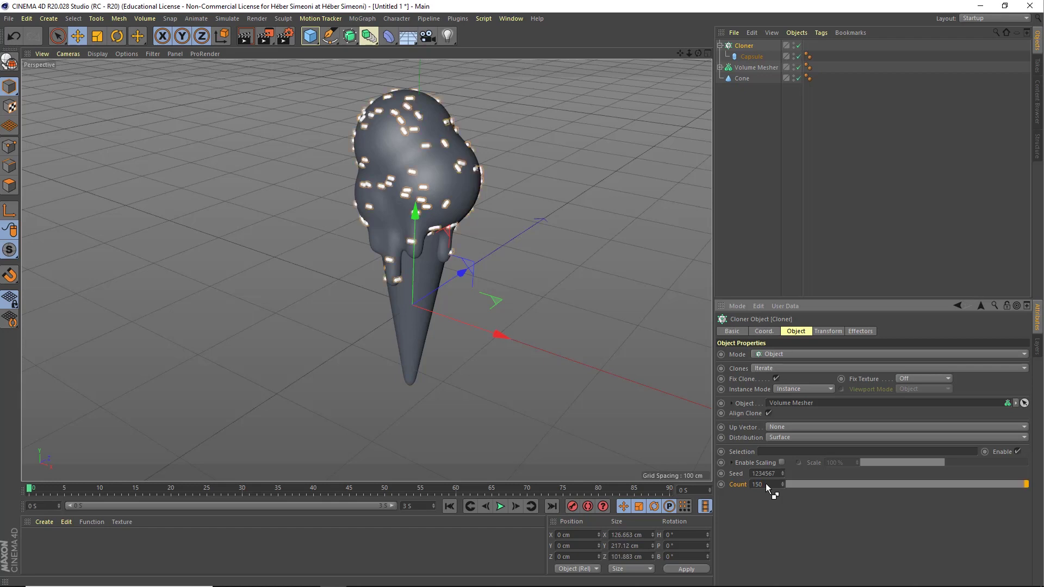
{"action": "mouse_move", "coordinate": [473, 328]}
{"action": "left_mouse_down", "text": "alt"}
{"action": "mouse_move", "coordinate": [342, 197]}
{"action": "mouse_move", "coordinate": [507, 191]}
{"action": "mouse_move", "coordinate": [391, 197]}
{"action": "mouse_move", "coordinate": [406, 207]}
{"action": "mouse_move", "coordinate": [613, 168]}
{"action": "mouse_move", "coordinate": [409, 178]}
{"action": "mouse_move", "coordinate": [407, 214]}
{"action": "mouse_move", "coordinate": [524, 199]}
{"action": "mouse_move", "coordinate": [305, 171]}
{"action": "left_mouse_up", "text": "alt"}
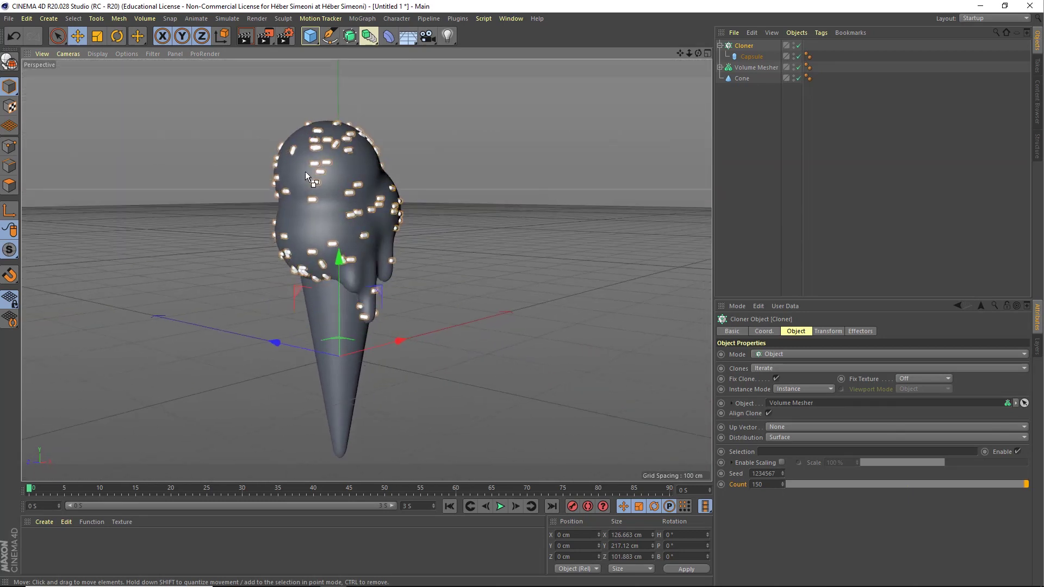
{"action": "mouse_move", "coordinate": [357, 203]}
{"action": "left_mouse_down", "text": "alt"}
{"action": "mouse_move", "coordinate": [514, 194]}
{"action": "mouse_move", "coordinate": [314, 203]}
{"action": "mouse_move", "coordinate": [321, 152]}
{"action": "mouse_move", "coordinate": [406, 170]}
{"action": "mouse_move", "coordinate": [258, 236]}
{"action": "mouse_move", "coordinate": [221, 235]}
{"action": "mouse_move", "coordinate": [383, 251]}
{"action": "mouse_move", "coordinate": [357, 246]}
{"action": "left_mouse_up", "text": "alt"}
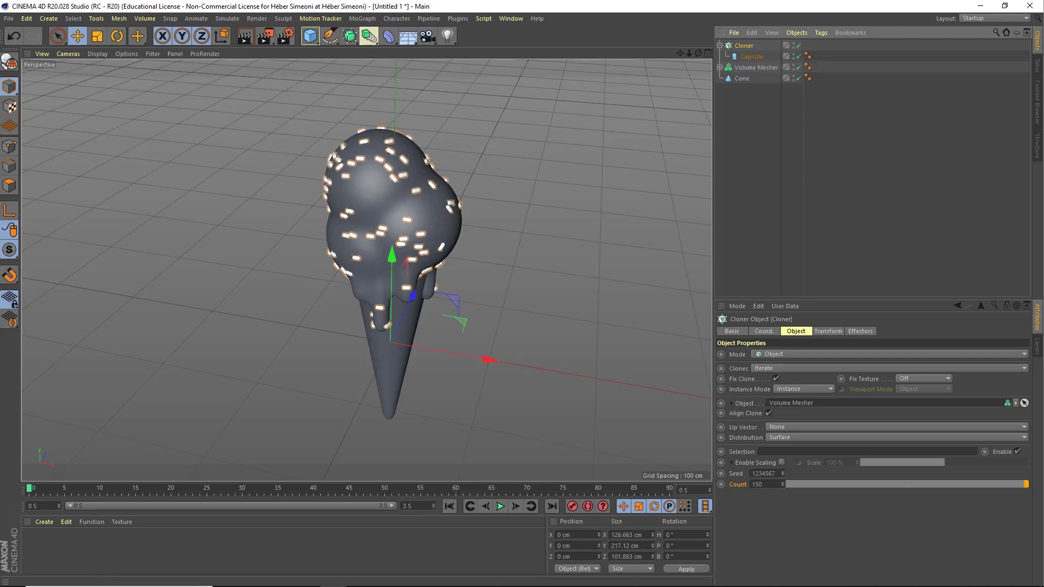
{"action": "left_click", "coordinate": [359, 20]}
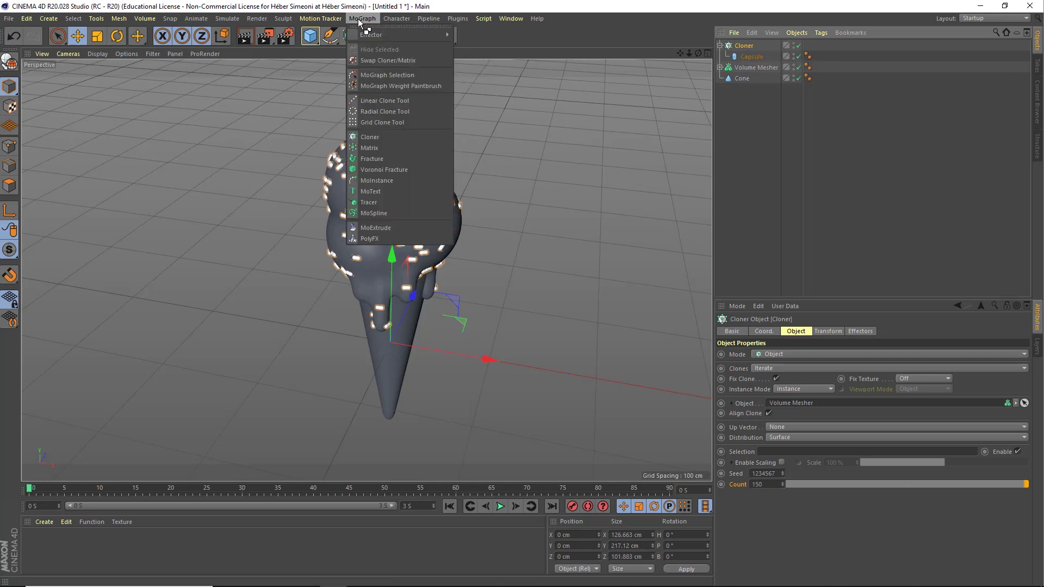
{"action": "mouse_move", "coordinate": [398, 34]}
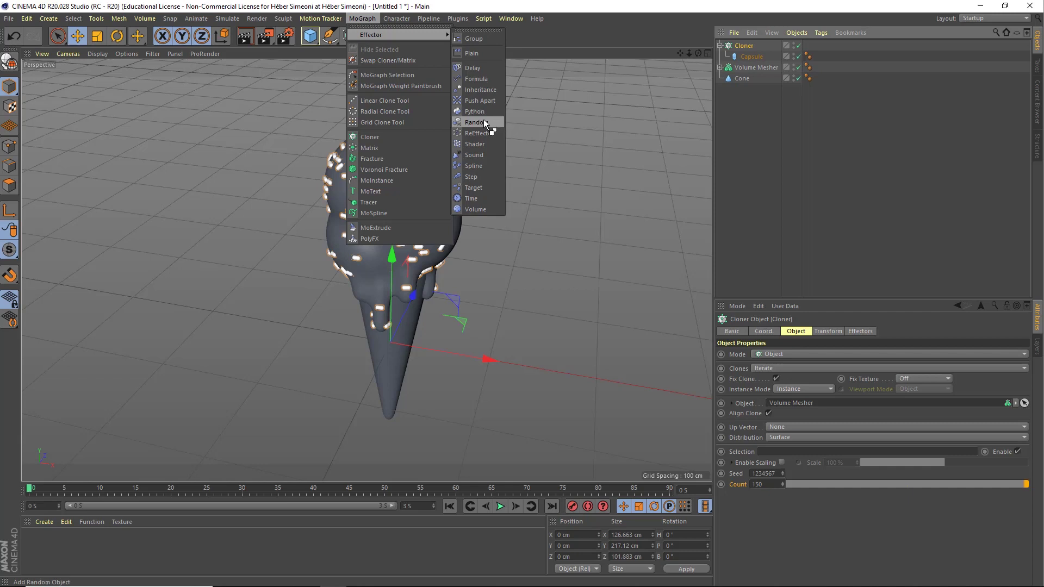
Add a Random effector to the sprinkle Cloner and inspect the scattered result
{"action": "left_click", "coordinate": [484, 121]}
{"action": "mouse_move", "coordinate": [375, 207]}
{"action": "left_mouse_down", "text": "alt"}
{"action": "mouse_move", "coordinate": [409, 218]}
{"action": "mouse_move", "coordinate": [371, 204]}
{"action": "left_mouse_up", "text": "alt"}
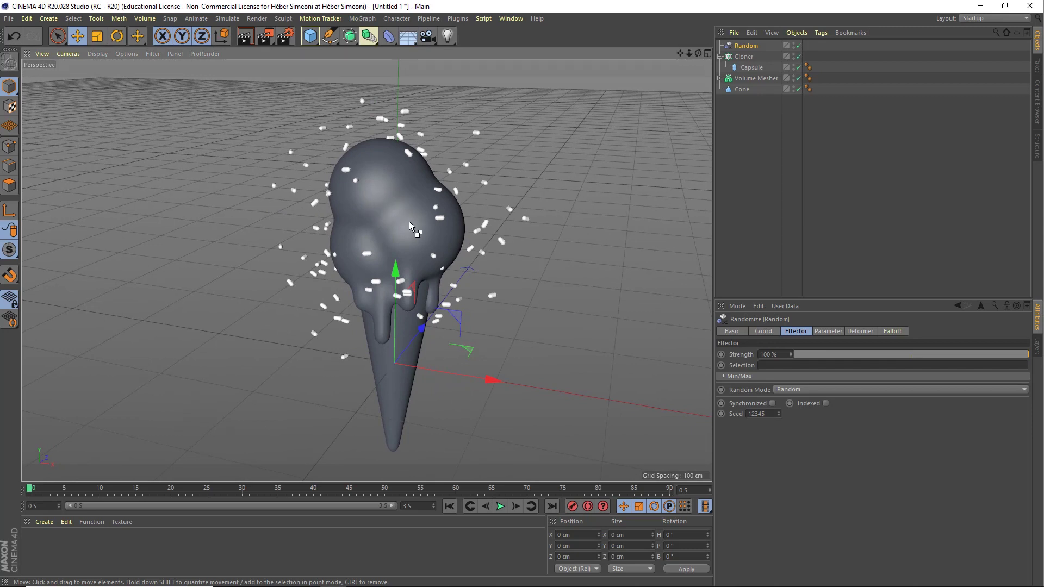
{"action": "left_click_drag", "start_coordinate": [409, 221], "coordinate": [319, 150], "text": "alt"}
{"action": "mouse_move", "coordinate": [379, 204]}
{"action": "left_mouse_down", "text": "alt"}
{"action": "mouse_move", "coordinate": [396, 191]}
{"action": "mouse_move", "coordinate": [409, 199]}
{"action": "mouse_move", "coordinate": [396, 196]}
{"action": "left_mouse_up", "text": "alt"}
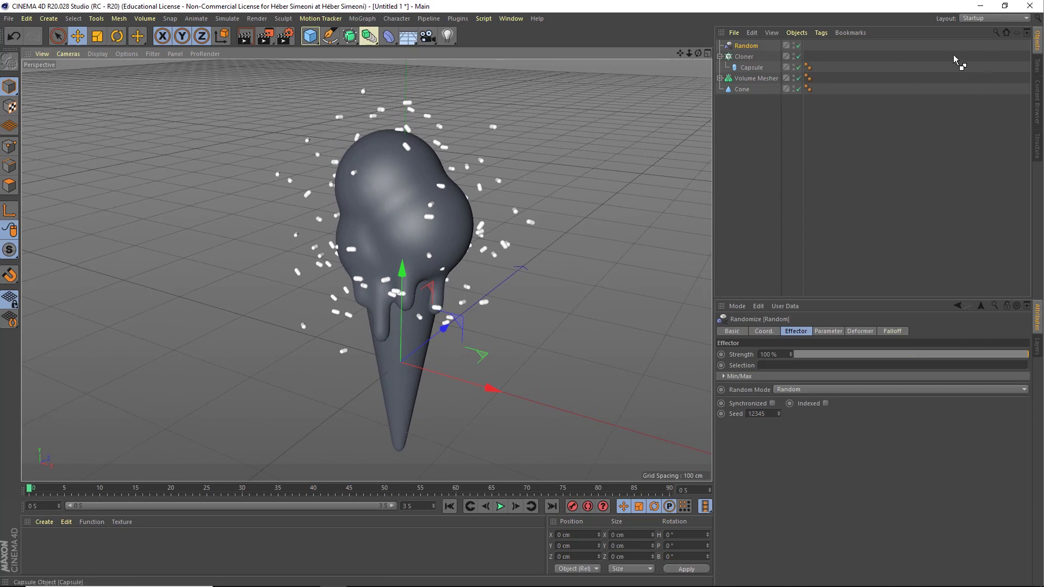
{"action": "left_click", "coordinate": [750, 47]}
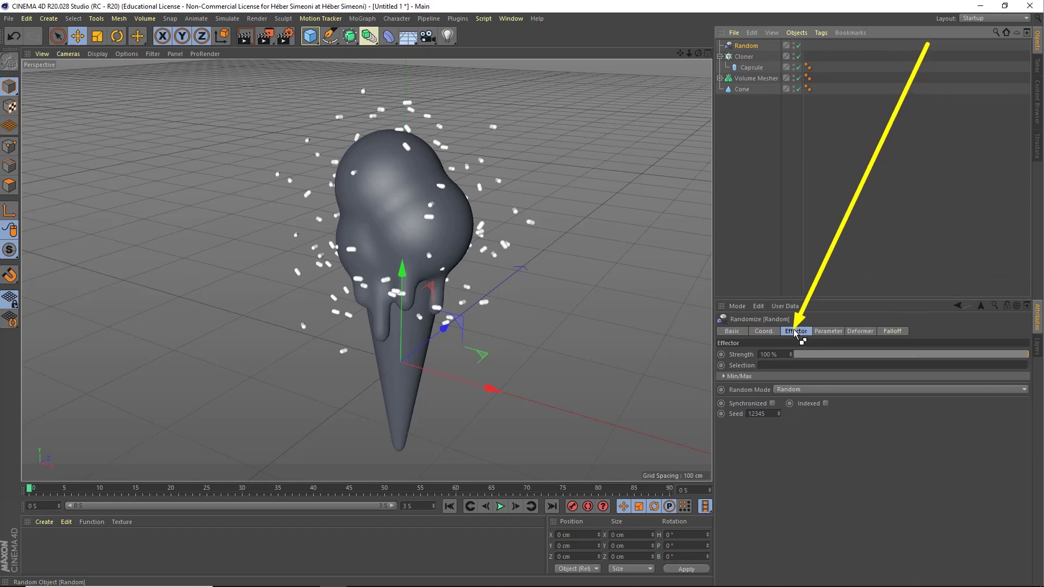
Set the Random effector to rotation only, with Position off and bank at 180°
{"action": "left_click", "coordinate": [829, 331]}
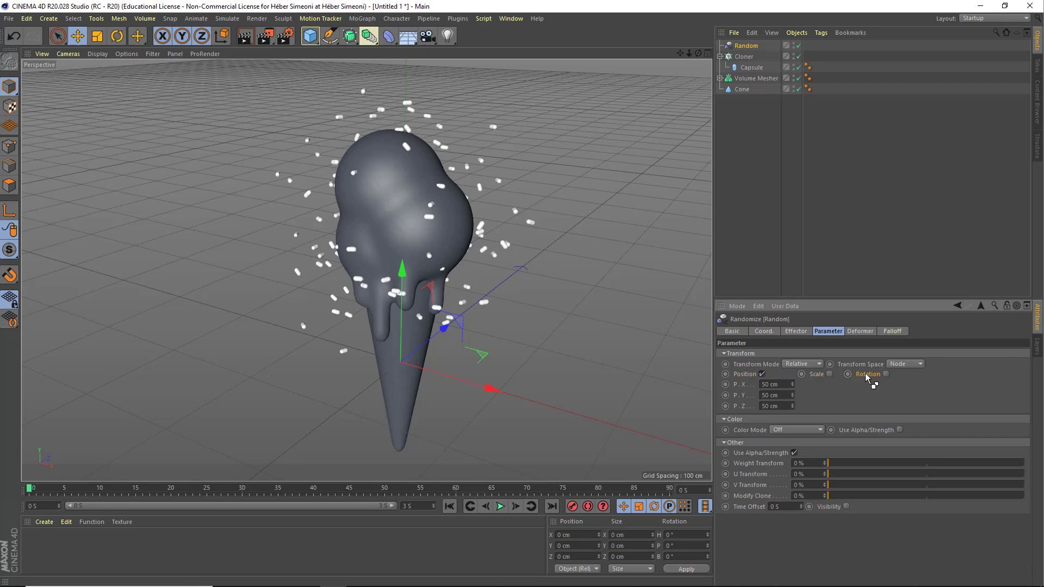
{"action": "left_click", "coordinate": [761, 374]}
{"action": "left_click", "coordinate": [762, 374]}
{"action": "left_click", "coordinate": [762, 374]}
{"action": "left_click", "coordinate": [762, 374]}
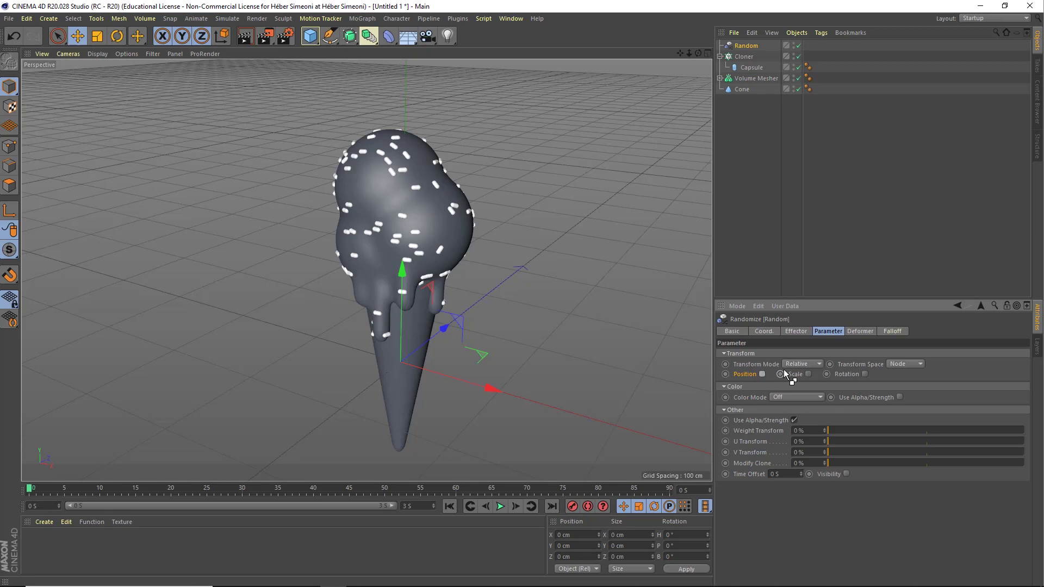
{"action": "left_click", "coordinate": [848, 375]}
{"action": "left_click", "coordinate": [865, 374]}
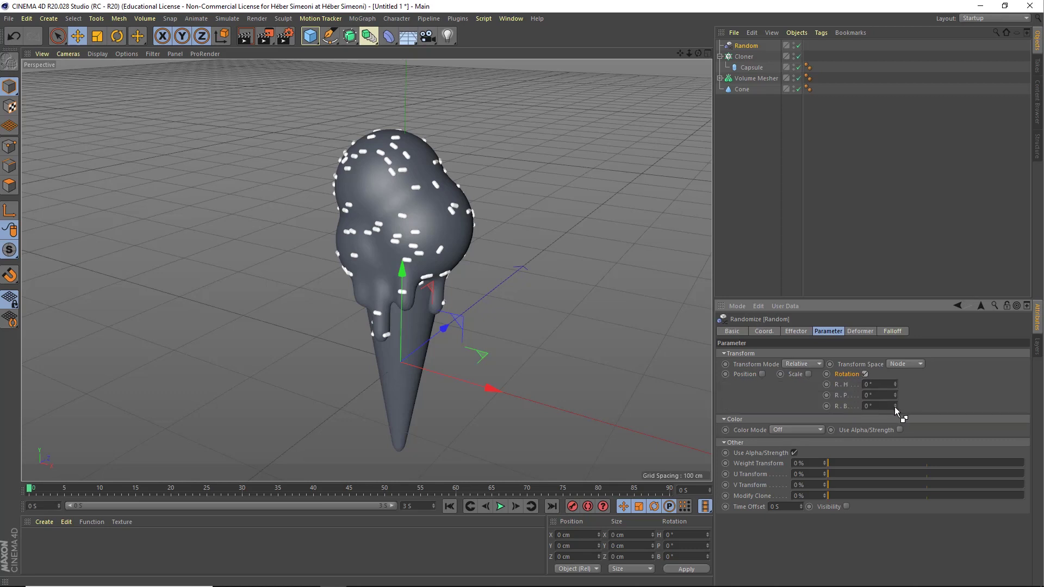
{"action": "mouse_move", "coordinate": [896, 406]}
{"action": "left_mouse_down"}
{"action": "mouse_move", "coordinate": [895, 370]}
{"action": "mouse_move", "coordinate": [881, 423]}
{"action": "left_mouse_up"}
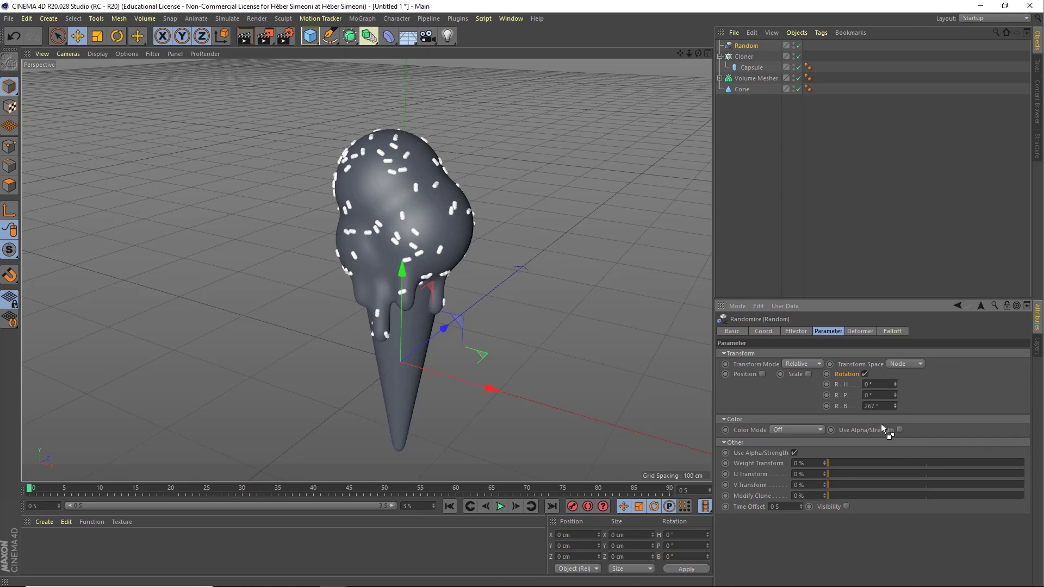
{"action": "type", "text": "180"}
{"action": "key", "text": "Return"}
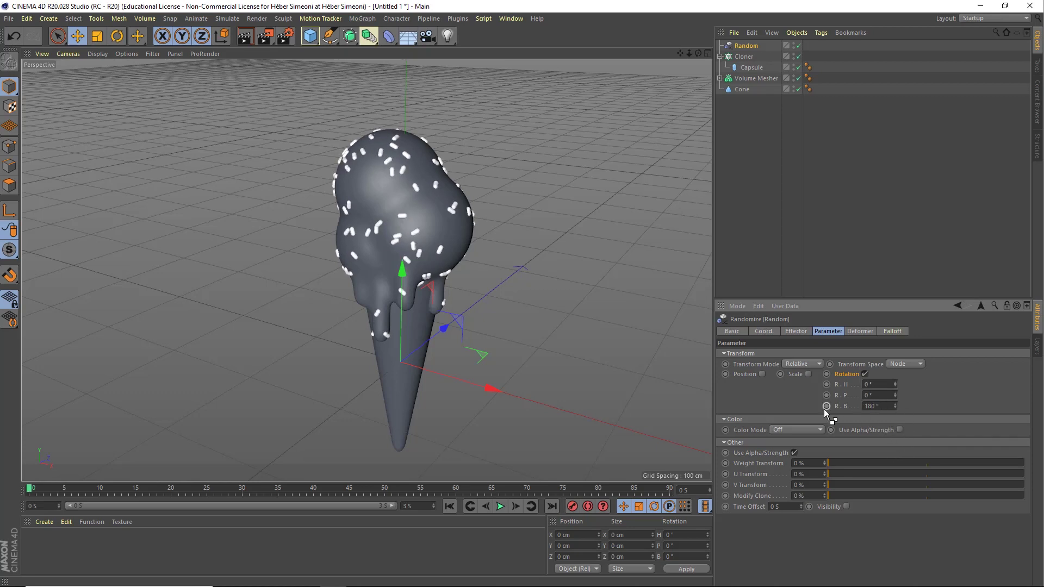
Toggle the Random effector to compare results, orbit the sprinkles, and reselect the Cloner
{"action": "left_click", "coordinate": [798, 46]}
{"action": "left_click", "coordinate": [798, 46]}
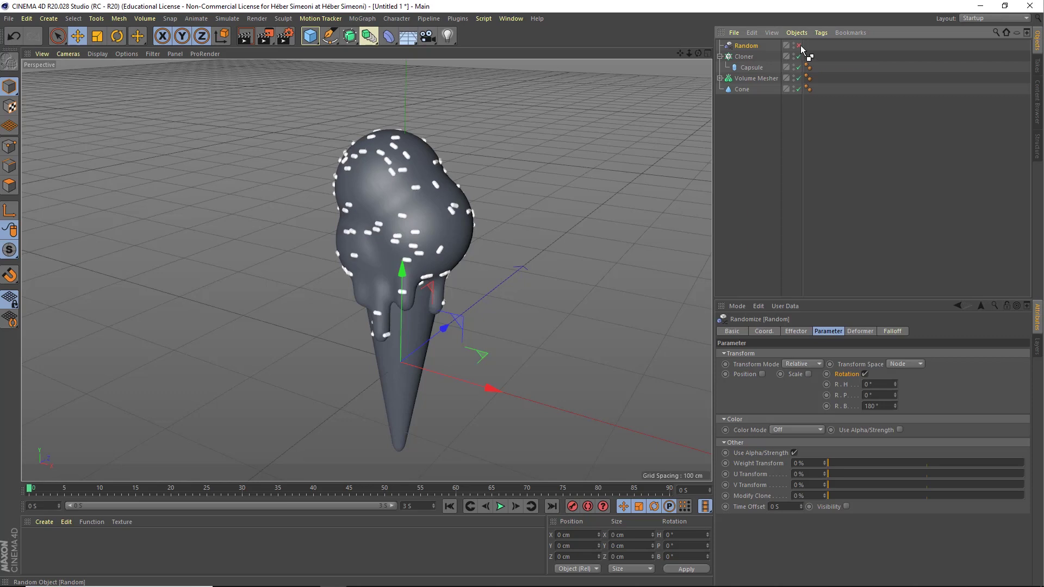
{"action": "left_click_drag", "start_coordinate": [462, 219], "coordinate": [377, 230], "text": "alt"}
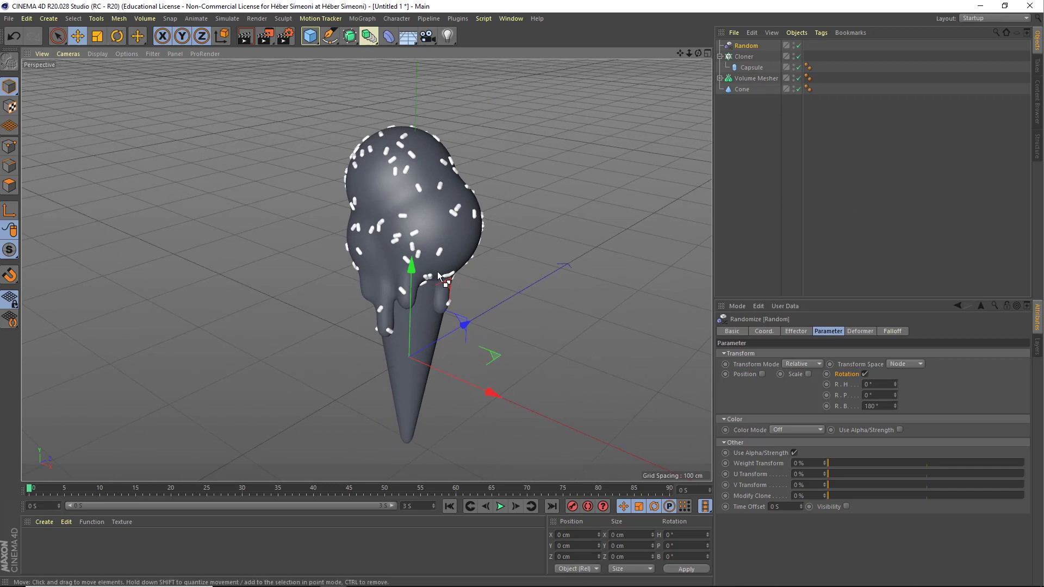
{"action": "left_click_drag", "start_coordinate": [380, 234], "coordinate": [394, 241], "text": "alt"}
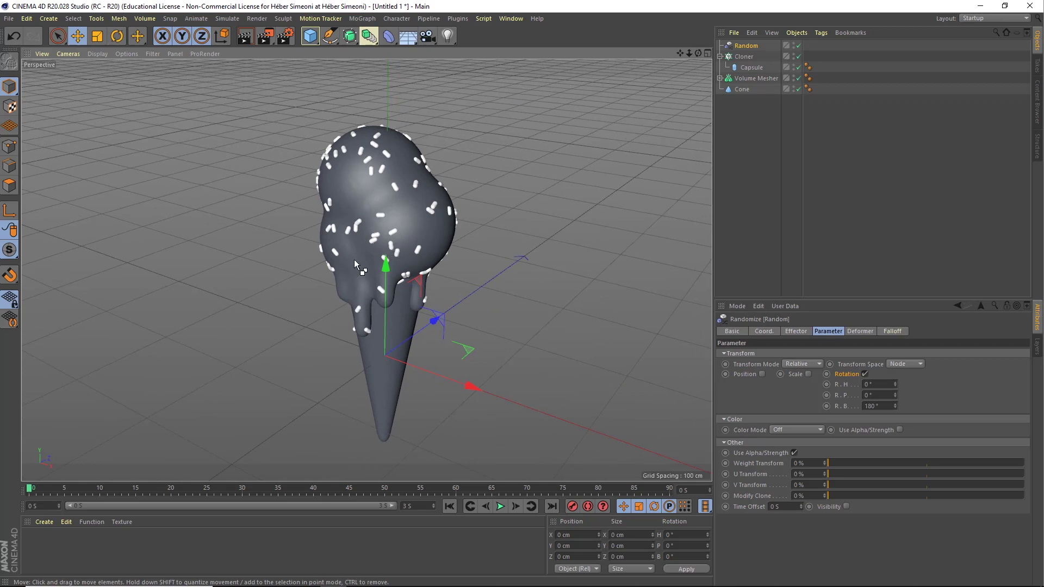
{"action": "mouse_move", "coordinate": [354, 259]}
{"action": "left_mouse_down", "text": "alt"}
{"action": "mouse_move", "coordinate": [412, 201]}
{"action": "mouse_move", "coordinate": [379, 311]}
{"action": "mouse_move", "coordinate": [277, 253]}
{"action": "mouse_move", "coordinate": [466, 308]}
{"action": "mouse_move", "coordinate": [331, 120]}
{"action": "left_mouse_up", "text": "alt"}
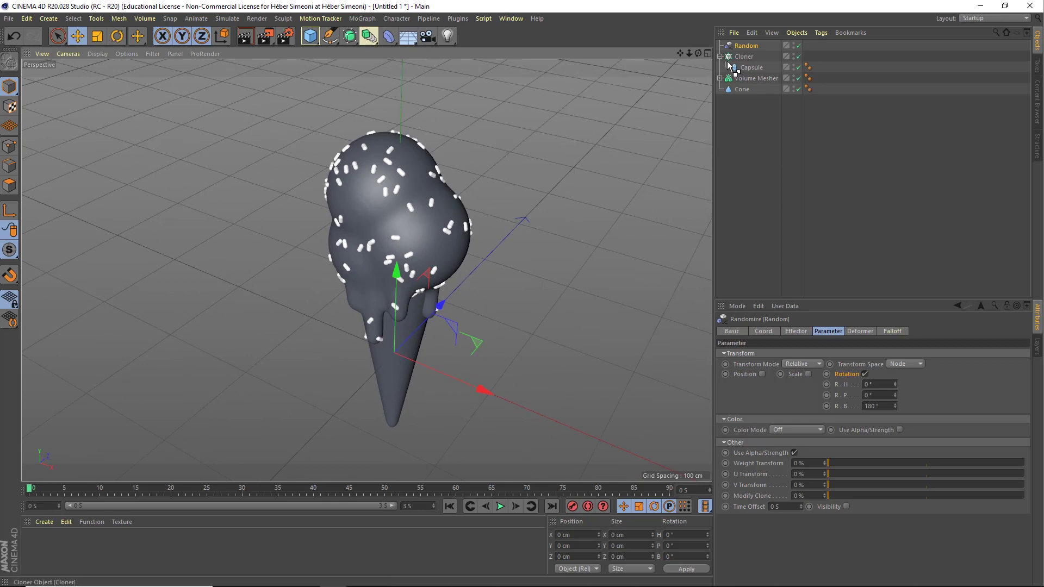
{"action": "left_click", "coordinate": [743, 56]}
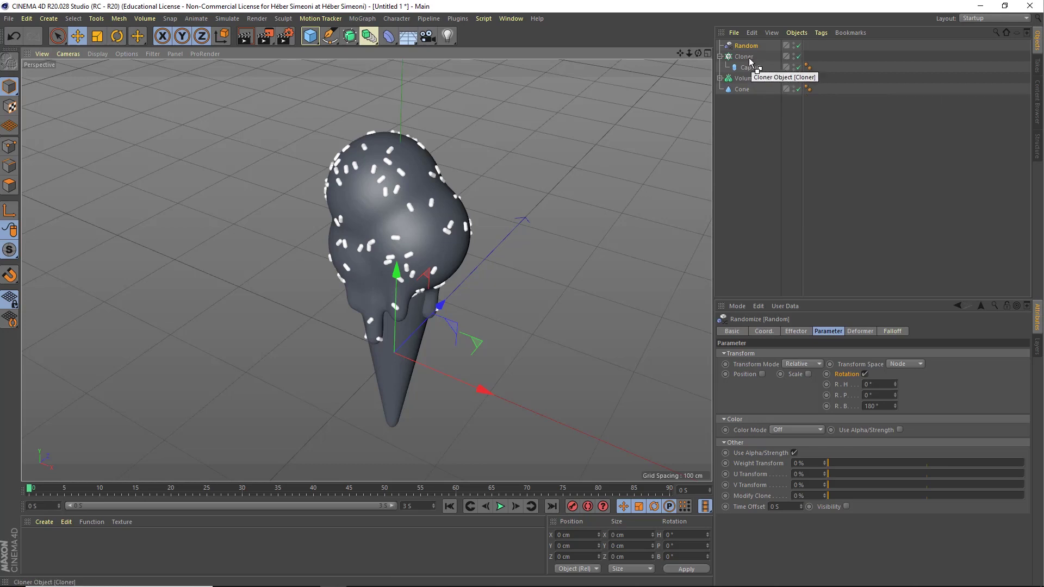
{"action": "left_click", "coordinate": [720, 57]}
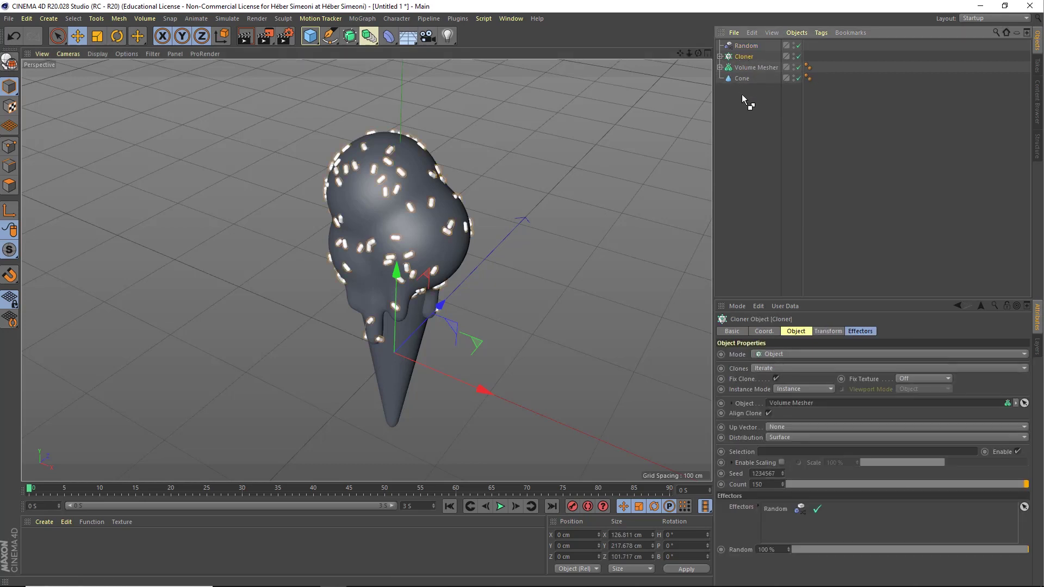
Add a Plain effector to the sprinkles and select it to edit its parameters
{"action": "left_click", "coordinate": [363, 19]}
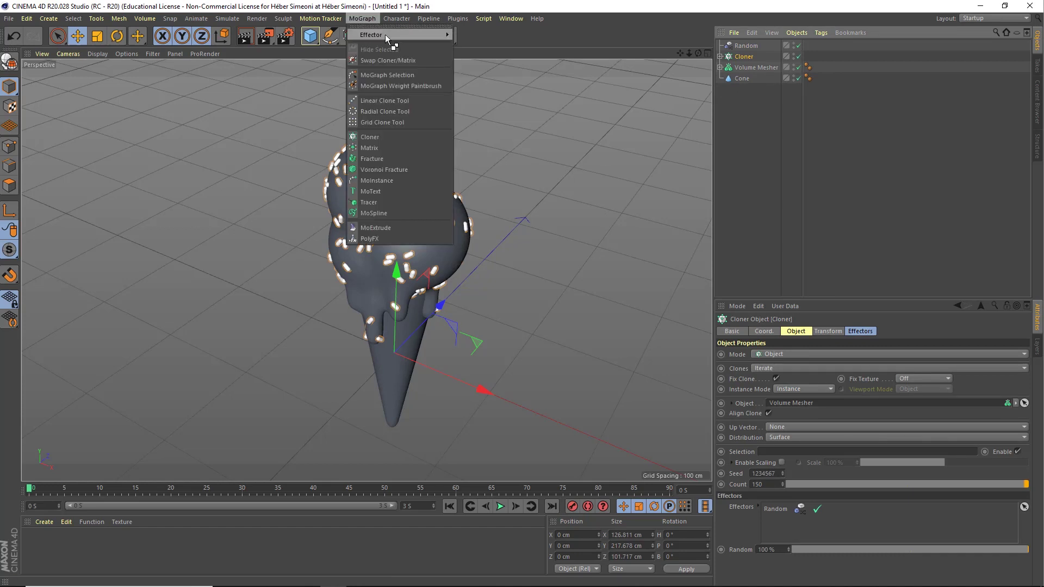
{"action": "mouse_move", "coordinate": [384, 34]}
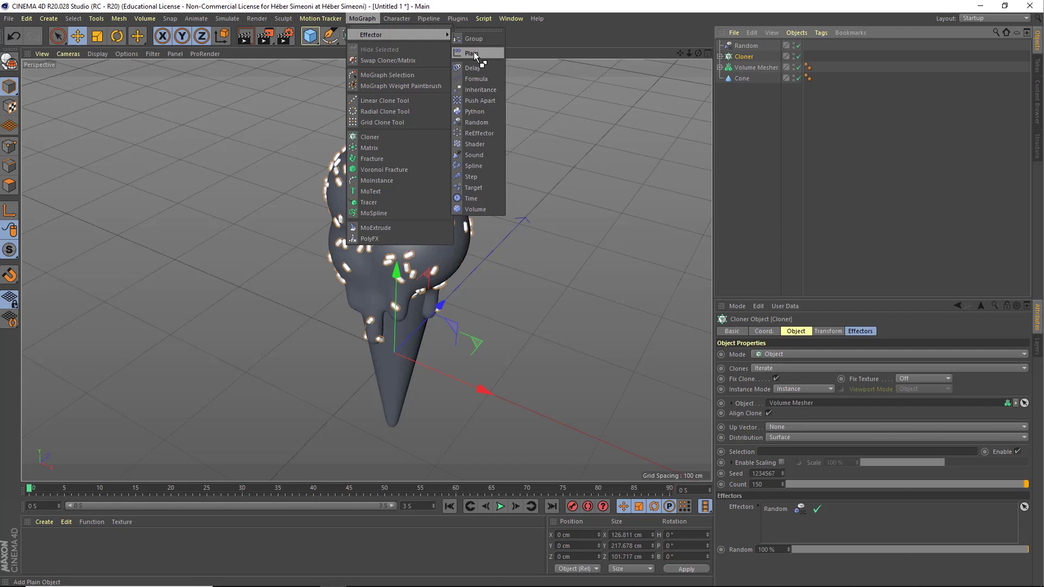
{"action": "left_click", "coordinate": [474, 53]}
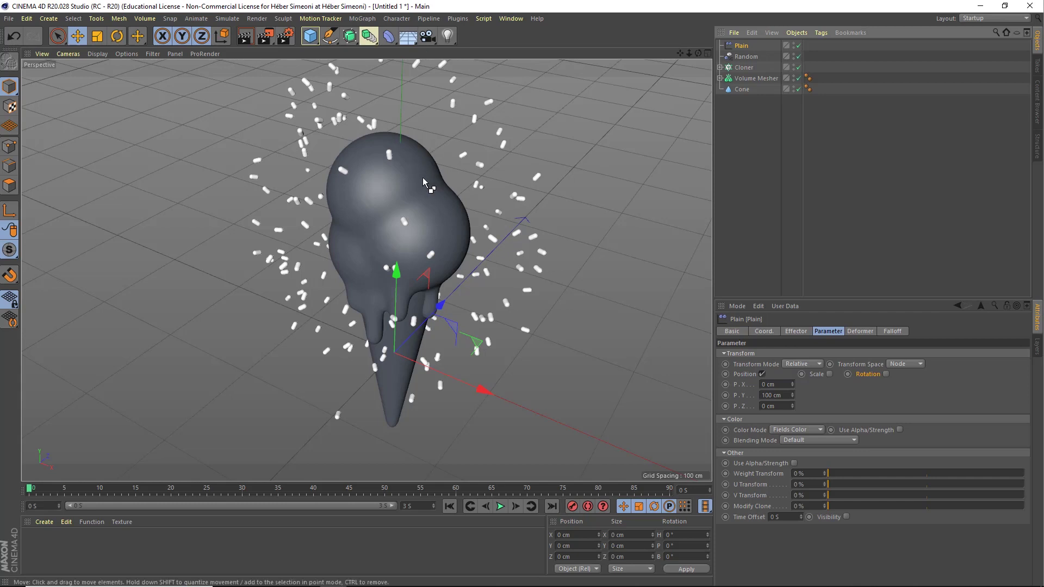
{"action": "mouse_move", "coordinate": [423, 177]}
{"action": "left_mouse_down", "text": "alt"}
{"action": "mouse_move", "coordinate": [382, 225]}
{"action": "mouse_move", "coordinate": [436, 175]}
{"action": "mouse_move", "coordinate": [390, 205]}
{"action": "left_mouse_up", "text": "alt"}
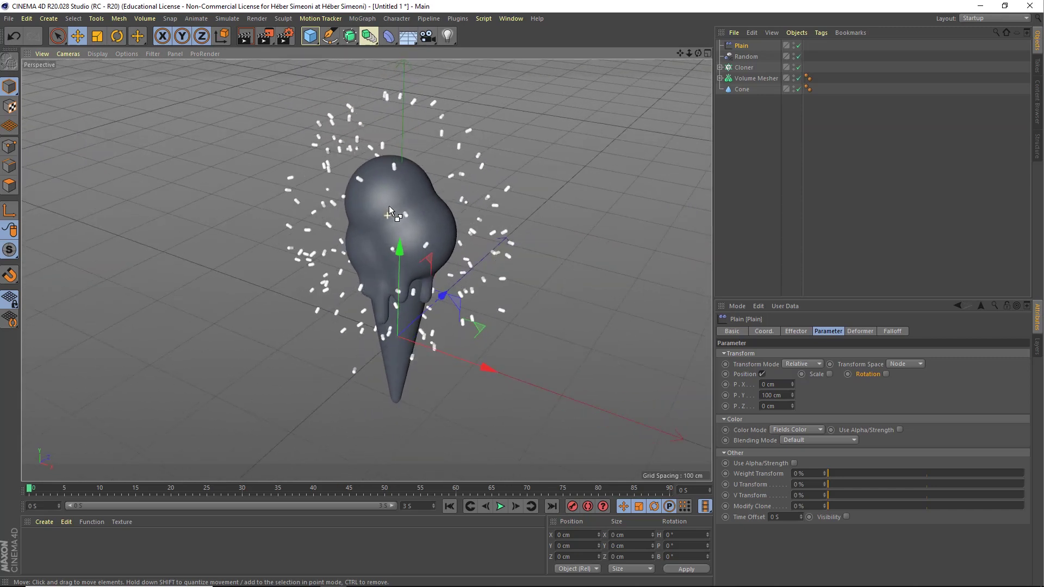
{"action": "left_click", "coordinate": [746, 58]}
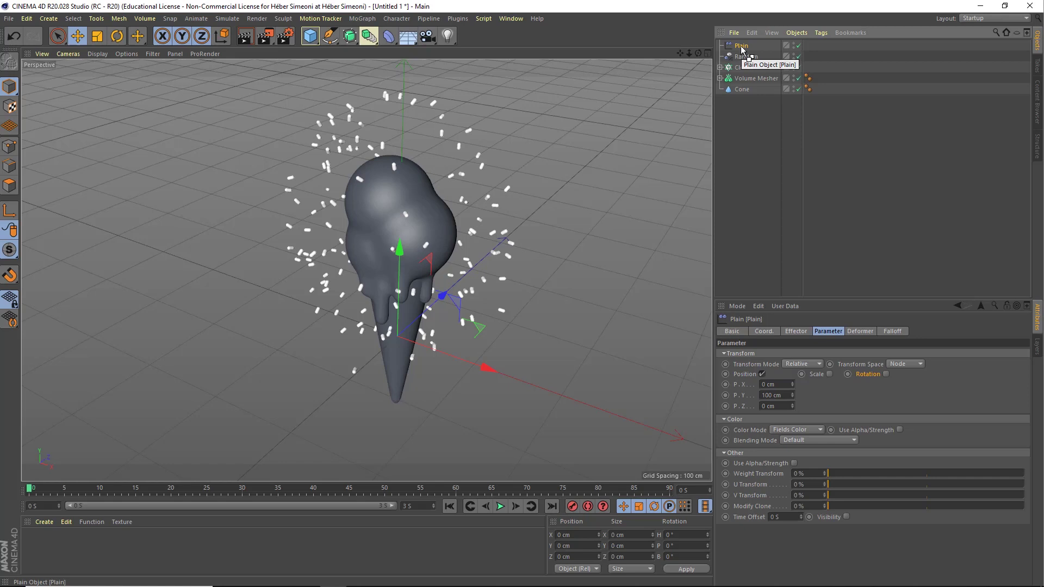
{"action": "left_click", "coordinate": [745, 57]}
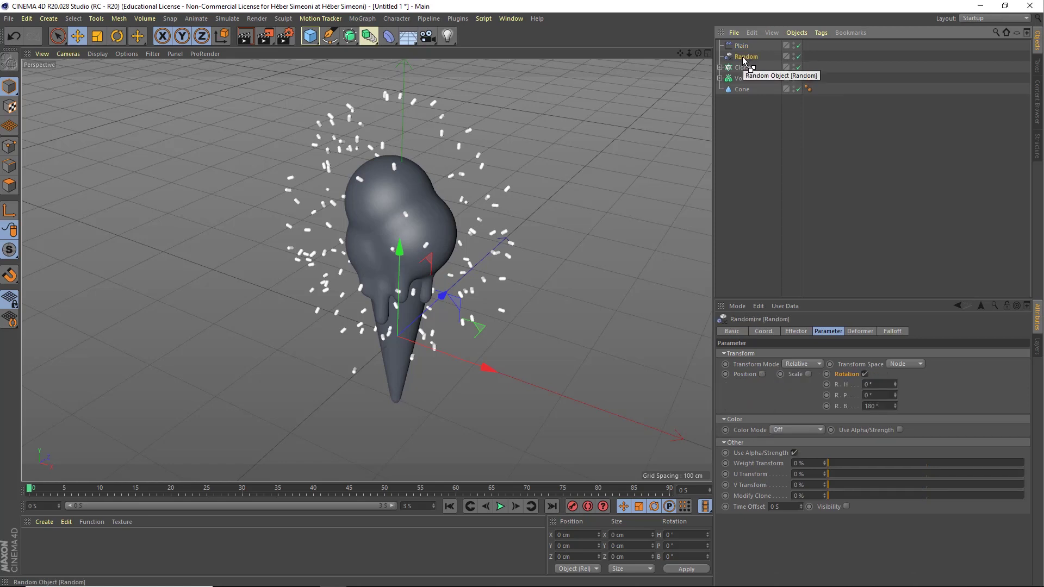
{"action": "left_click", "coordinate": [743, 46]}
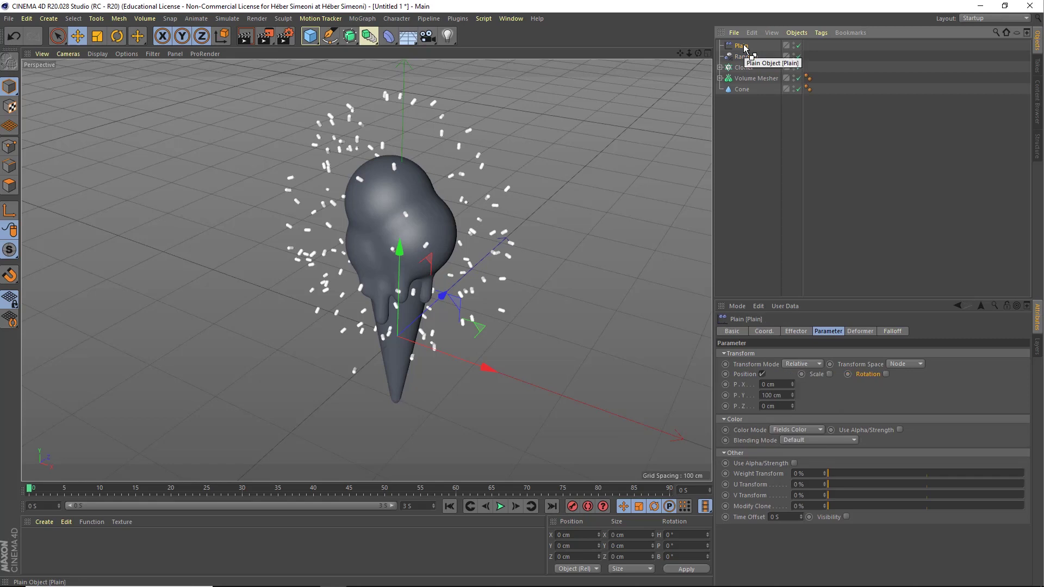
{"action": "left_click", "coordinate": [1038, 320]}
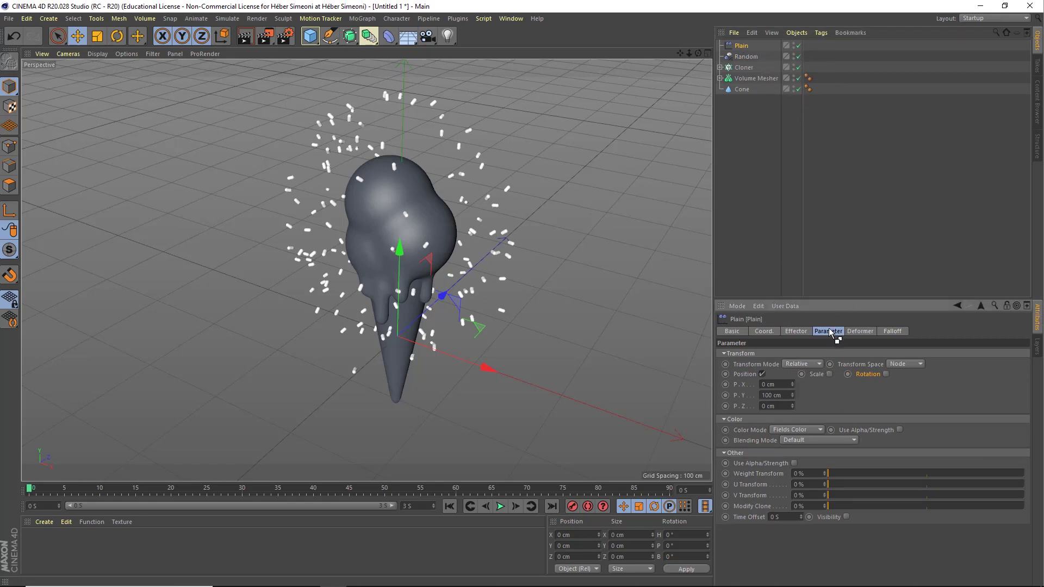
Turn off the Plain effector's Position and enable Uniform Scale at -1
{"action": "left_click", "coordinate": [762, 374]}
{"action": "left_click", "coordinate": [762, 374]}
{"action": "left_click", "coordinate": [761, 375]}
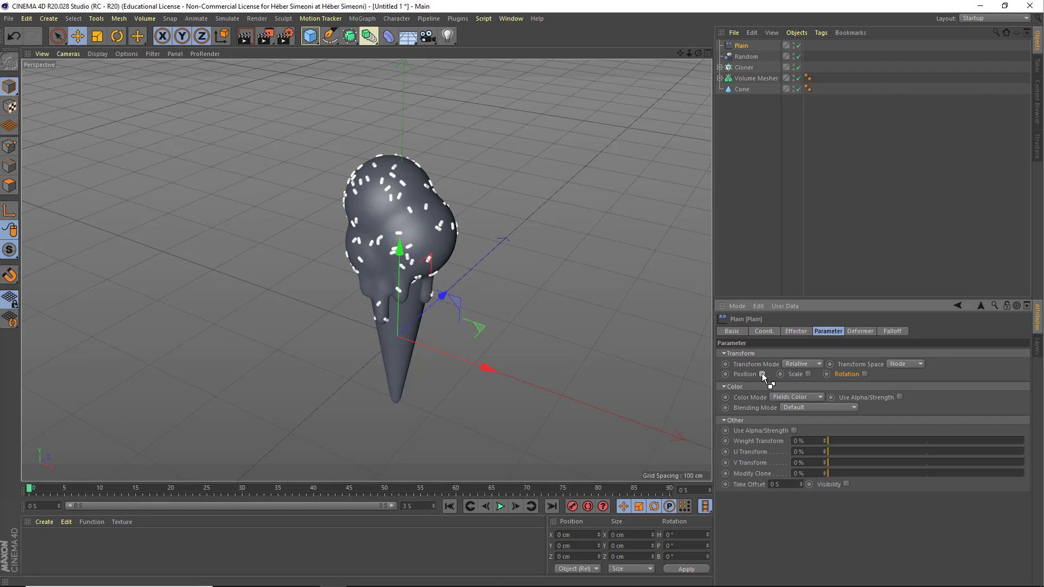
{"action": "left_click", "coordinate": [762, 374]}
{"action": "left_click", "coordinate": [762, 374]}
{"action": "left_click", "coordinate": [808, 374]}
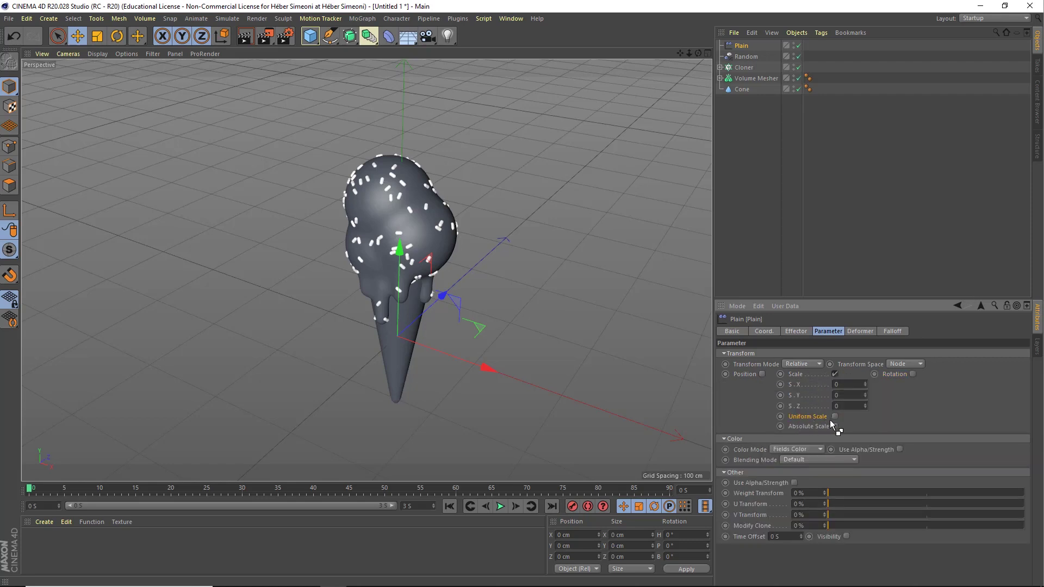
{"action": "left_click", "coordinate": [835, 417]}
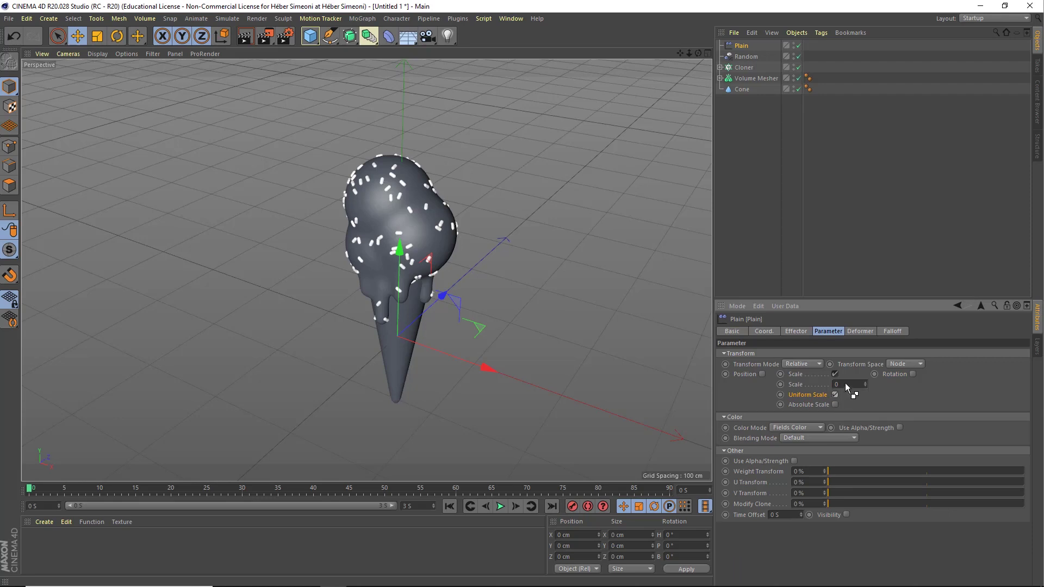
{"action": "key", "text": "BackSpace"}
{"action": "type", "text": "1"}
{"action": "key", "text": "Return"}
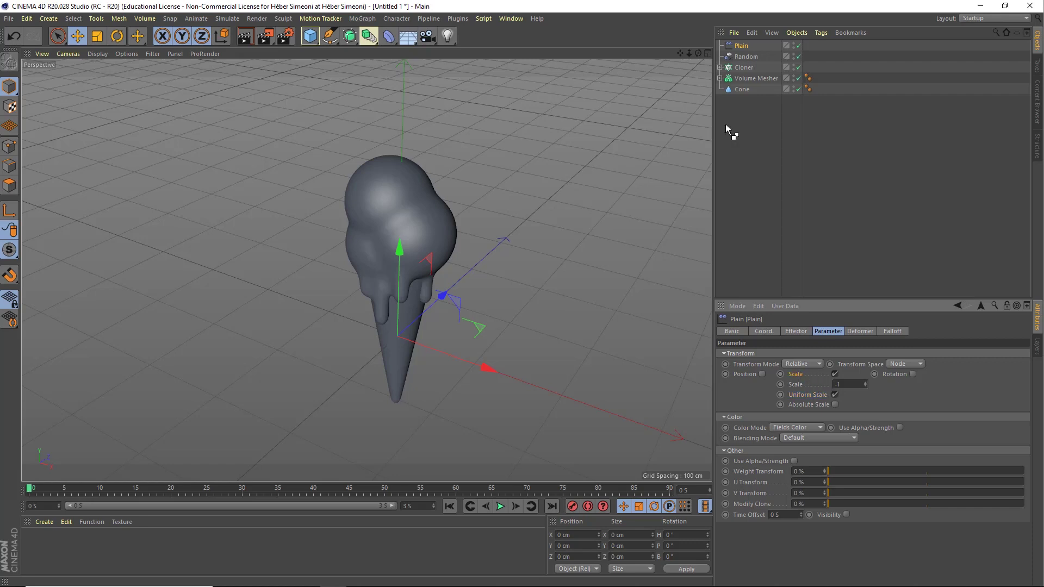
Rearrange the Object Manager entries and reselect the Plain effector
{"action": "left_click", "coordinate": [744, 48]}
{"action": "mouse_move", "coordinate": [721, 43]}
{"action": "left_mouse_down"}
{"action": "mouse_move", "coordinate": [743, 48]}
{"action": "mouse_move", "coordinate": [757, 68]}
{"action": "left_mouse_up"}
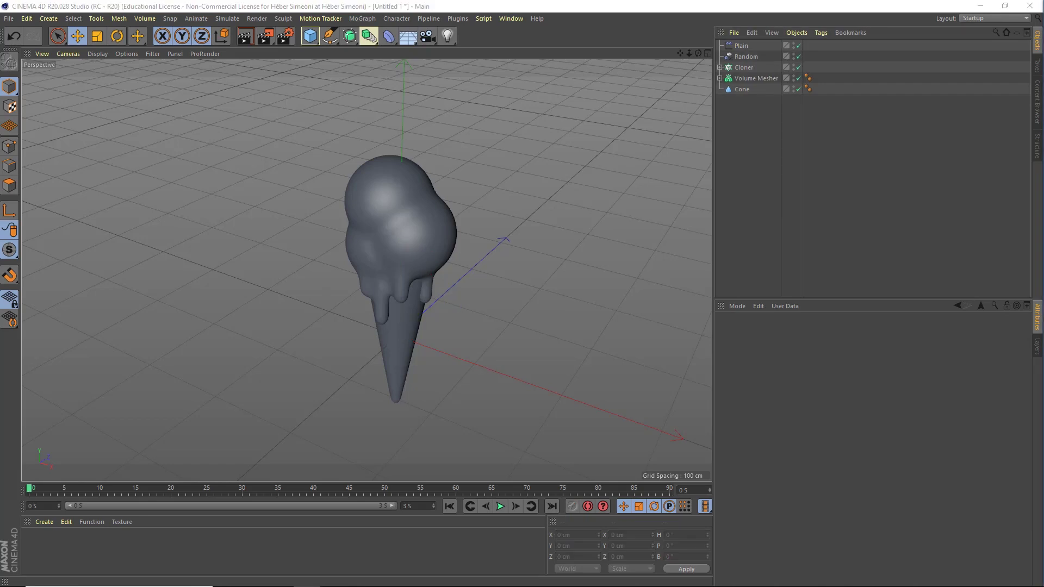
{"action": "left_click", "coordinate": [741, 47]}
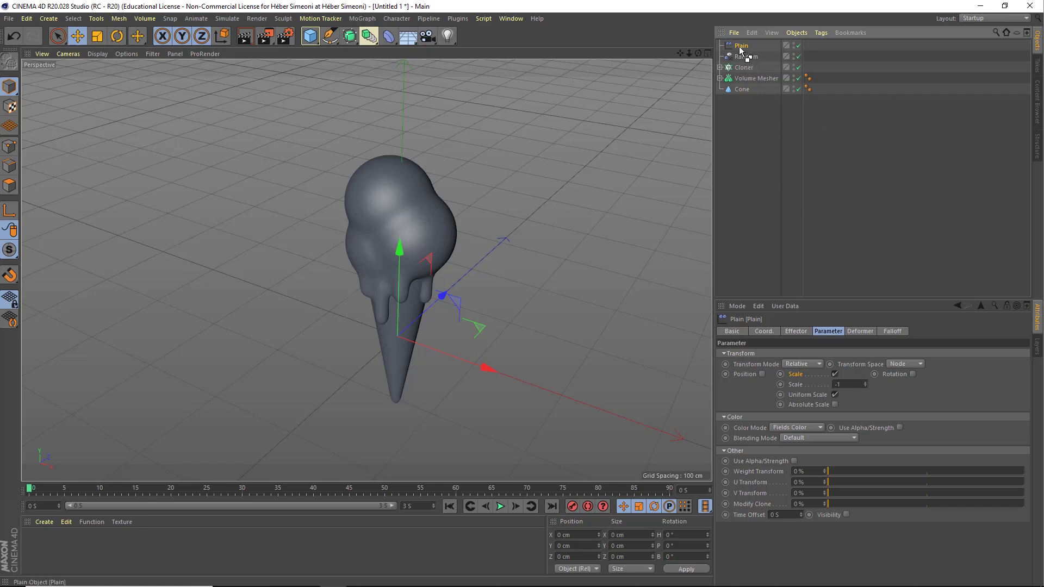
Toggle the Plain effector's Scale off and on, then show its empty Falloff field list
{"action": "left_click", "coordinate": [834, 374]}
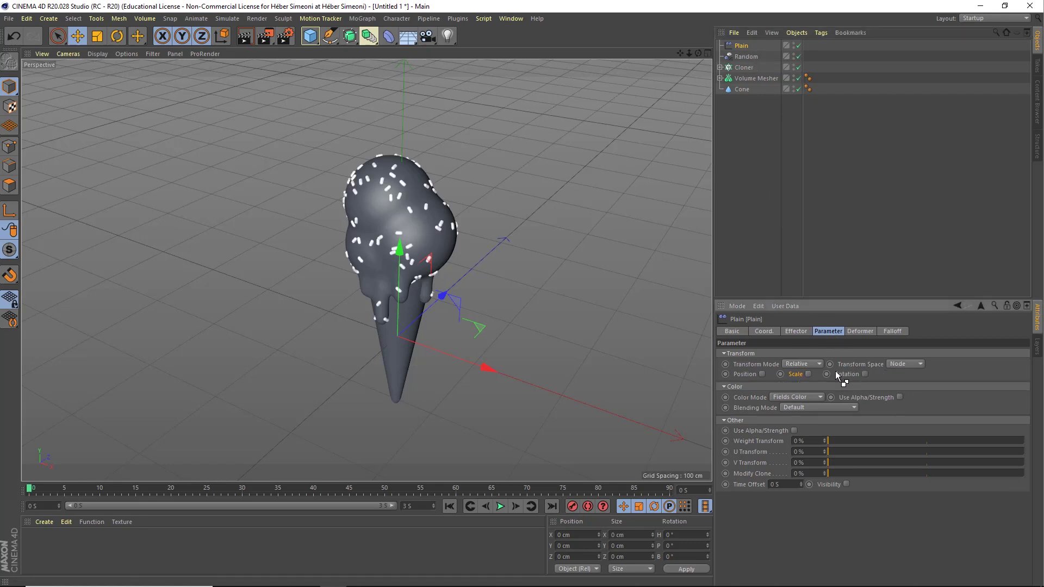
{"action": "left_click", "coordinate": [808, 374]}
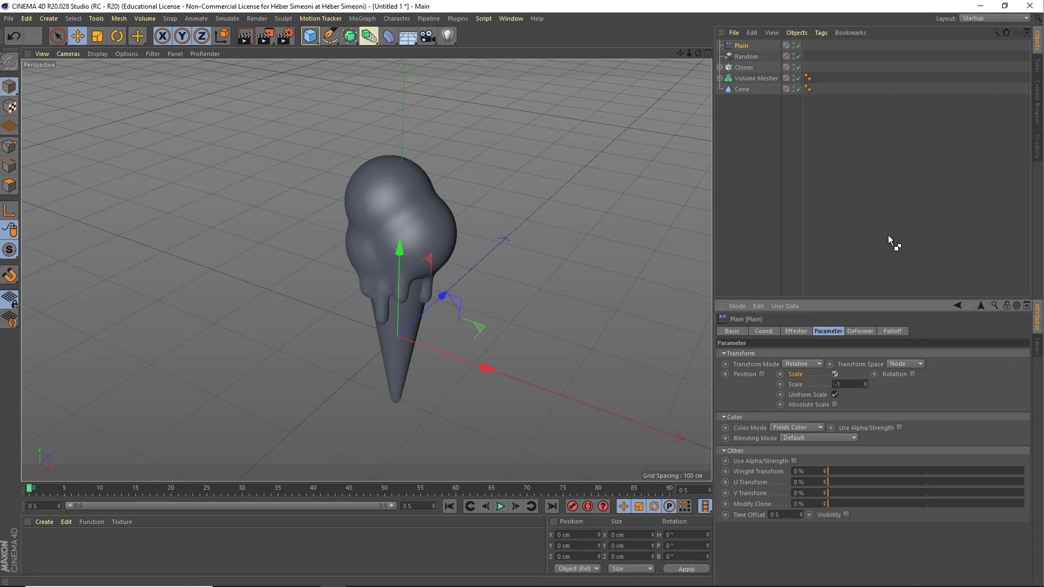
{"action": "left_click", "coordinate": [897, 333]}
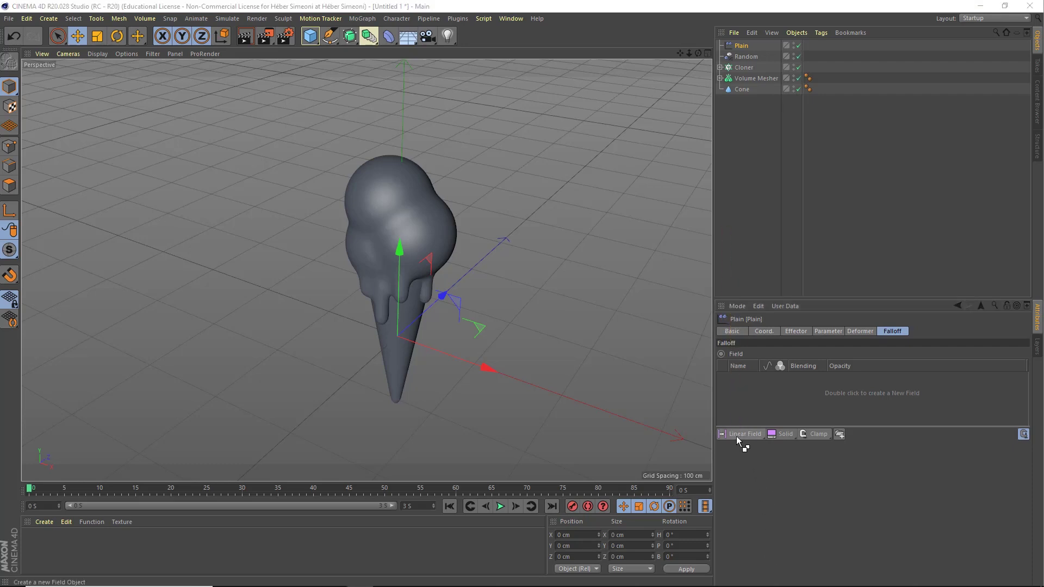
Add a Linear Field to the Plain effector's falloff with Direction set to Y-
{"action": "left_click", "coordinate": [737, 436]}
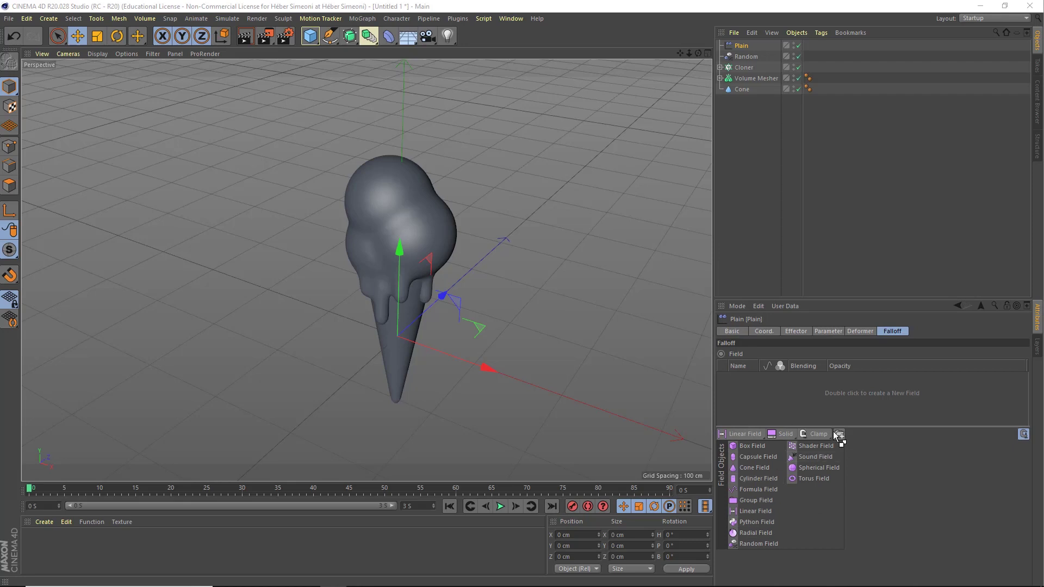
{"action": "left_click", "coordinate": [746, 508]}
{"action": "mouse_move", "coordinate": [341, 265]}
{"action": "left_mouse_down", "text": "alt"}
{"action": "mouse_move", "coordinate": [412, 240]}
{"action": "mouse_move", "coordinate": [293, 246]}
{"action": "mouse_move", "coordinate": [420, 250]}
{"action": "mouse_move", "coordinate": [322, 260]}
{"action": "mouse_move", "coordinate": [391, 262]}
{"action": "left_mouse_up", "text": "alt"}
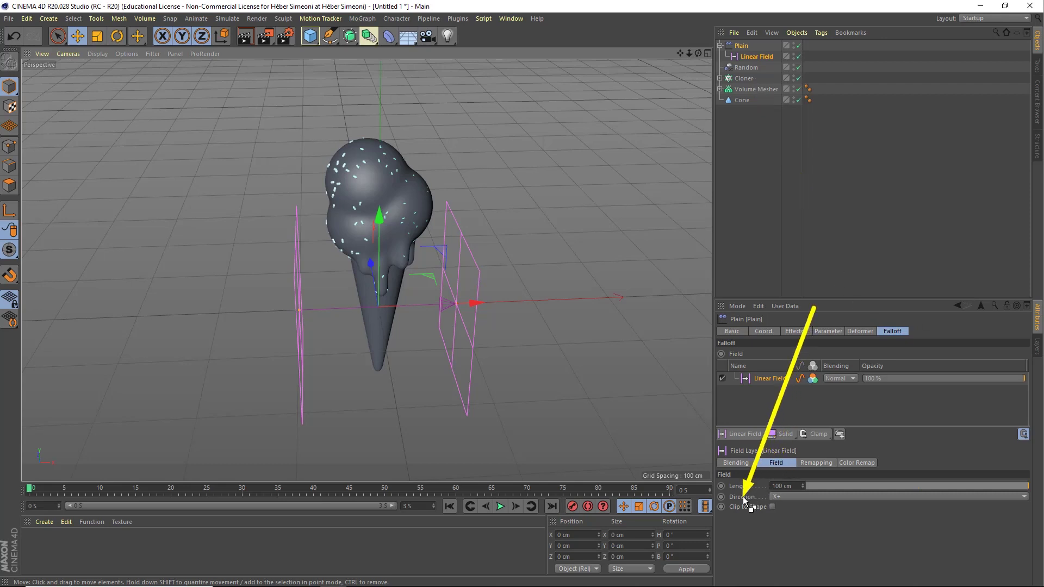
{"action": "left_click", "coordinate": [781, 497]}
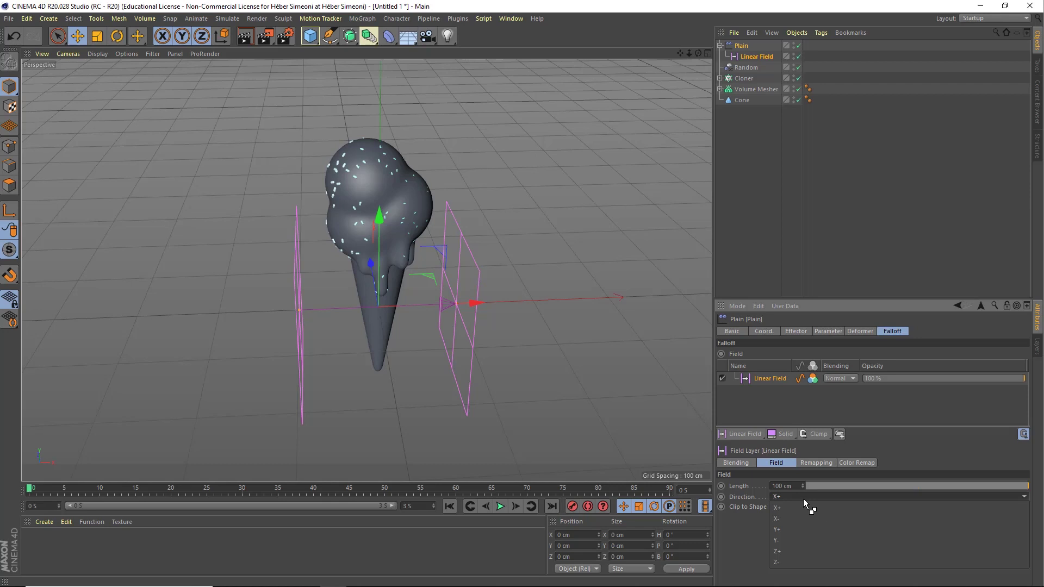
{"action": "left_click", "coordinate": [782, 540]}
{"action": "mouse_move", "coordinate": [429, 318]}
{"action": "left_mouse_down", "text": "alt"}
{"action": "mouse_move", "coordinate": [357, 295]}
{"action": "mouse_move", "coordinate": [308, 261]}
{"action": "left_mouse_up", "text": "alt"}
Raise the Linear Field up the cone and set its falloff Length to 1 cm
{"action": "left_click", "coordinate": [753, 56]}
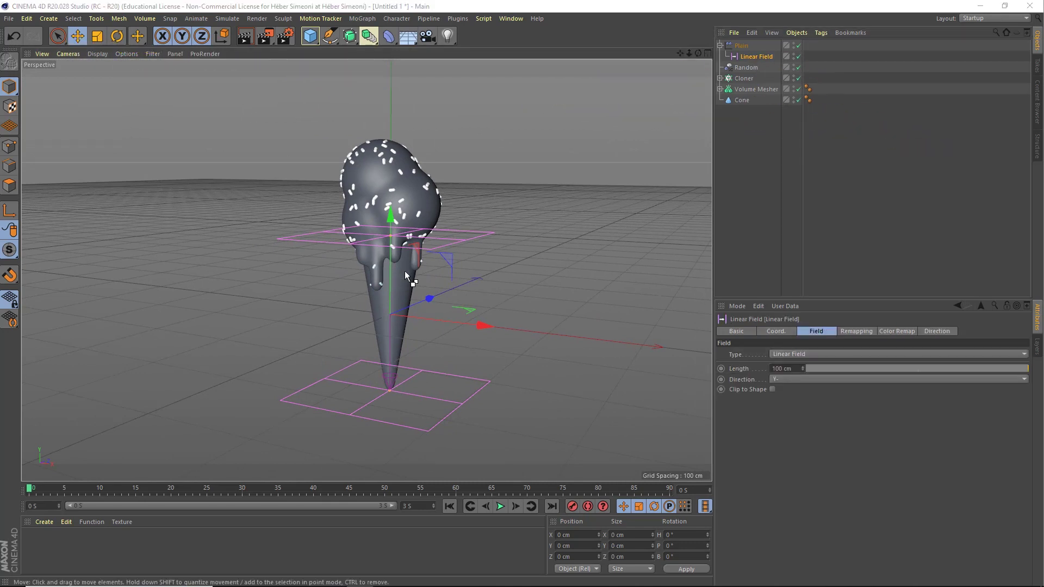
{"action": "mouse_move", "coordinate": [392, 272]}
{"action": "left_mouse_down"}
{"action": "mouse_move", "coordinate": [387, 94]}
{"action": "mouse_move", "coordinate": [402, 204]}
{"action": "mouse_move", "coordinate": [411, 51]}
{"action": "mouse_move", "coordinate": [423, 220]}
{"action": "mouse_move", "coordinate": [455, 122]}
{"action": "mouse_move", "coordinate": [435, 264]}
{"action": "mouse_move", "coordinate": [454, 127]}
{"action": "mouse_move", "coordinate": [453, 230]}
{"action": "mouse_move", "coordinate": [464, 116]}
{"action": "mouse_move", "coordinate": [462, 202]}
{"action": "mouse_move", "coordinate": [457, 180]}
{"action": "left_mouse_up"}
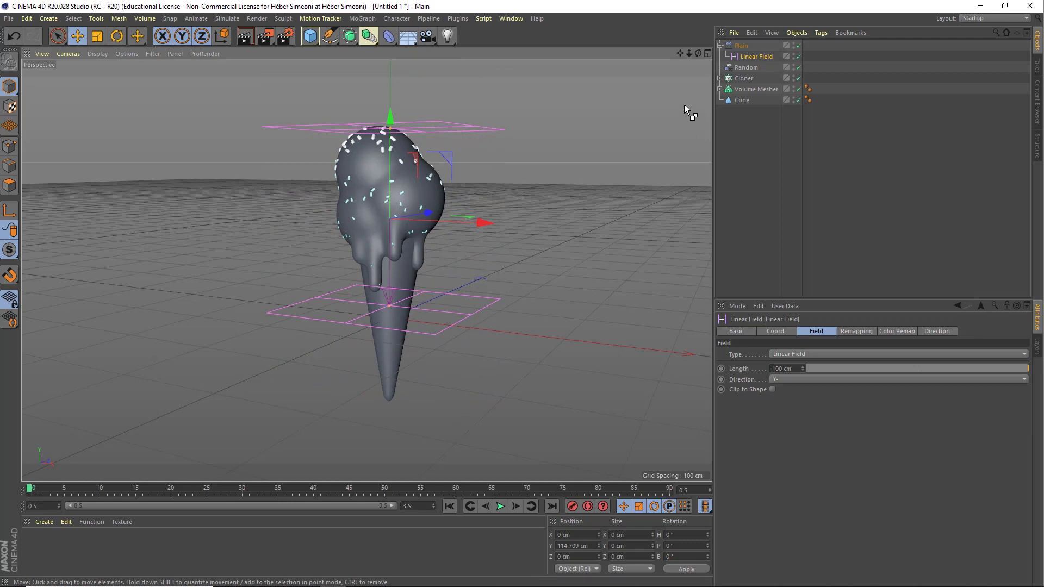
{"action": "left_click_drag", "start_coordinate": [744, 50], "coordinate": [741, 53]}
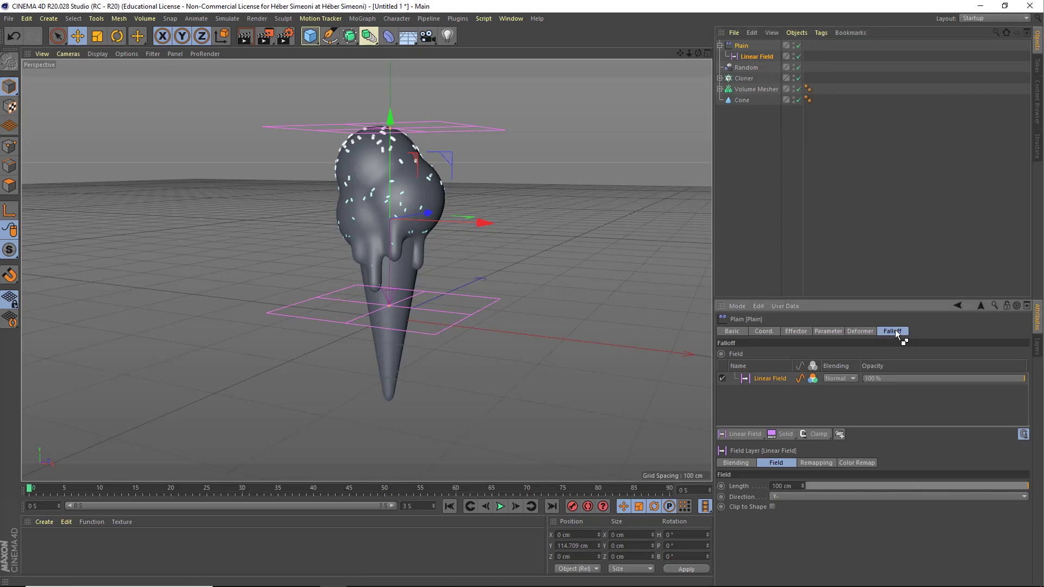
{"action": "left_click", "coordinate": [738, 487]}
{"action": "type", "text": "1"}
{"action": "key", "text": "Return"}
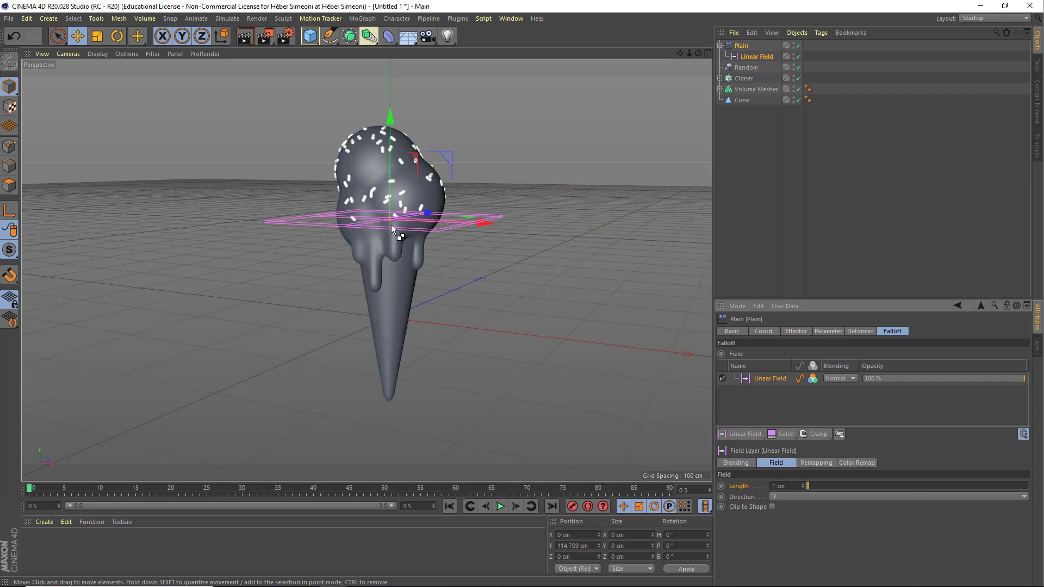
Move the Linear Field up and down to about Y 157.02 cm on the top scoop
{"action": "left_click_drag", "start_coordinate": [779, 48], "coordinate": [754, 48]}
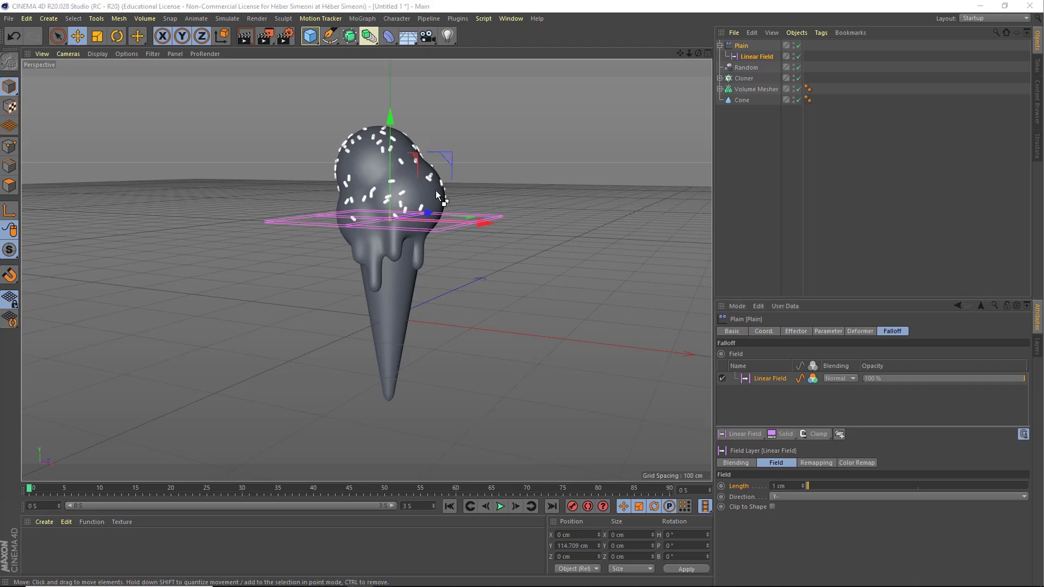
{"action": "left_click", "coordinate": [767, 61]}
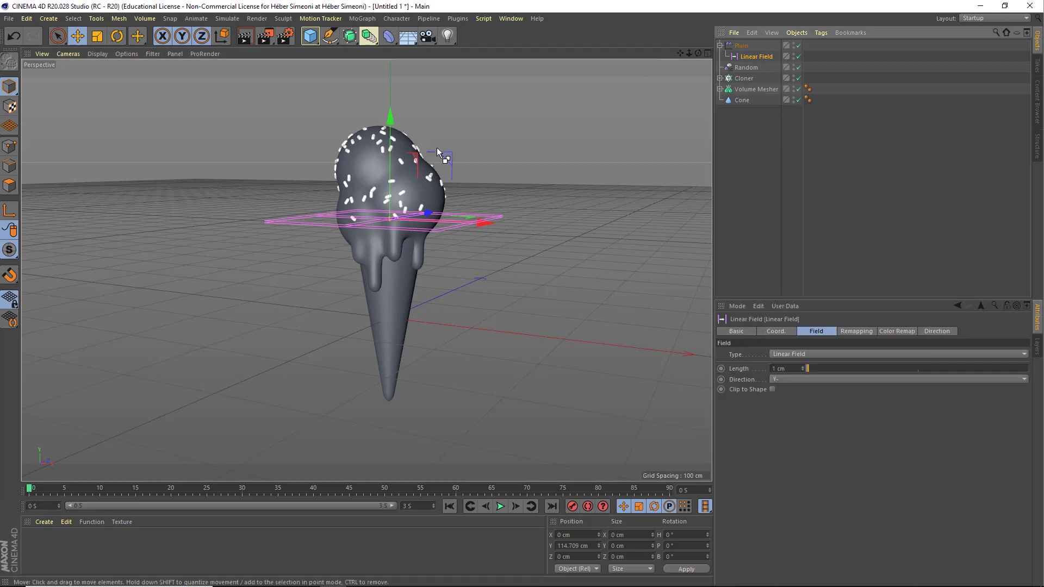
{"action": "mouse_move", "coordinate": [393, 148]}
{"action": "left_mouse_down"}
{"action": "mouse_move", "coordinate": [403, 72]}
{"action": "mouse_move", "coordinate": [413, 154]}
{"action": "mouse_move", "coordinate": [396, 190]}
{"action": "mouse_move", "coordinate": [466, 204]}
{"action": "mouse_move", "coordinate": [449, 212]}
{"action": "left_mouse_up"}
{"action": "scroll", "coordinate": [449, 212], "scroll_direction": "up", "scroll_amount": 3}
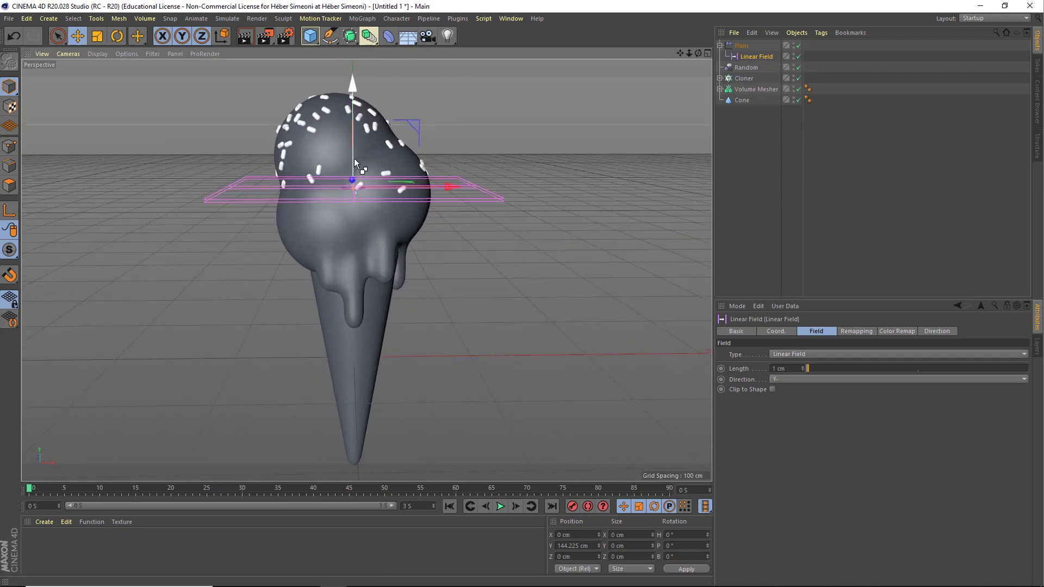
{"action": "left_click_drag", "start_coordinate": [354, 158], "coordinate": [351, 140]}
{"action": "mouse_move", "coordinate": [351, 141]}
{"action": "left_mouse_down", "text": "alt"}
{"action": "mouse_move", "coordinate": [343, 172]}
{"action": "mouse_move", "coordinate": [380, 206]}
{"action": "mouse_move", "coordinate": [401, 203]}
{"action": "left_mouse_up", "text": "alt"}
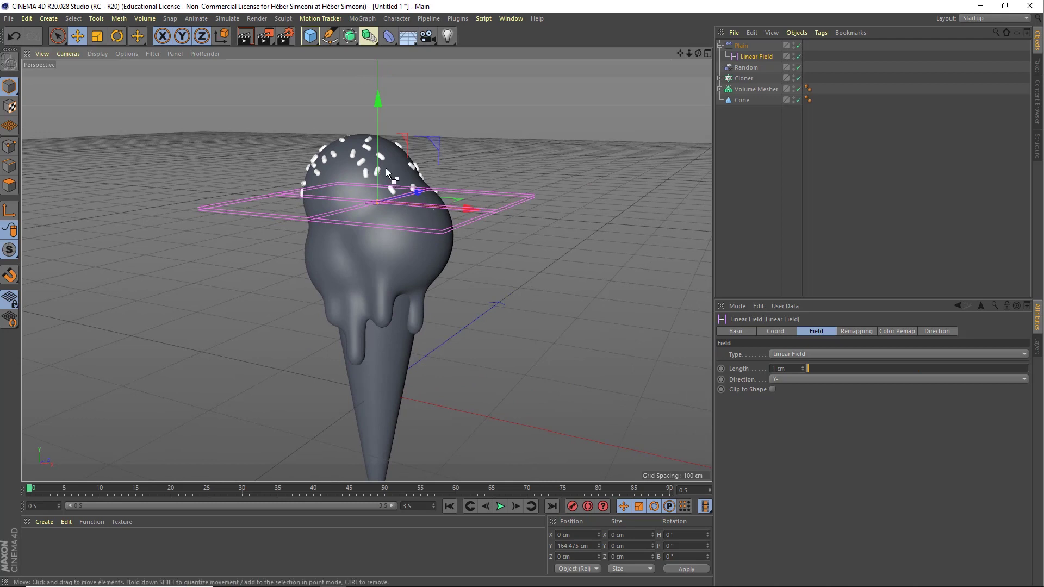
{"action": "mouse_move", "coordinate": [377, 129]}
{"action": "left_mouse_down"}
{"action": "mouse_move", "coordinate": [386, 257]}
{"action": "mouse_move", "coordinate": [392, 125]}
{"action": "mouse_move", "coordinate": [395, 160]}
{"action": "mouse_move", "coordinate": [521, 187]}
{"action": "mouse_move", "coordinate": [609, 180]}
{"action": "mouse_move", "coordinate": [396, 220]}
{"action": "mouse_move", "coordinate": [364, 188]}
{"action": "mouse_move", "coordinate": [352, 204]}
{"action": "left_mouse_up"}
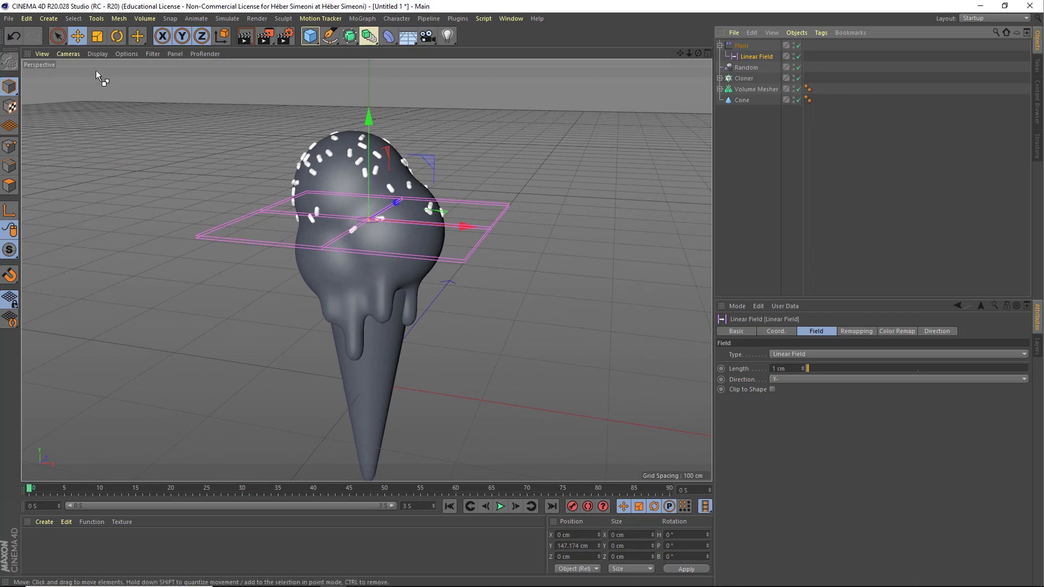
Tilt the Linear Field 16.346° in bank and collapse the Plain effector's hierarchy
{"action": "left_click", "coordinate": [116, 37]}
{"action": "mouse_move", "coordinate": [373, 248]}
{"action": "left_mouse_down", "text": "alt"}
{"action": "mouse_move", "coordinate": [403, 178]}
{"action": "mouse_move", "coordinate": [416, 191]}
{"action": "mouse_move", "coordinate": [387, 196]}
{"action": "mouse_move", "coordinate": [384, 145]}
{"action": "mouse_move", "coordinate": [292, 211]}
{"action": "mouse_move", "coordinate": [177, 212]}
{"action": "mouse_move", "coordinate": [383, 224]}
{"action": "mouse_move", "coordinate": [355, 221]}
{"action": "left_mouse_up", "text": "alt"}
{"action": "key", "text": "e"}
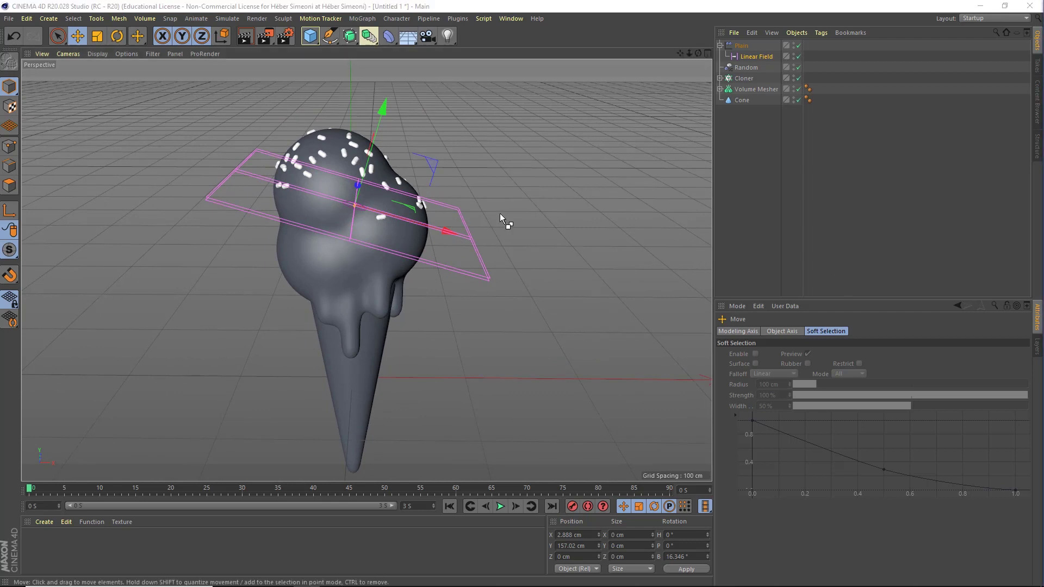
{"action": "mouse_move", "coordinate": [501, 221]}
{"action": "left_mouse_down", "text": "alt"}
{"action": "mouse_move", "coordinate": [396, 273]}
{"action": "mouse_move", "coordinate": [402, 214]}
{"action": "mouse_move", "coordinate": [418, 234]}
{"action": "left_mouse_up", "text": "alt"}
{"action": "key", "text": "ctrl+shift+a"}
{"action": "left_click", "coordinate": [720, 45]}
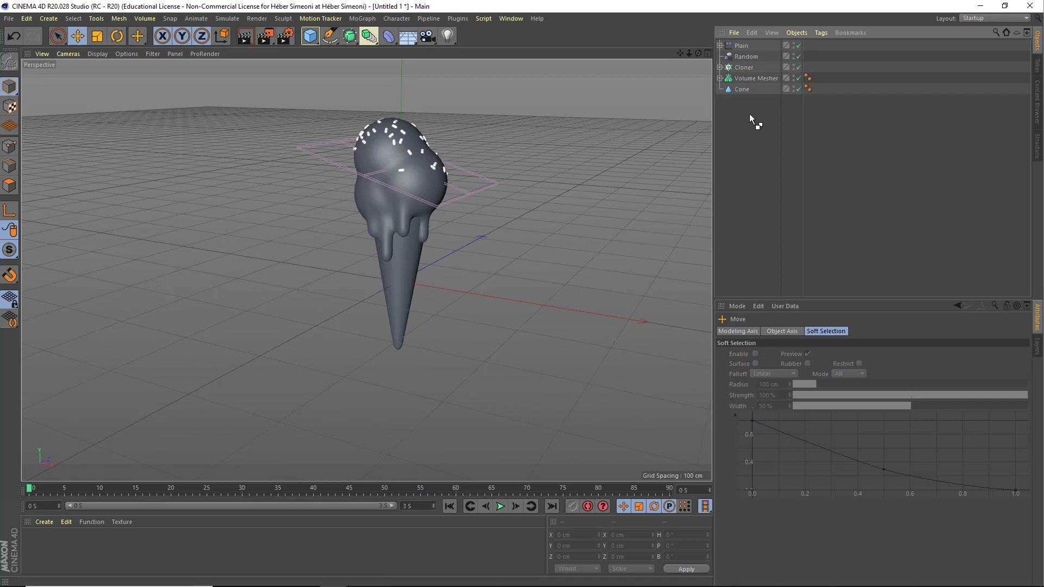
Group Plain, Random, Cloner, Volume Mesher and Cone under a new Null
{"action": "left_click", "coordinate": [762, 123]}
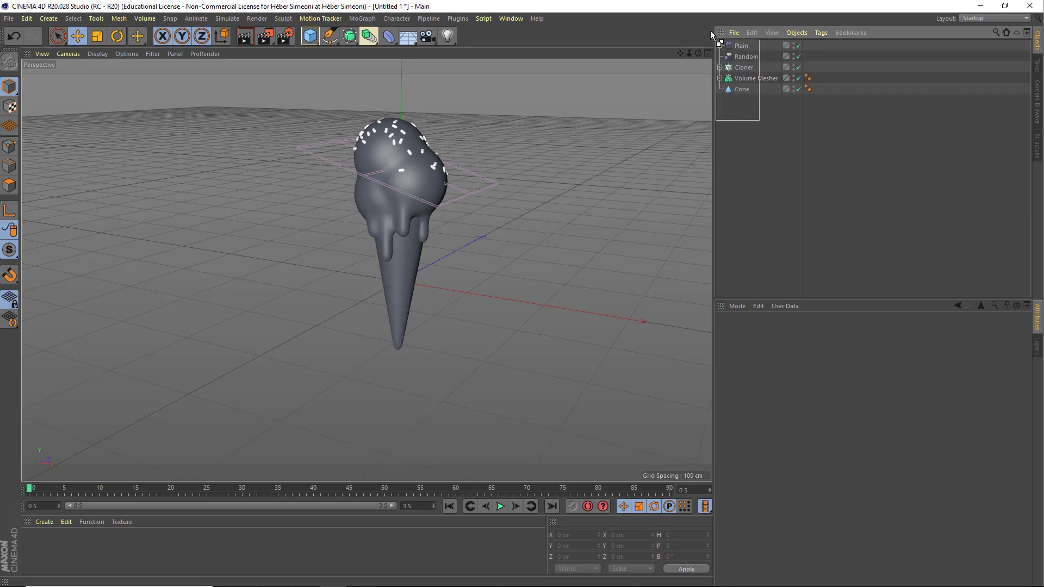
{"action": "left_click_drag", "start_coordinate": [710, 30], "coordinate": [710, 31]}
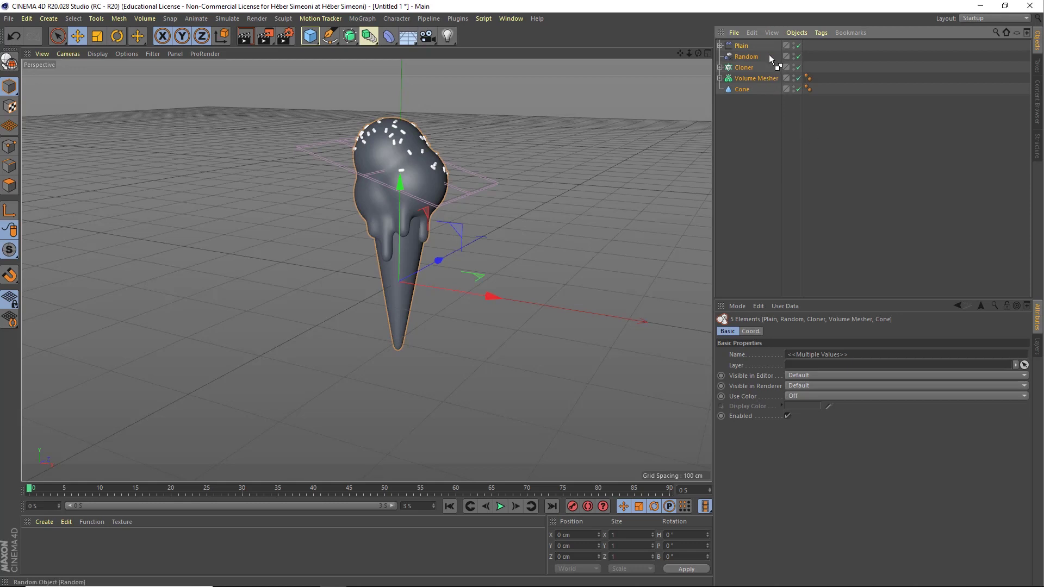
{"action": "left_click_drag", "start_coordinate": [770, 57], "coordinate": [797, 35]}
{"action": "left_click", "coordinate": [798, 36]}
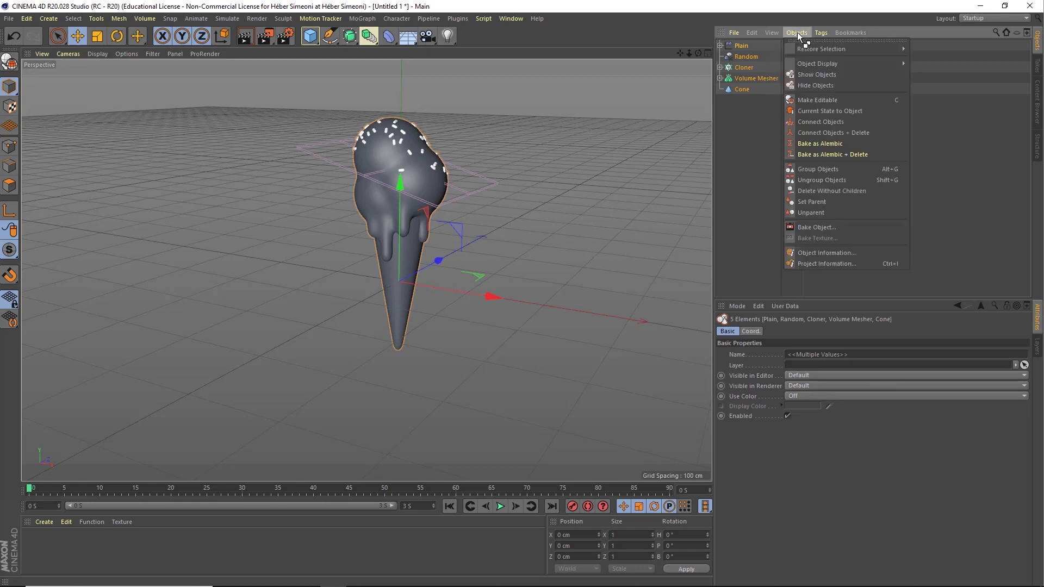
{"action": "left_click", "coordinate": [816, 168]}
Test moving and rotating the Null group, undoing each change
{"action": "left_click", "coordinate": [738, 62]}
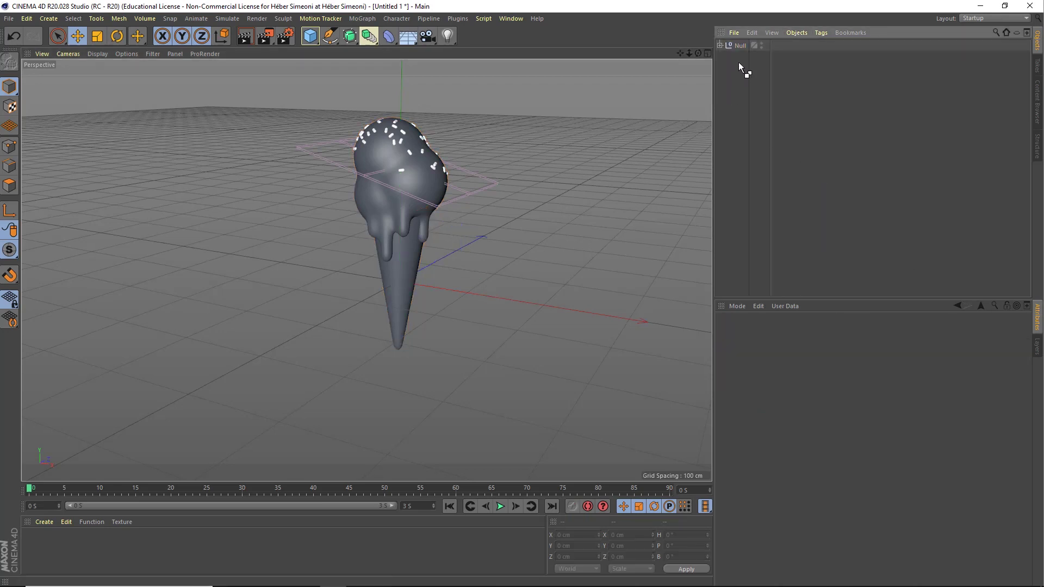
{"action": "left_click", "coordinate": [743, 47]}
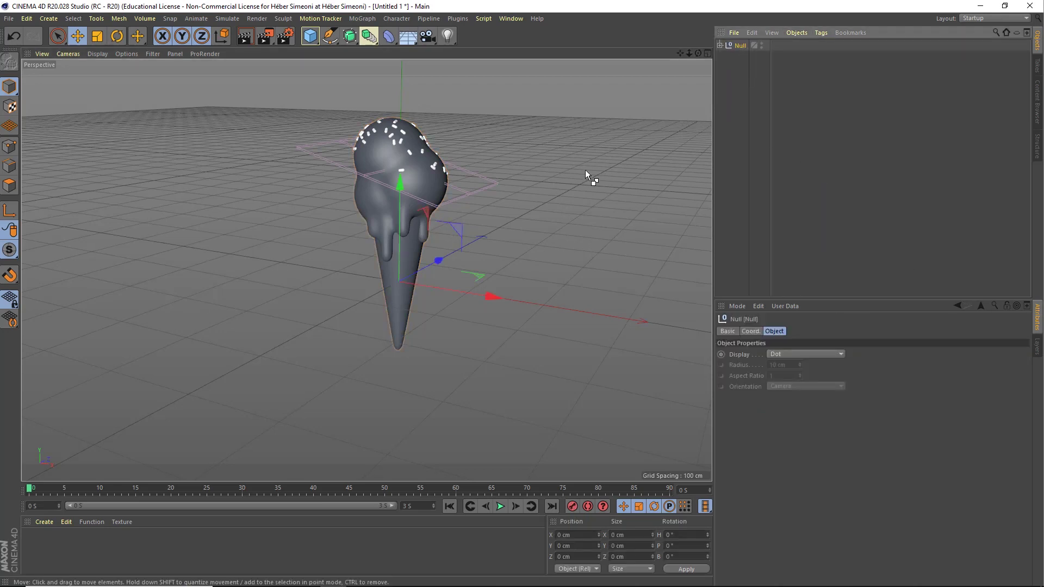
{"action": "mouse_move", "coordinate": [490, 297]}
{"action": "left_mouse_down"}
{"action": "mouse_move", "coordinate": [289, 266]}
{"action": "mouse_move", "coordinate": [499, 269]}
{"action": "left_mouse_up"}
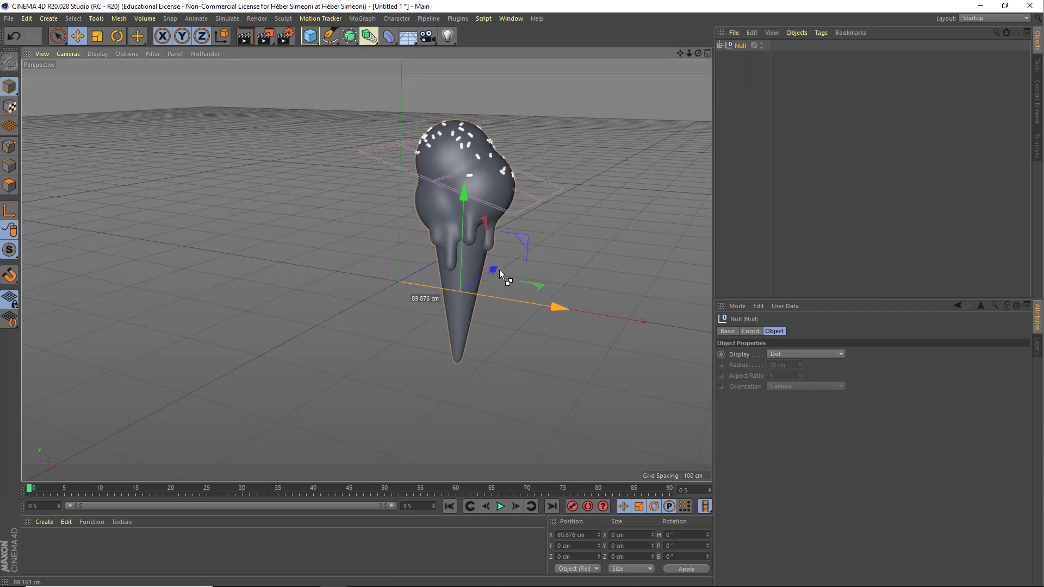
{"action": "key", "text": "ctrl+z"}
{"action": "key", "text": "r"}
{"action": "mouse_move", "coordinate": [407, 256]}
{"action": "left_mouse_down"}
{"action": "mouse_move", "coordinate": [428, 357]}
{"action": "mouse_move", "coordinate": [385, 327]}
{"action": "mouse_move", "coordinate": [389, 243]}
{"action": "mouse_move", "coordinate": [590, 184]}
{"action": "mouse_move", "coordinate": [544, 331]}
{"action": "mouse_move", "coordinate": [484, 415]}
{"action": "mouse_move", "coordinate": [473, 86]}
{"action": "mouse_move", "coordinate": [438, 369]}
{"action": "mouse_move", "coordinate": [450, 183]}
{"action": "mouse_move", "coordinate": [462, 200]}
{"action": "left_mouse_up"}
{"action": "key", "text": "ctrl+z"}
{"action": "left_click", "coordinate": [750, 173]}
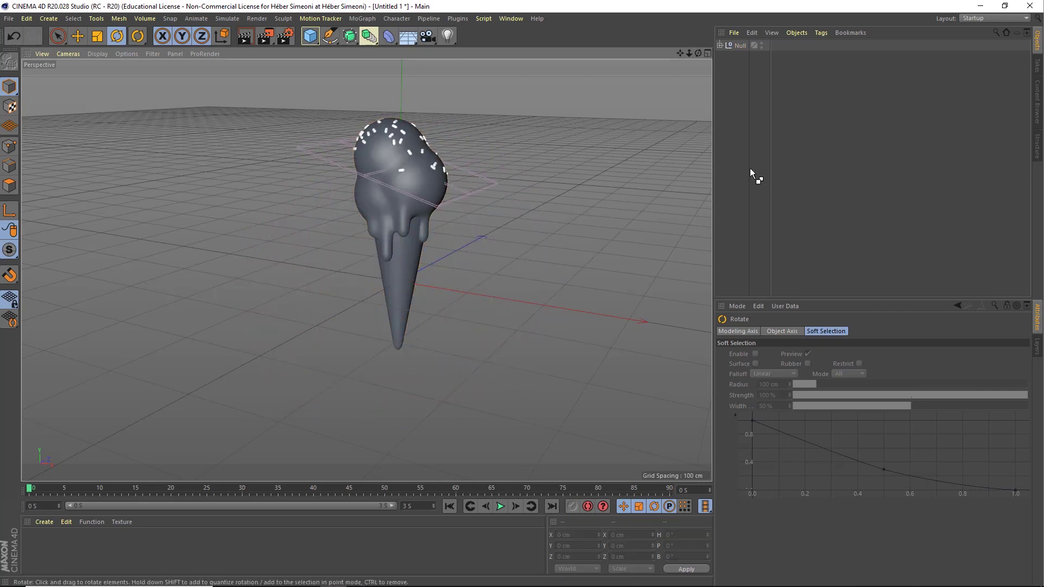